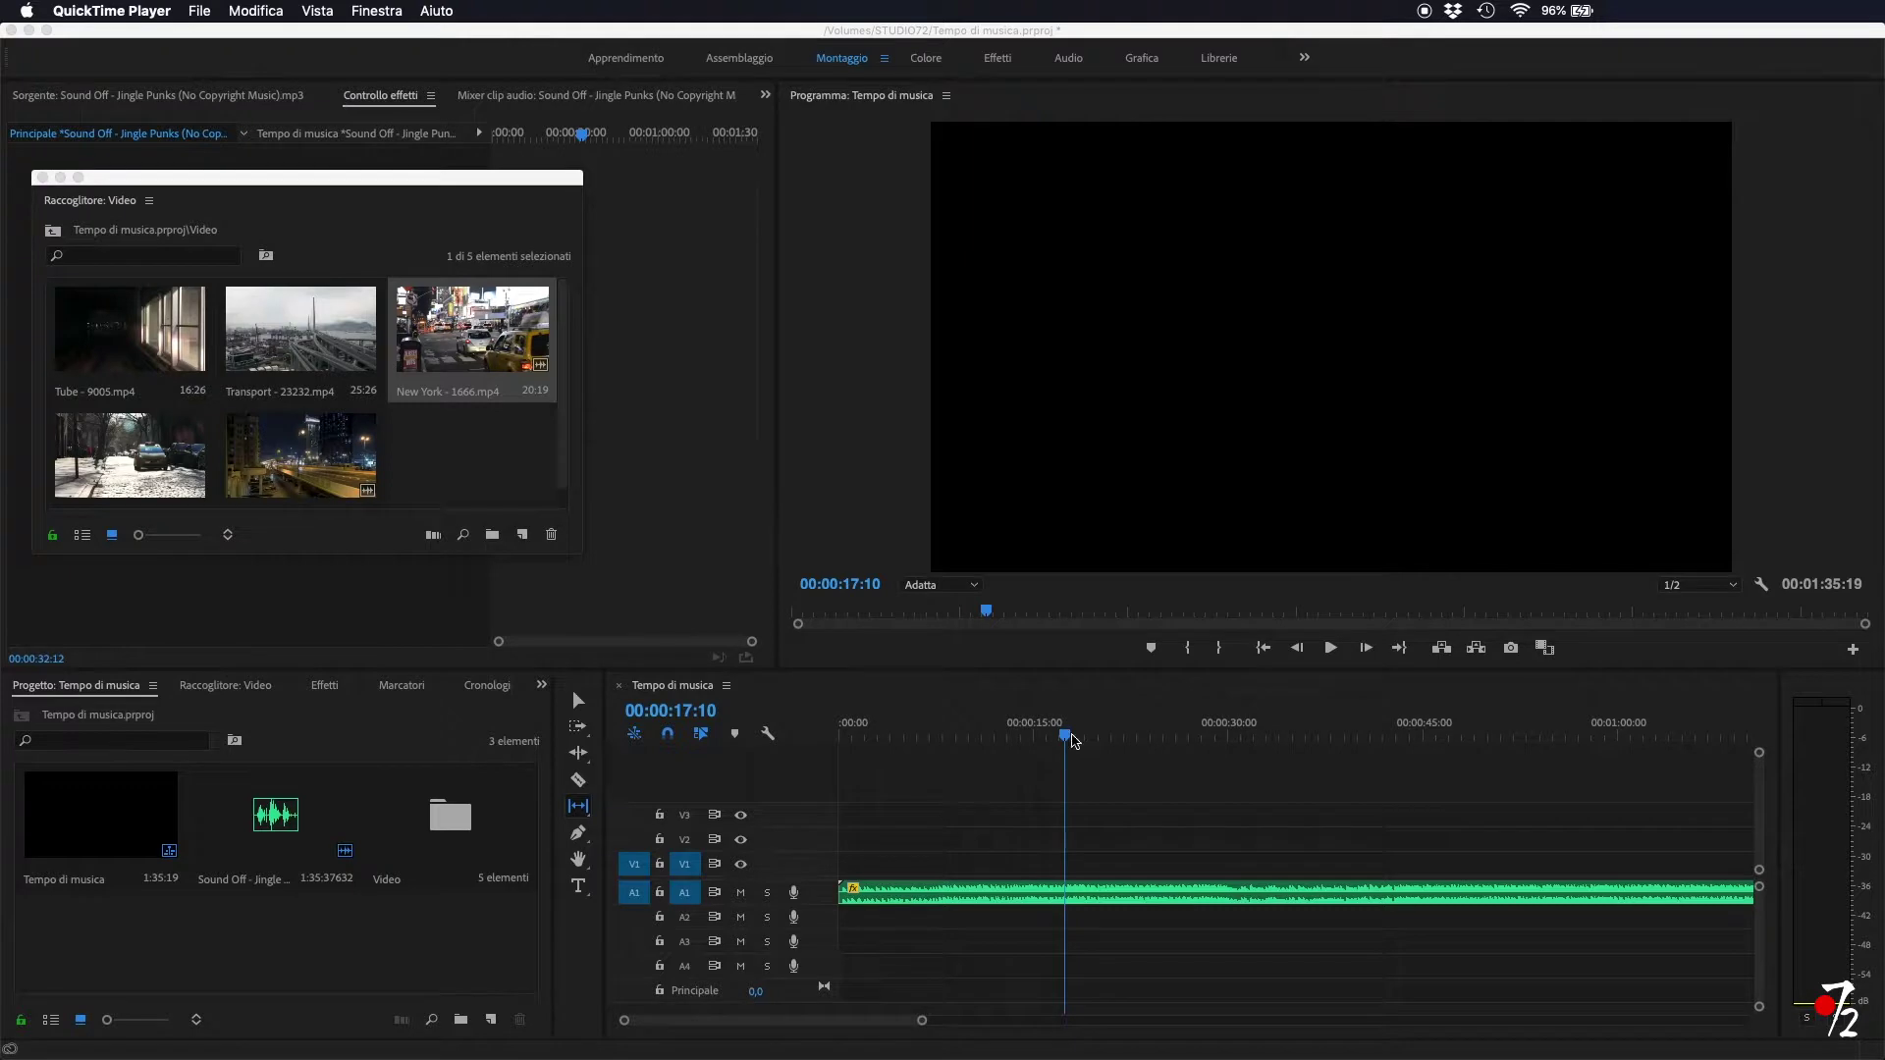
- Scrub the music to a beat at 00:00:11:12 and add a sequence marker there
click(1066, 738)
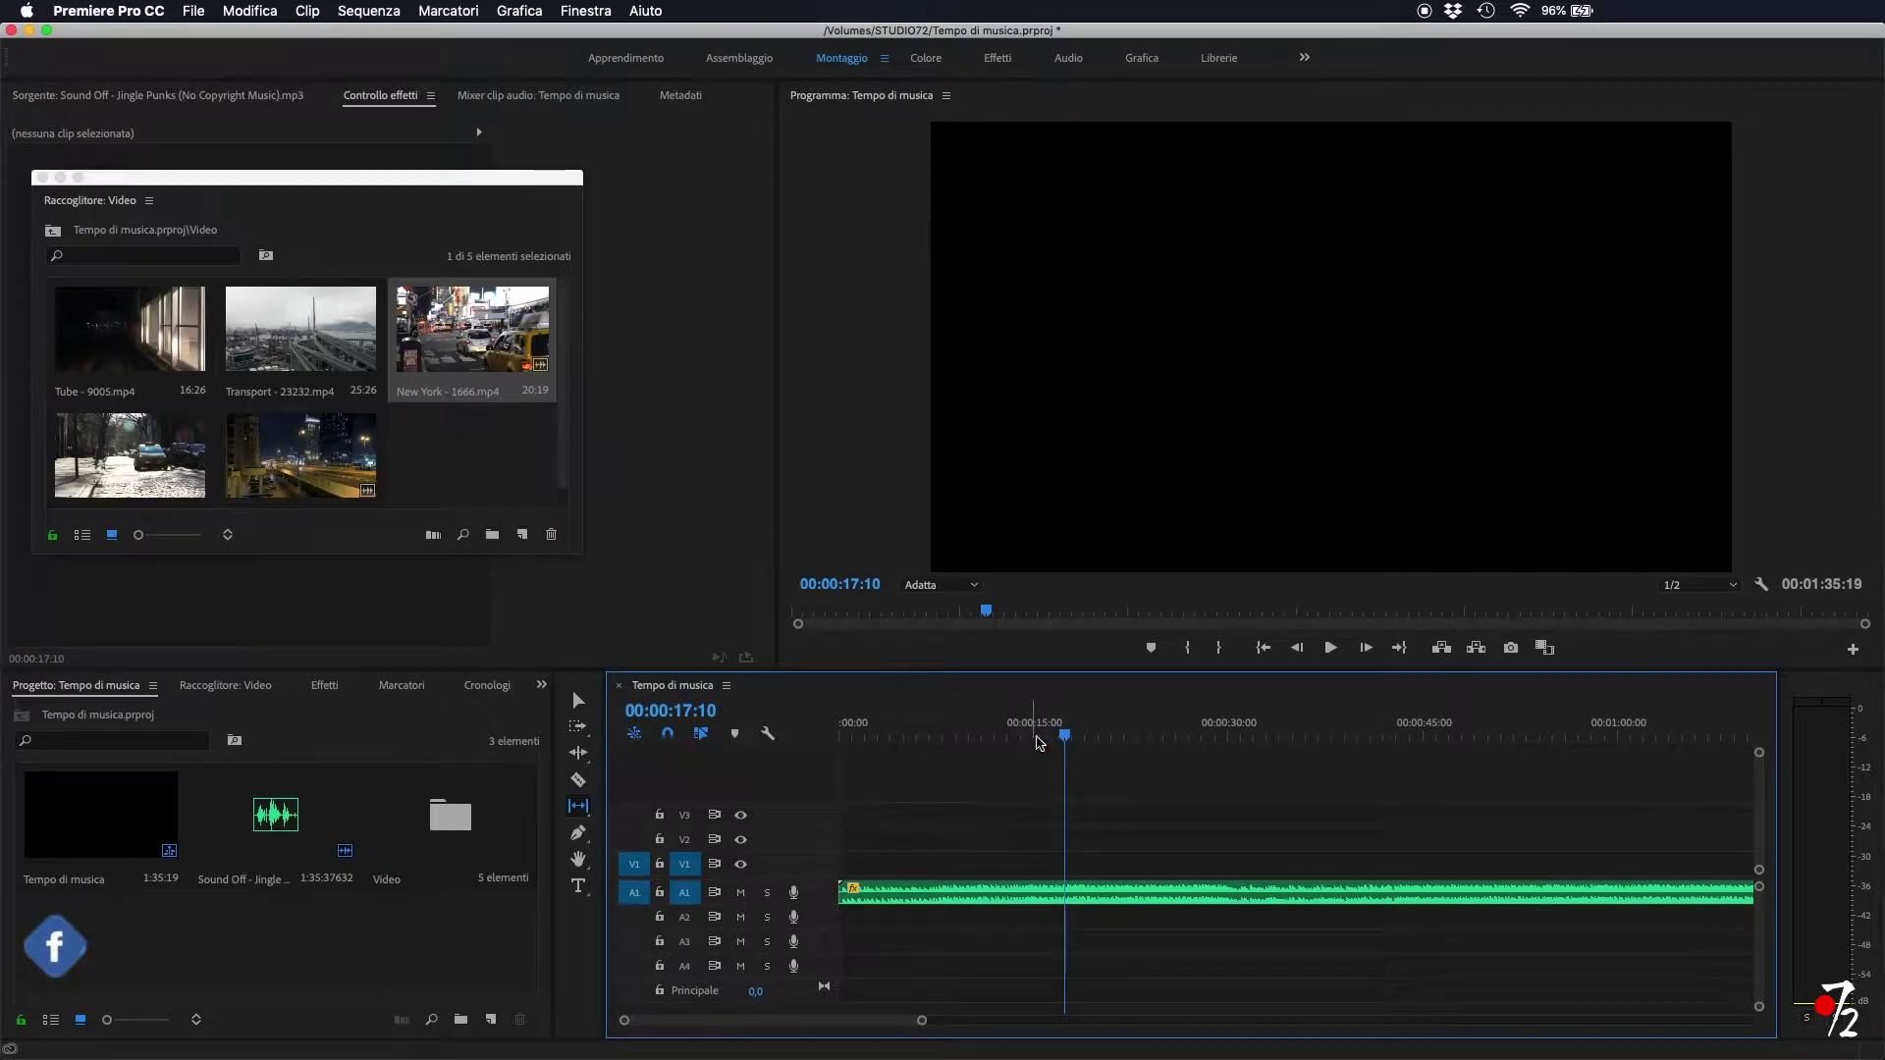
drag(1066, 738, 958, 738)
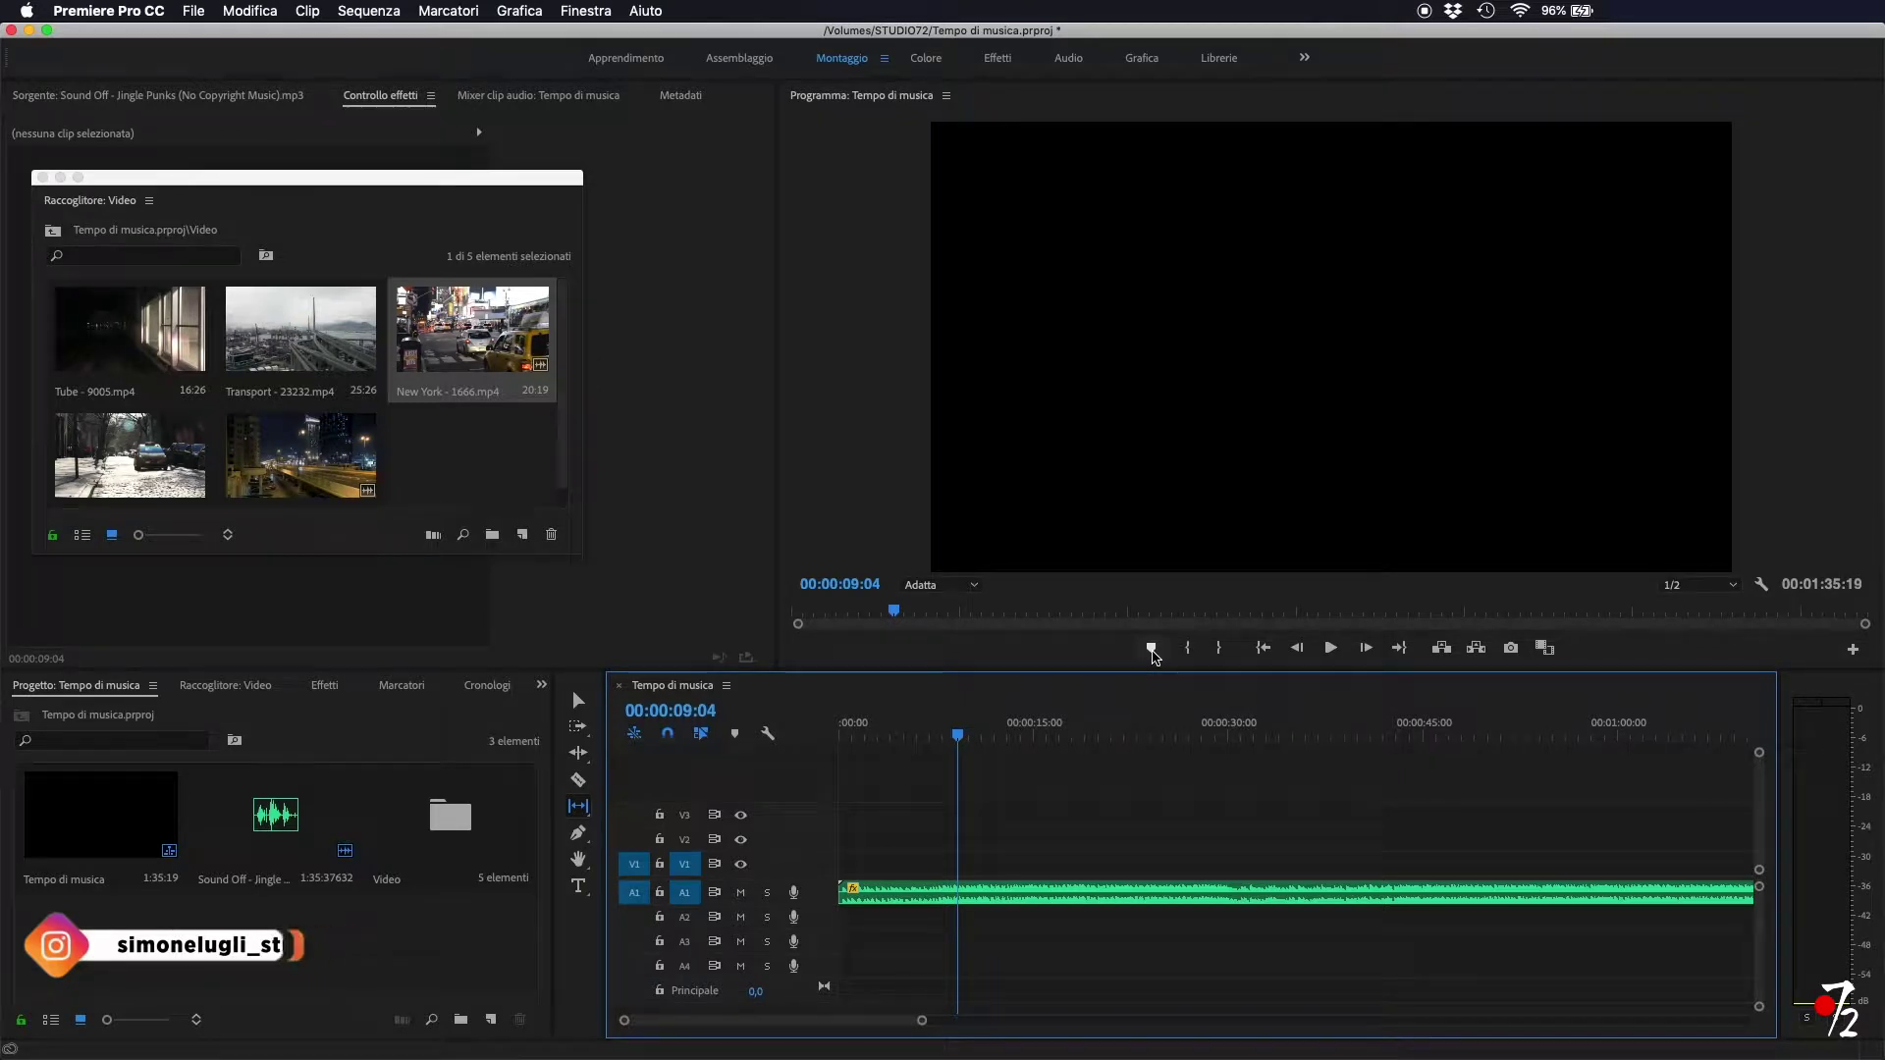
drag(967, 731, 1127, 741)
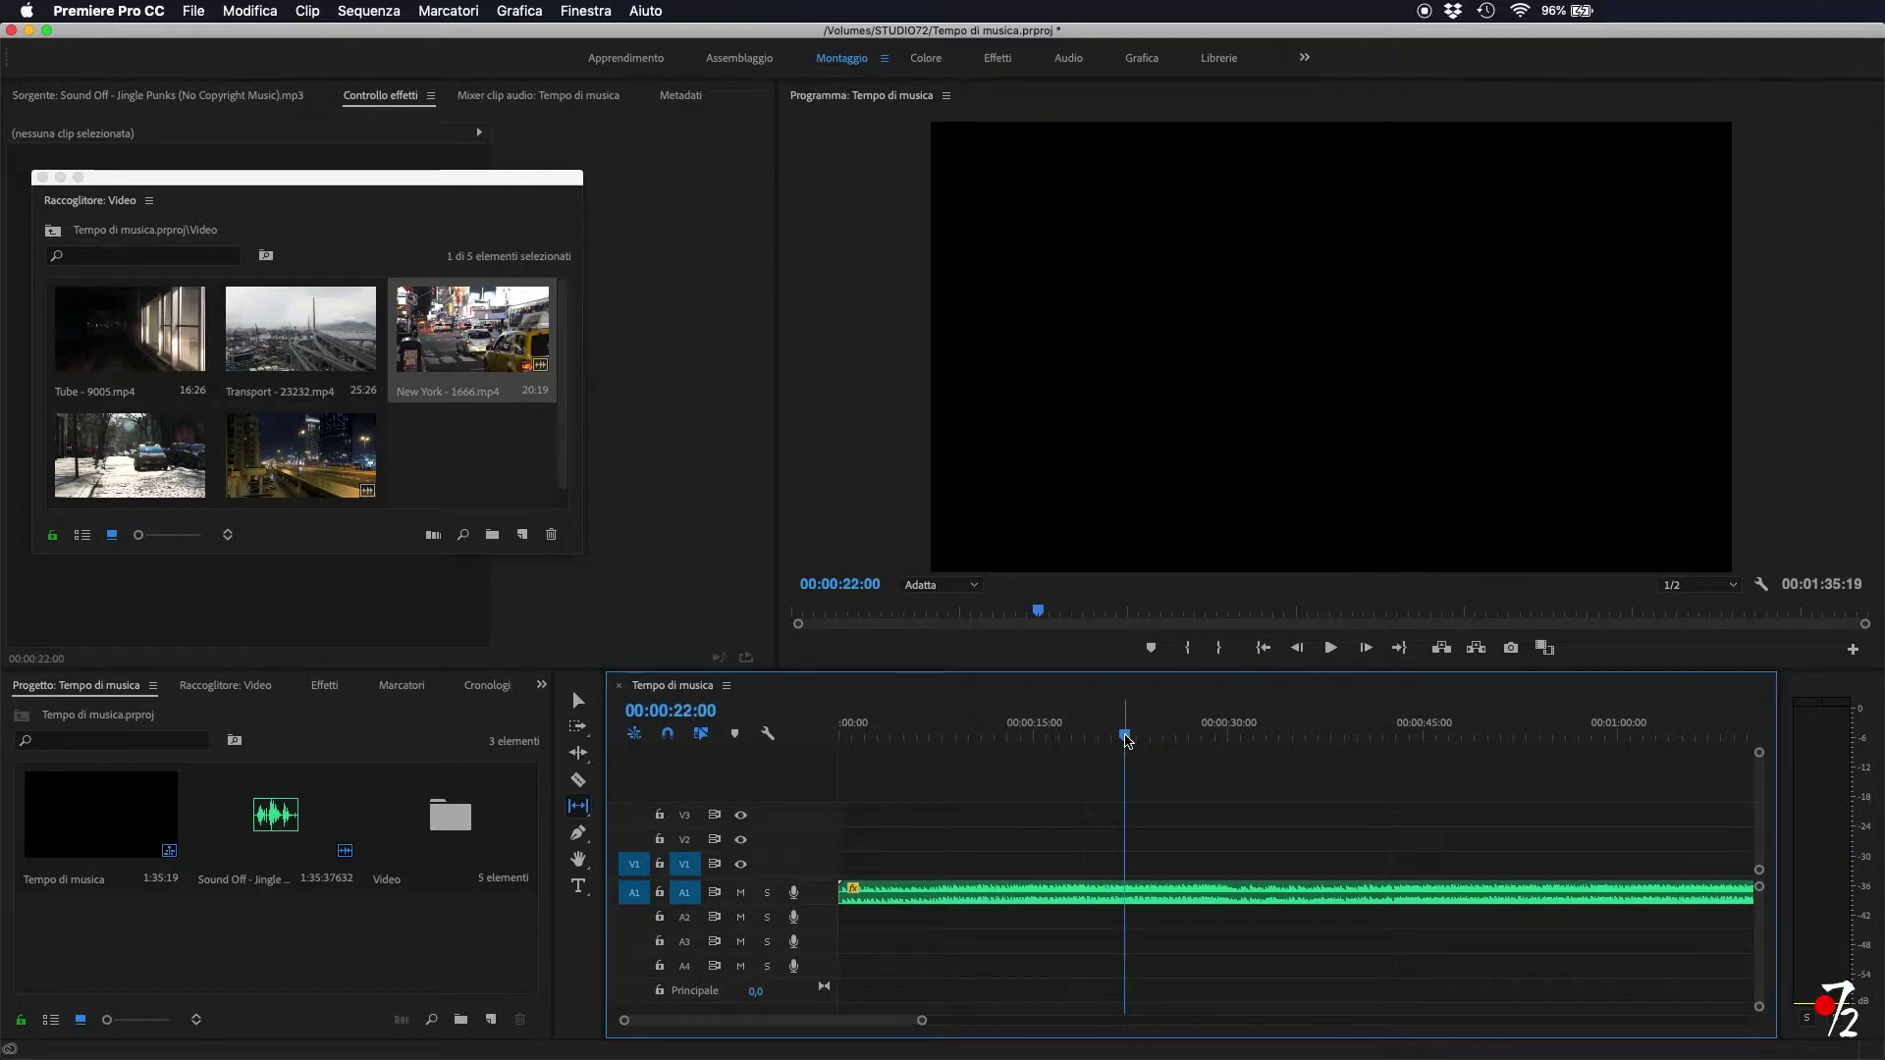
drag(1127, 740, 991, 742)
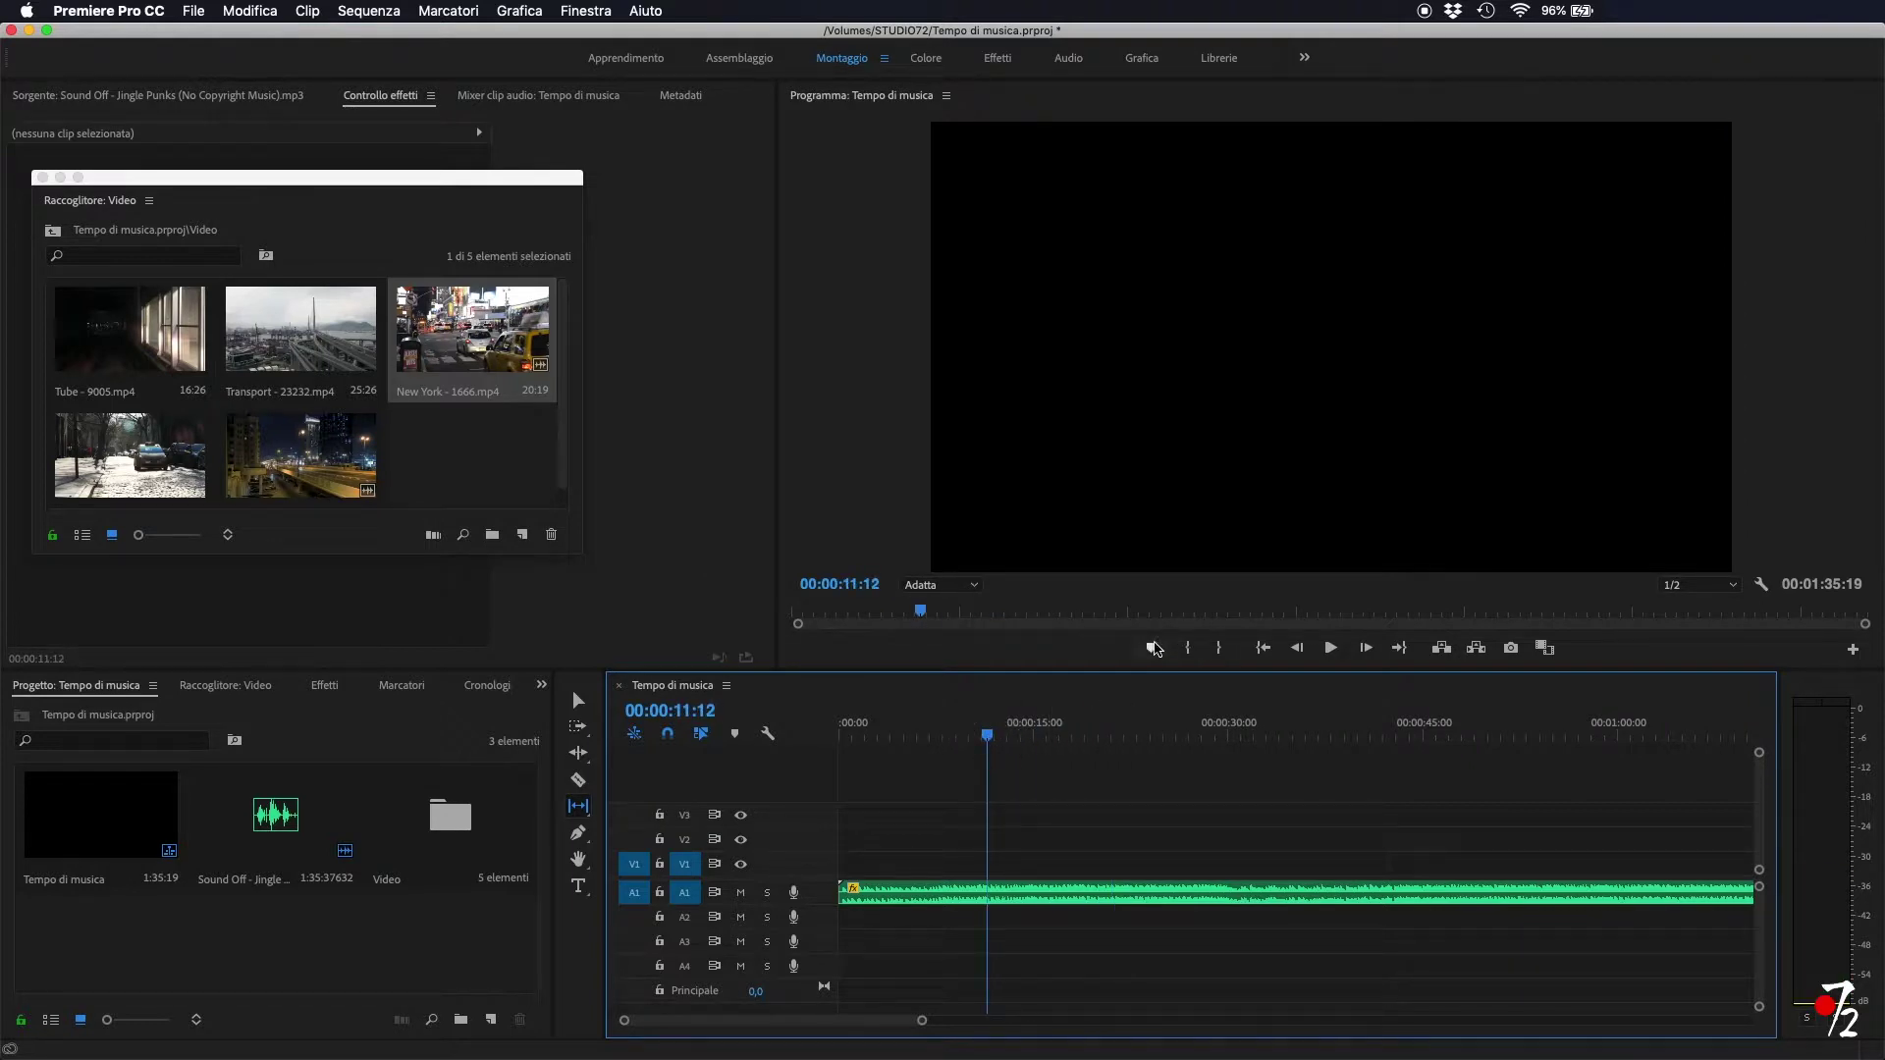
click(1151, 648)
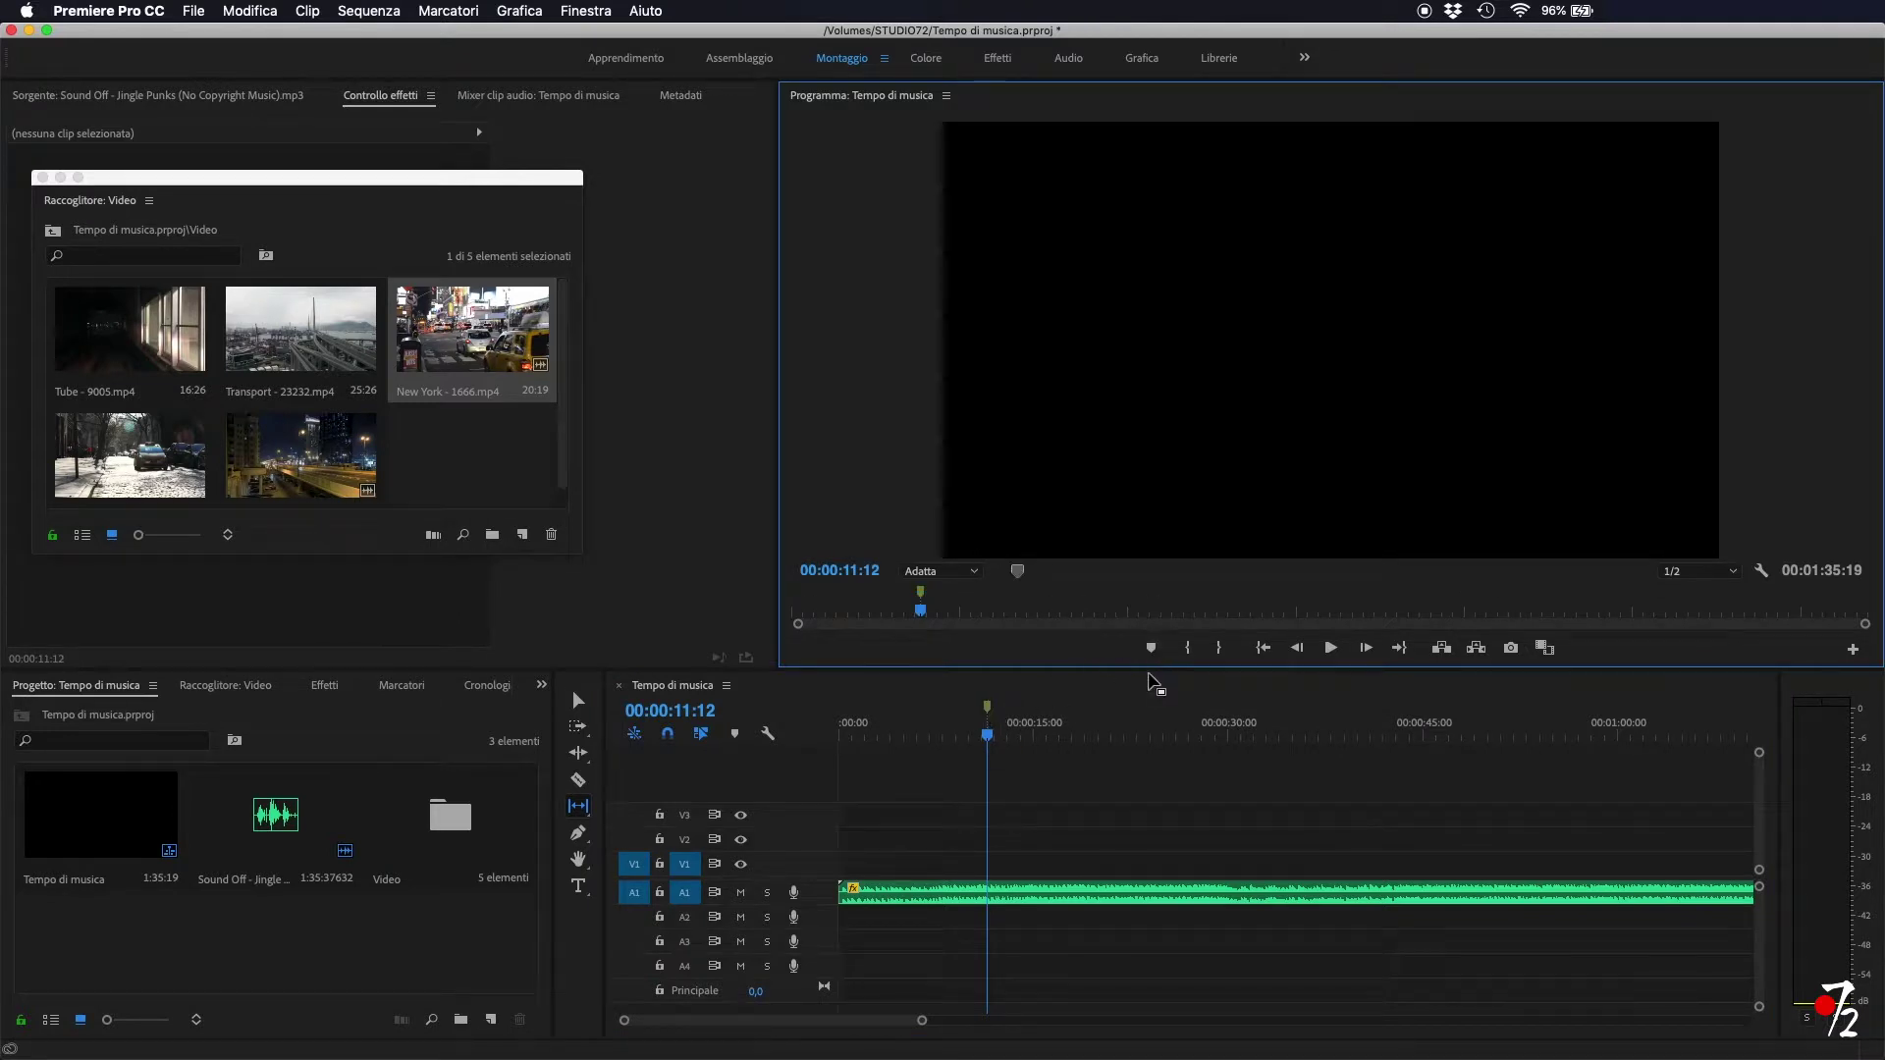
- Undo the 00:00:11:12 marker, then try a marker at 00:00:06:05 and undo it
key(super+z)
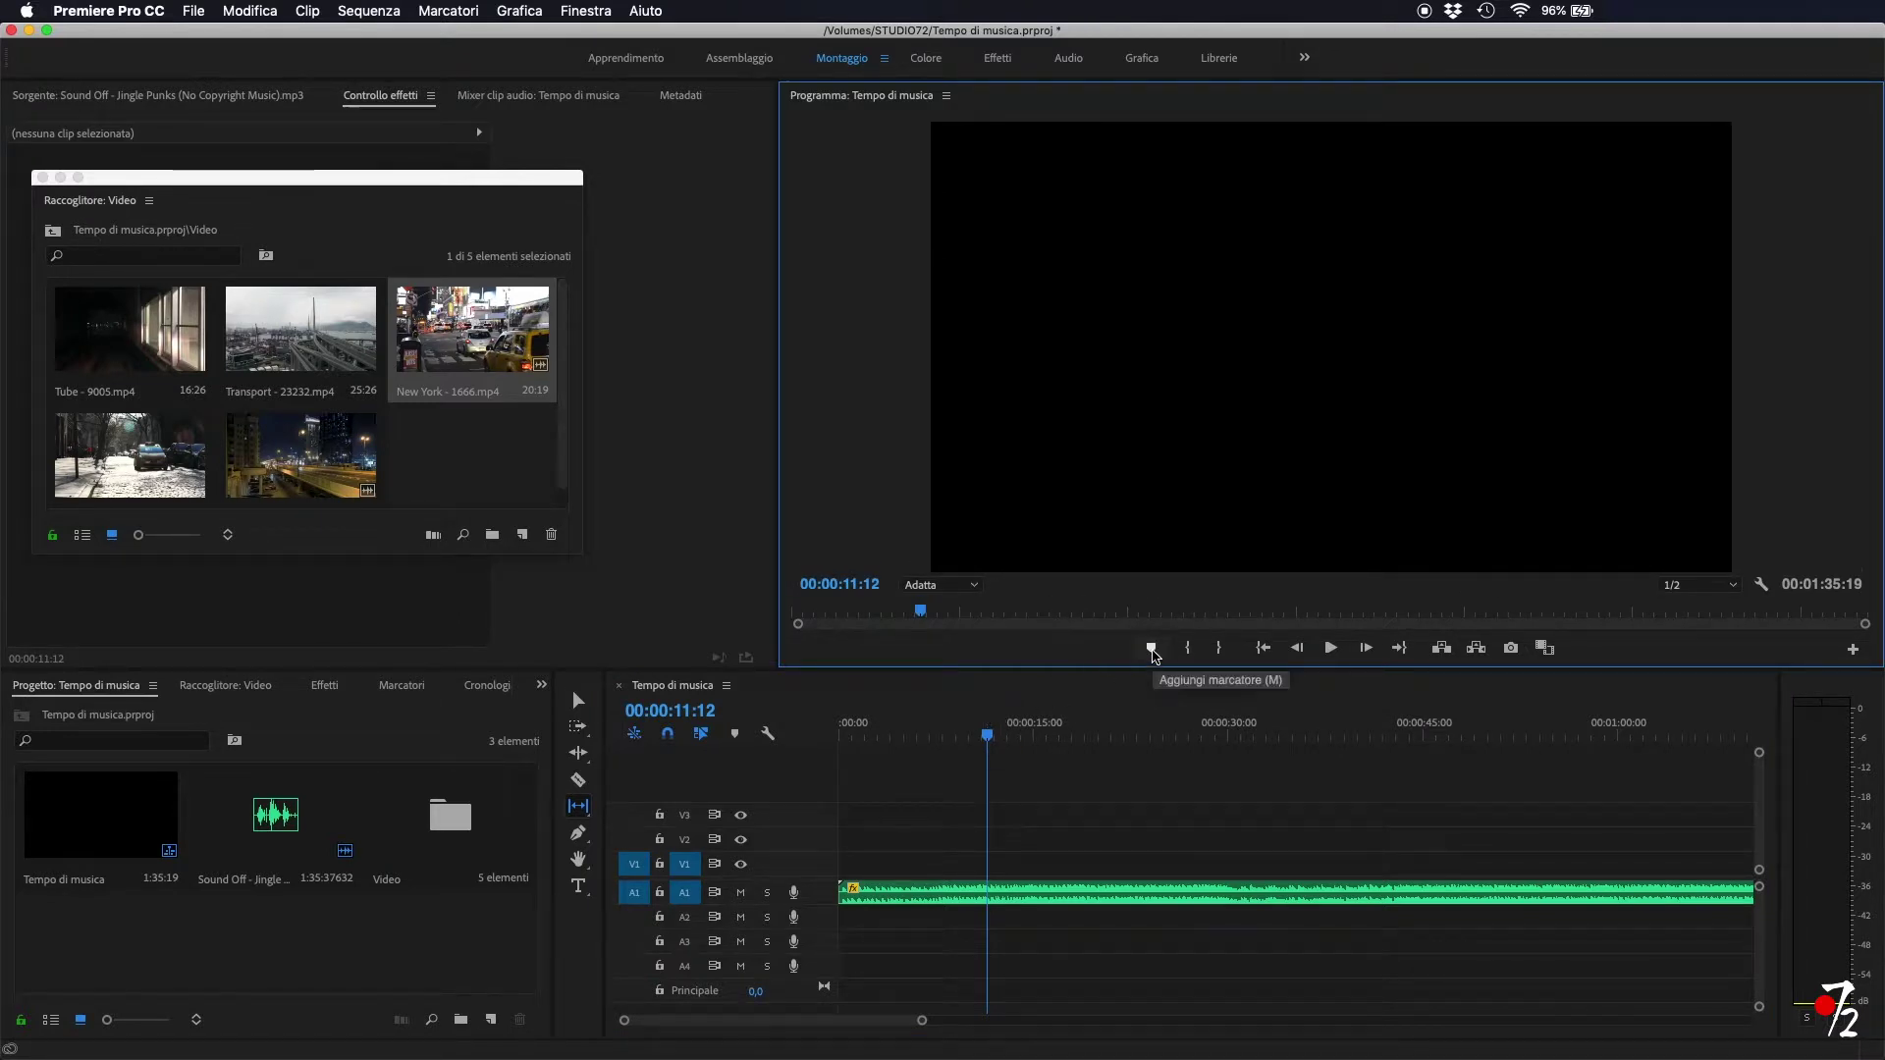
click(1151, 649)
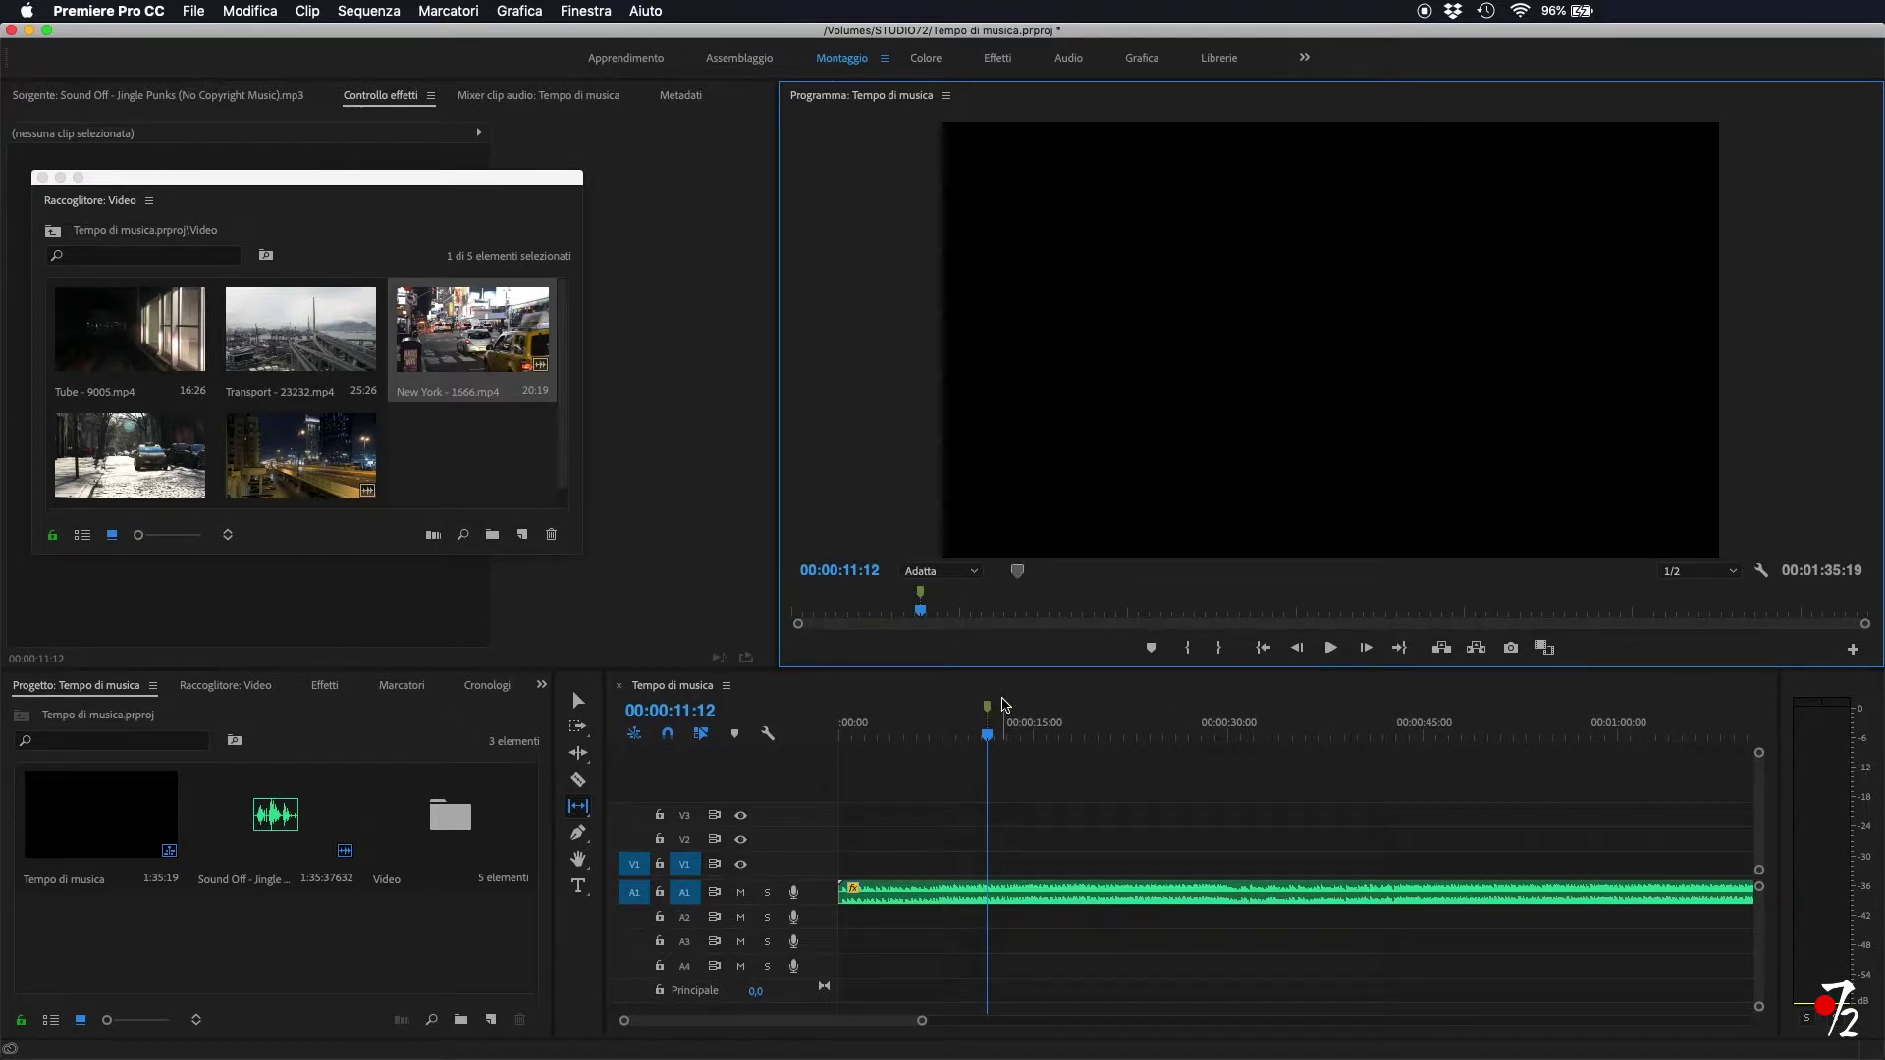
key(v)
drag(1003, 704, 889, 734)
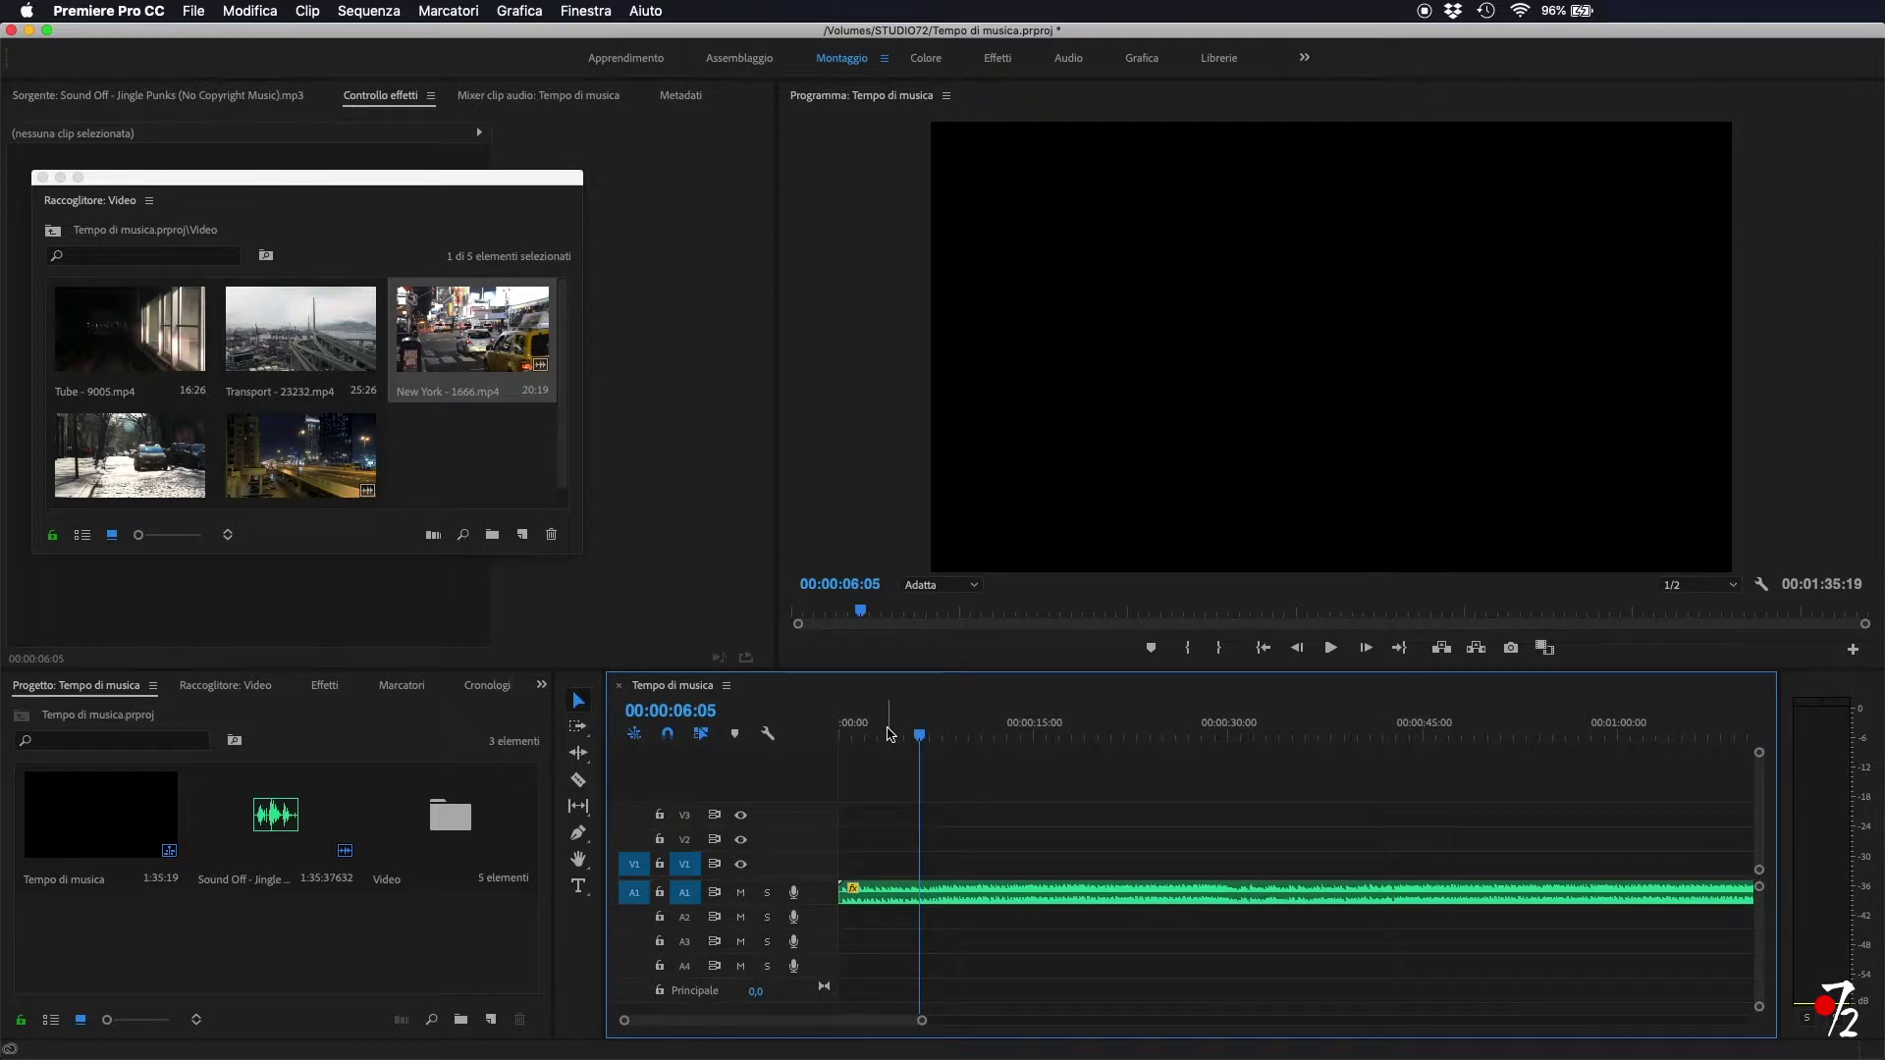
key(m)
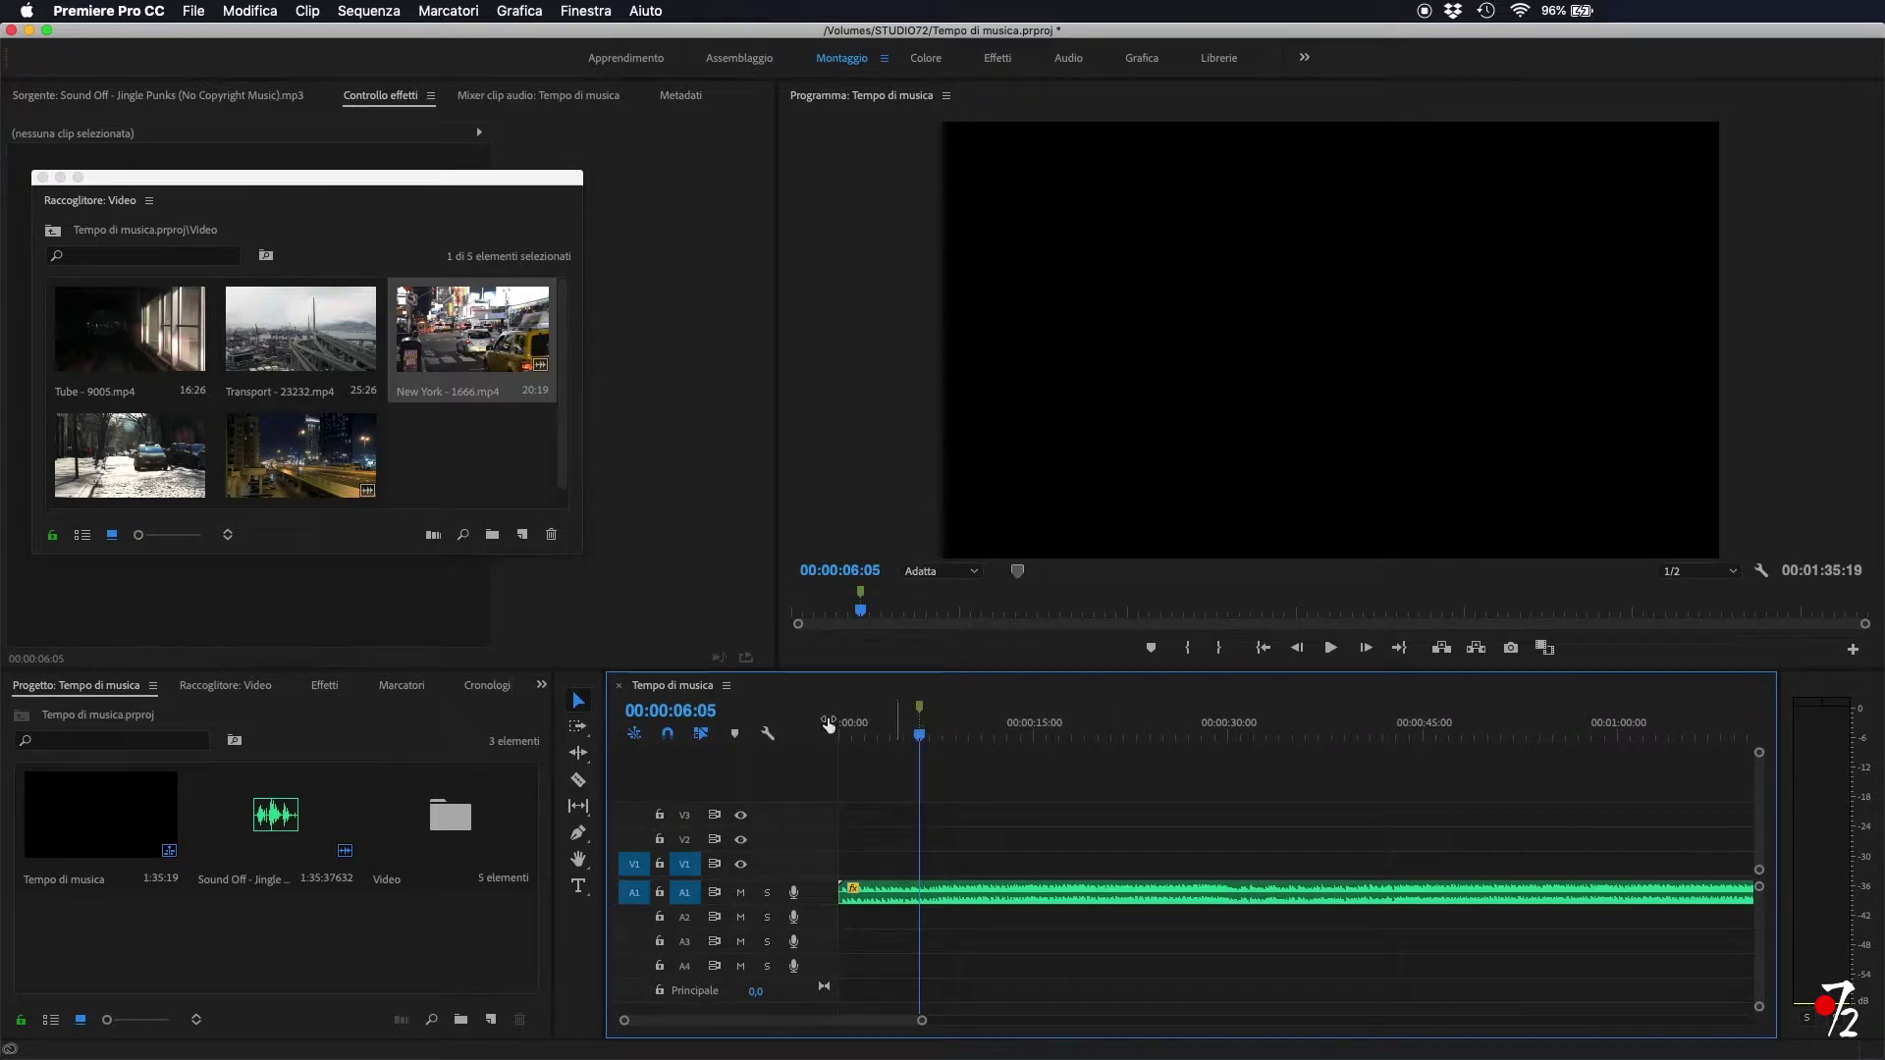
key(ctrl+z)
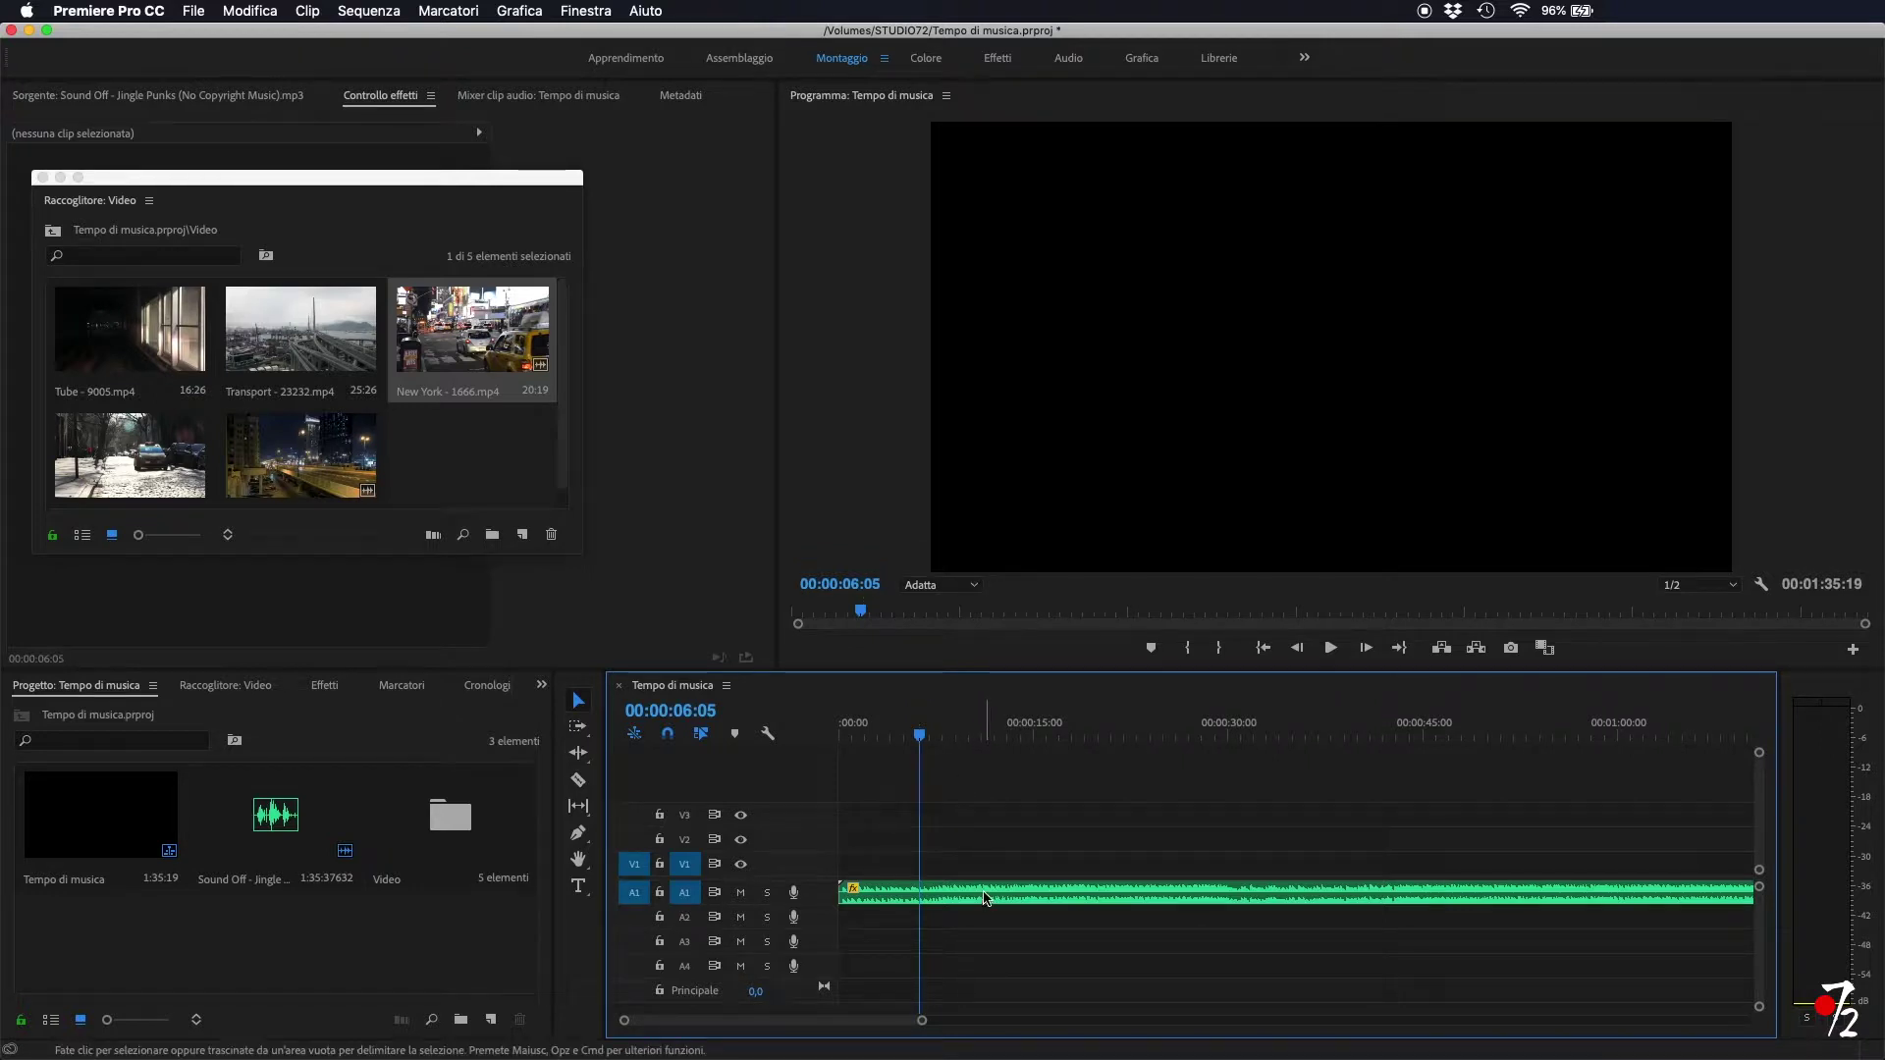
- Scrub back through the music and add a sequence marker at 00:00:07:05
click(985, 893)
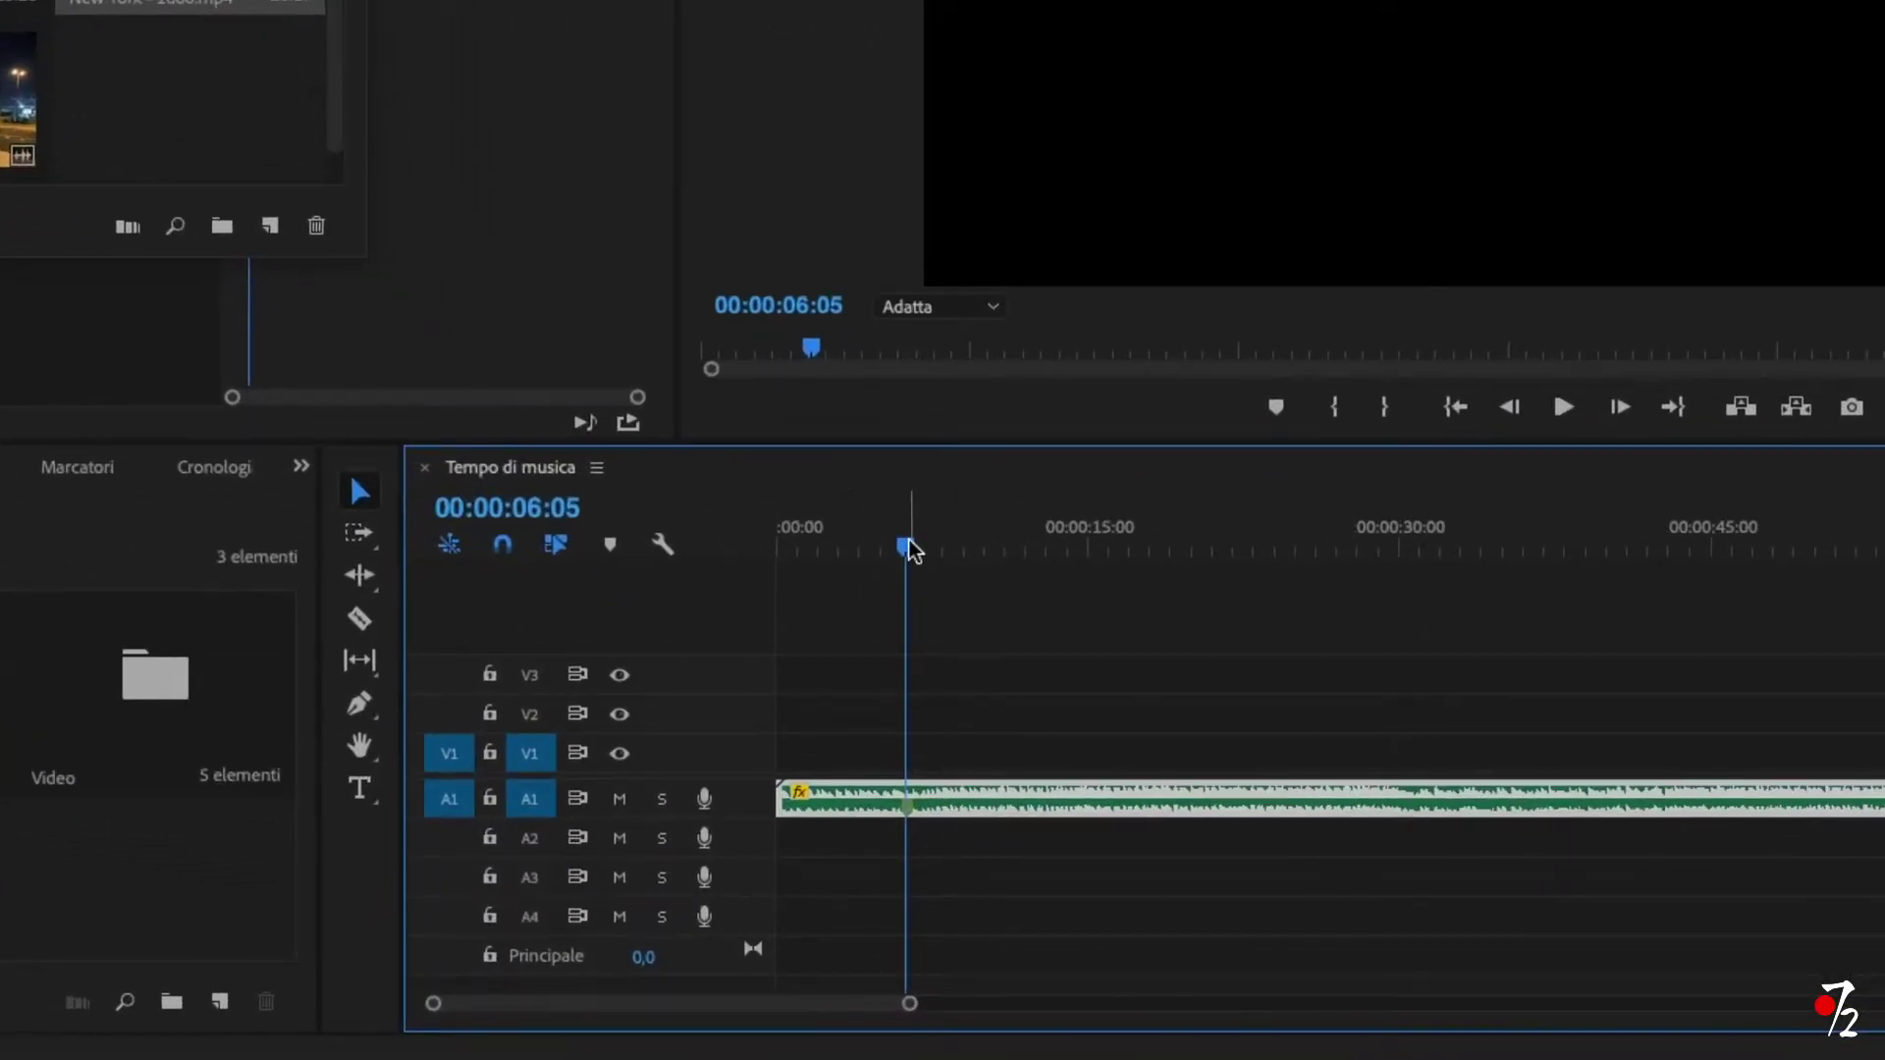
drag(918, 735, 891, 739)
drag(859, 558, 854, 550)
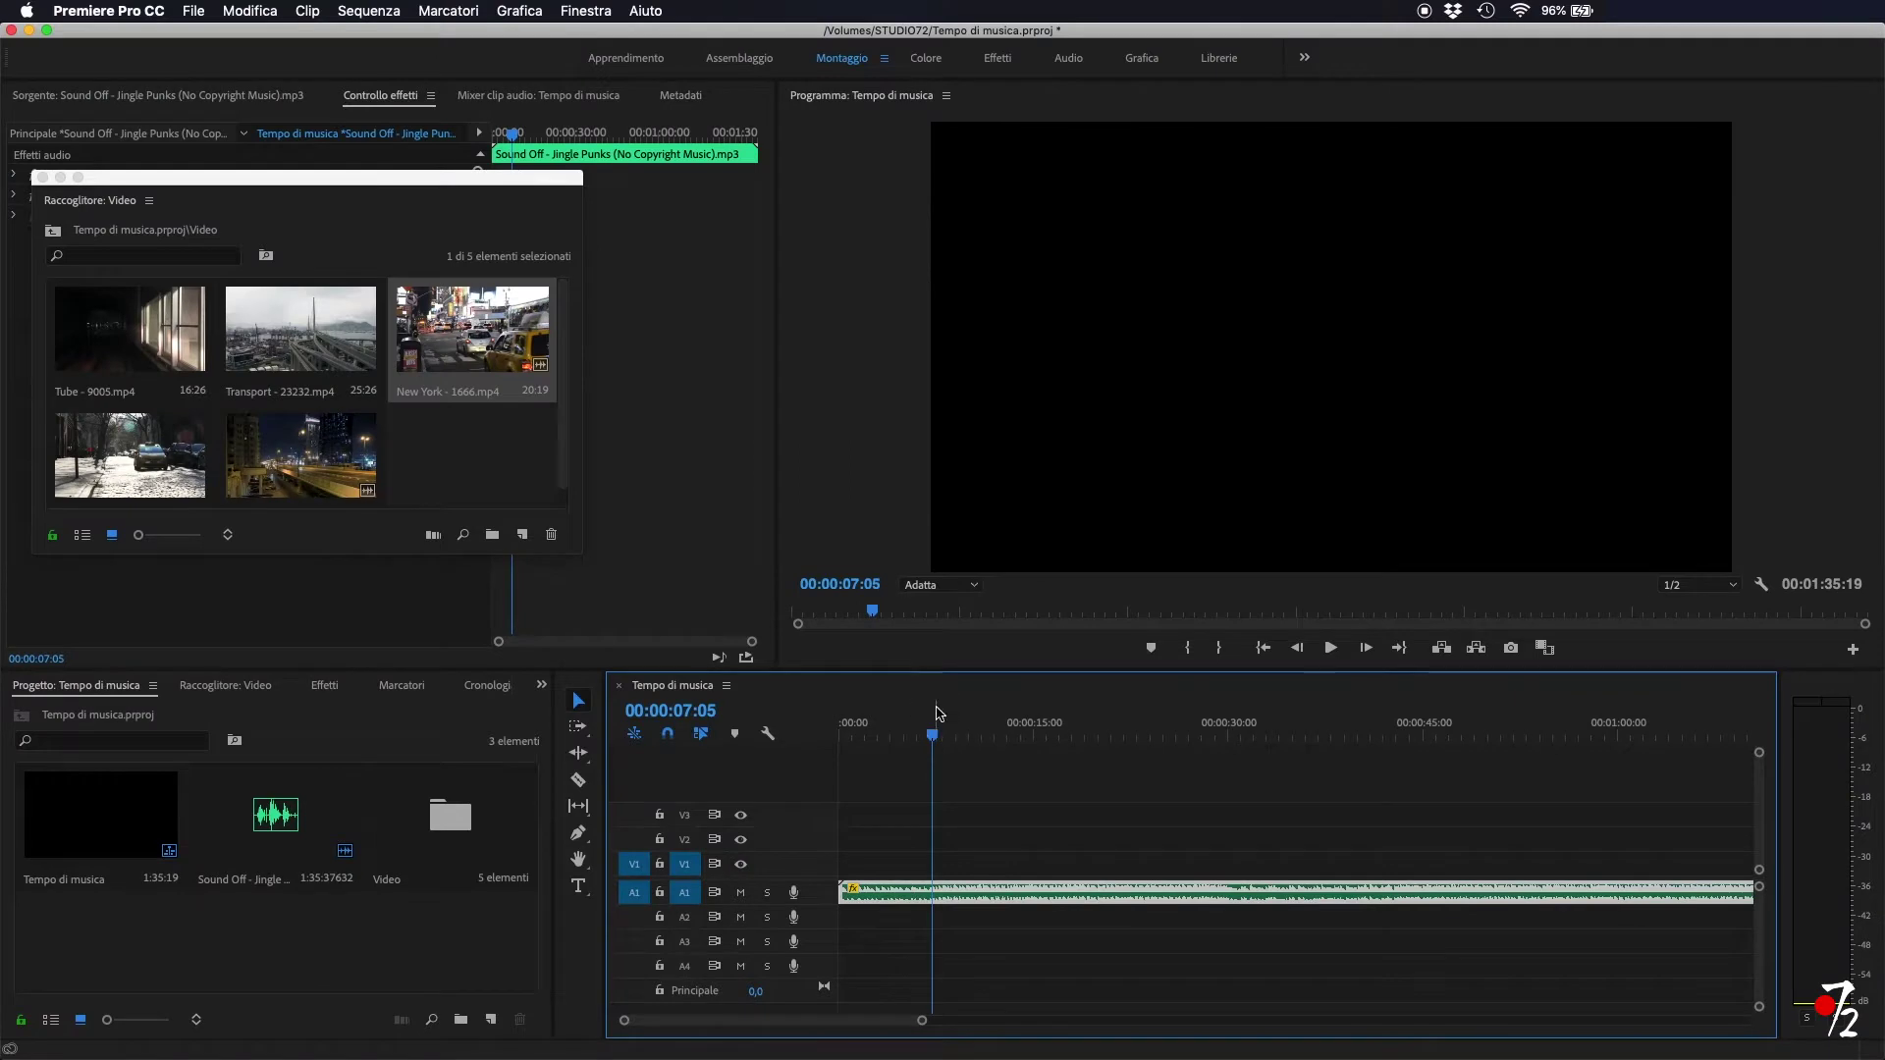
click(1026, 840)
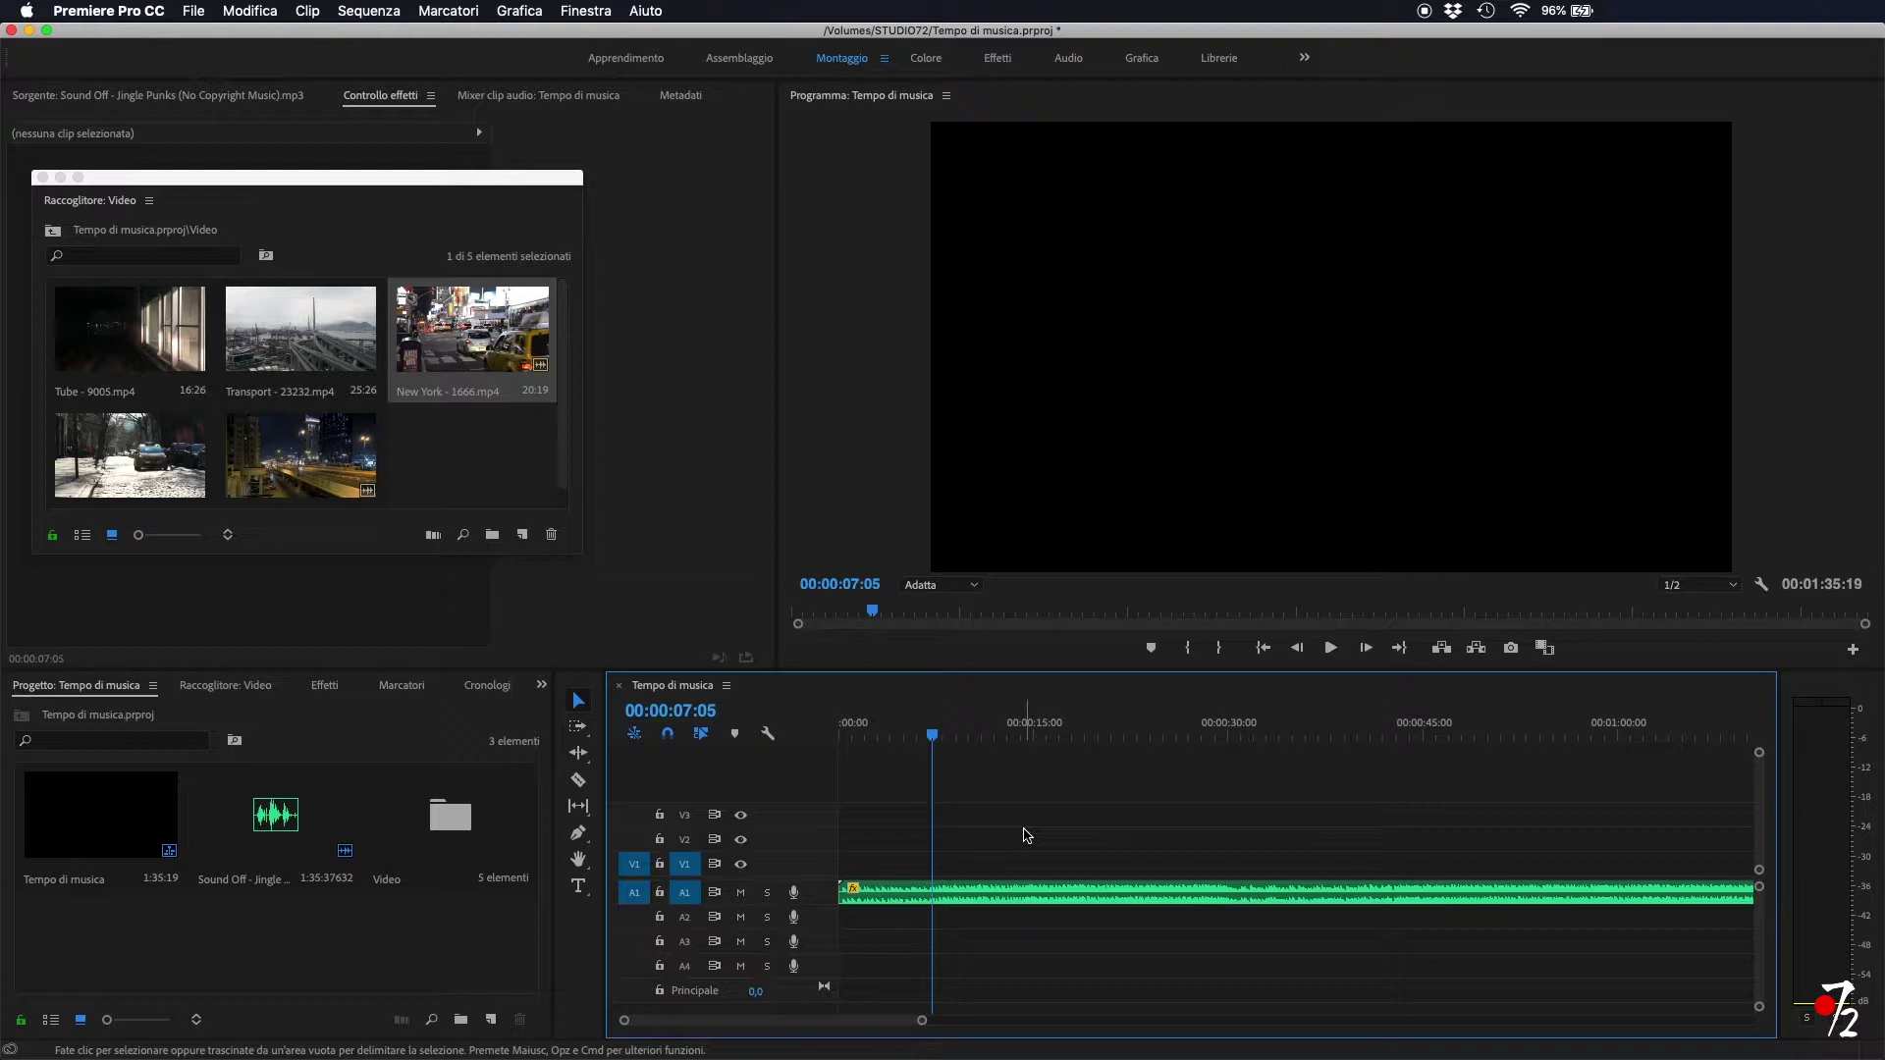
key(m)
- Check the marker near 00:00:26:21, then jump back to the first marker
click(1186, 736)
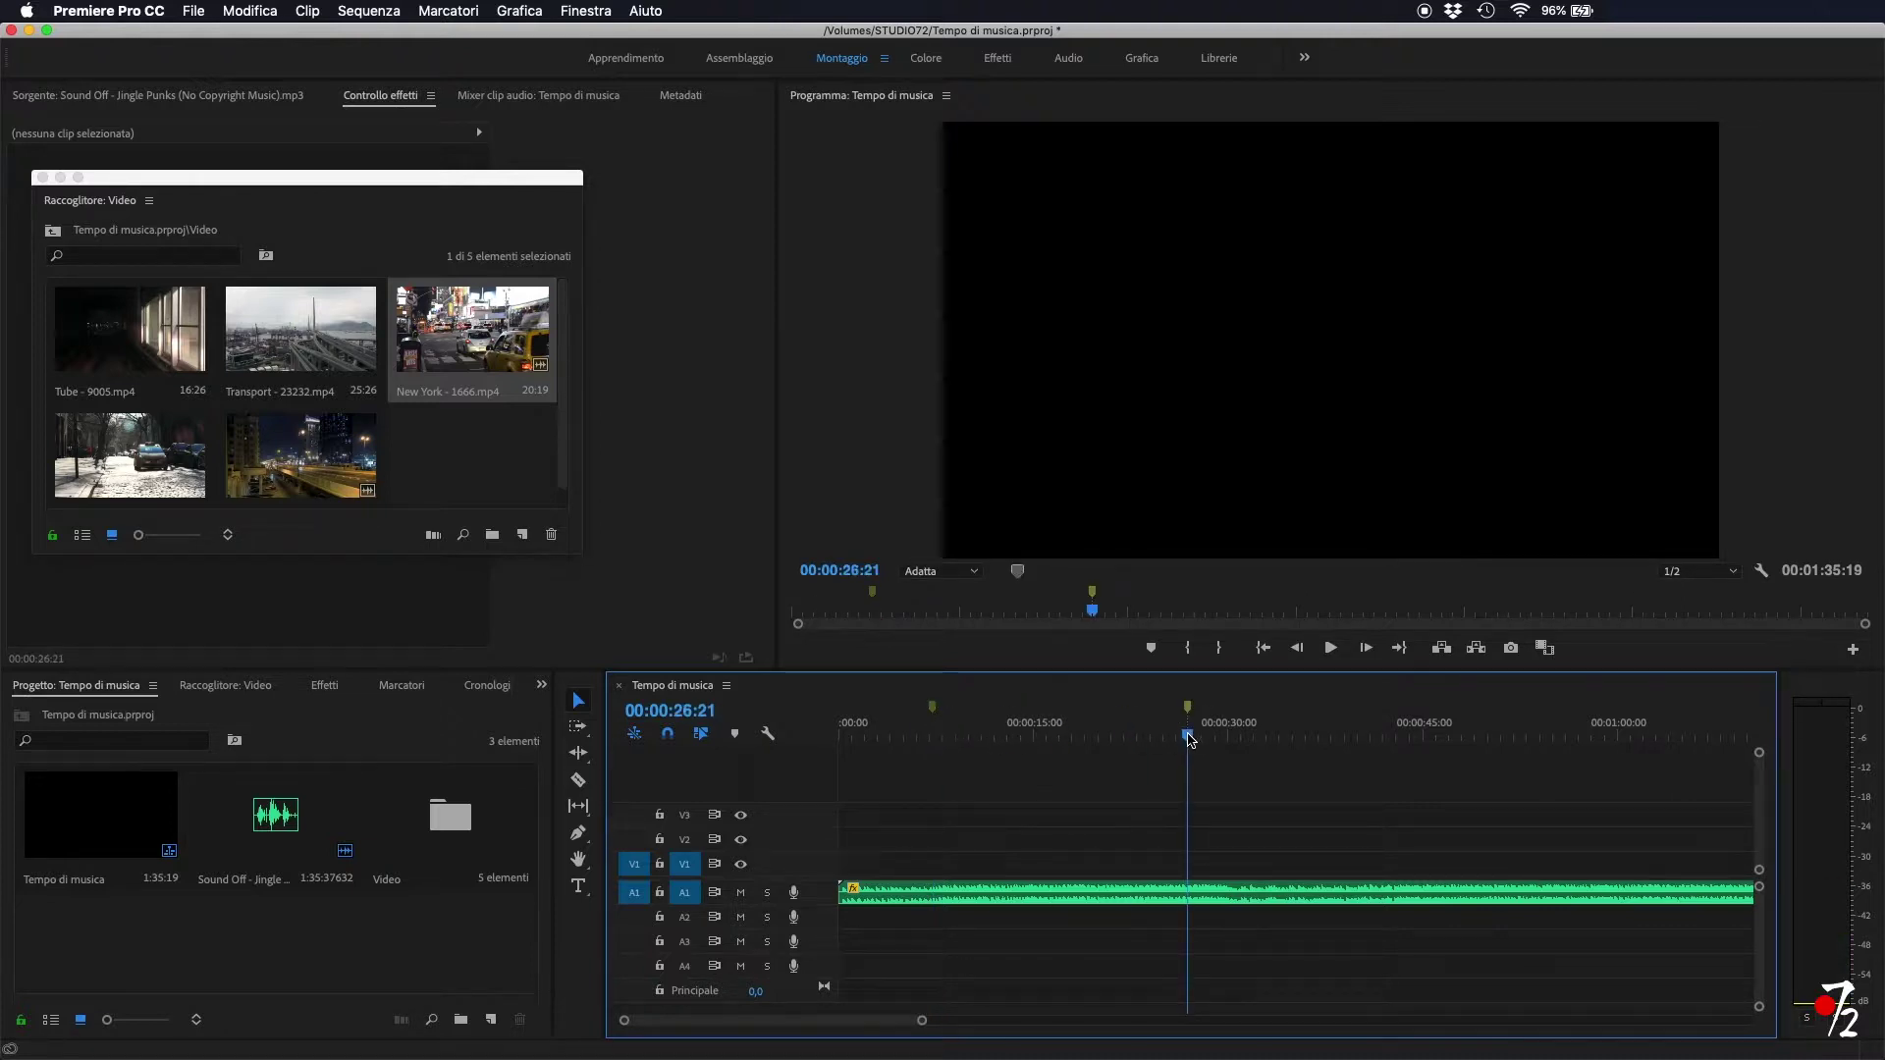
click(1065, 736)
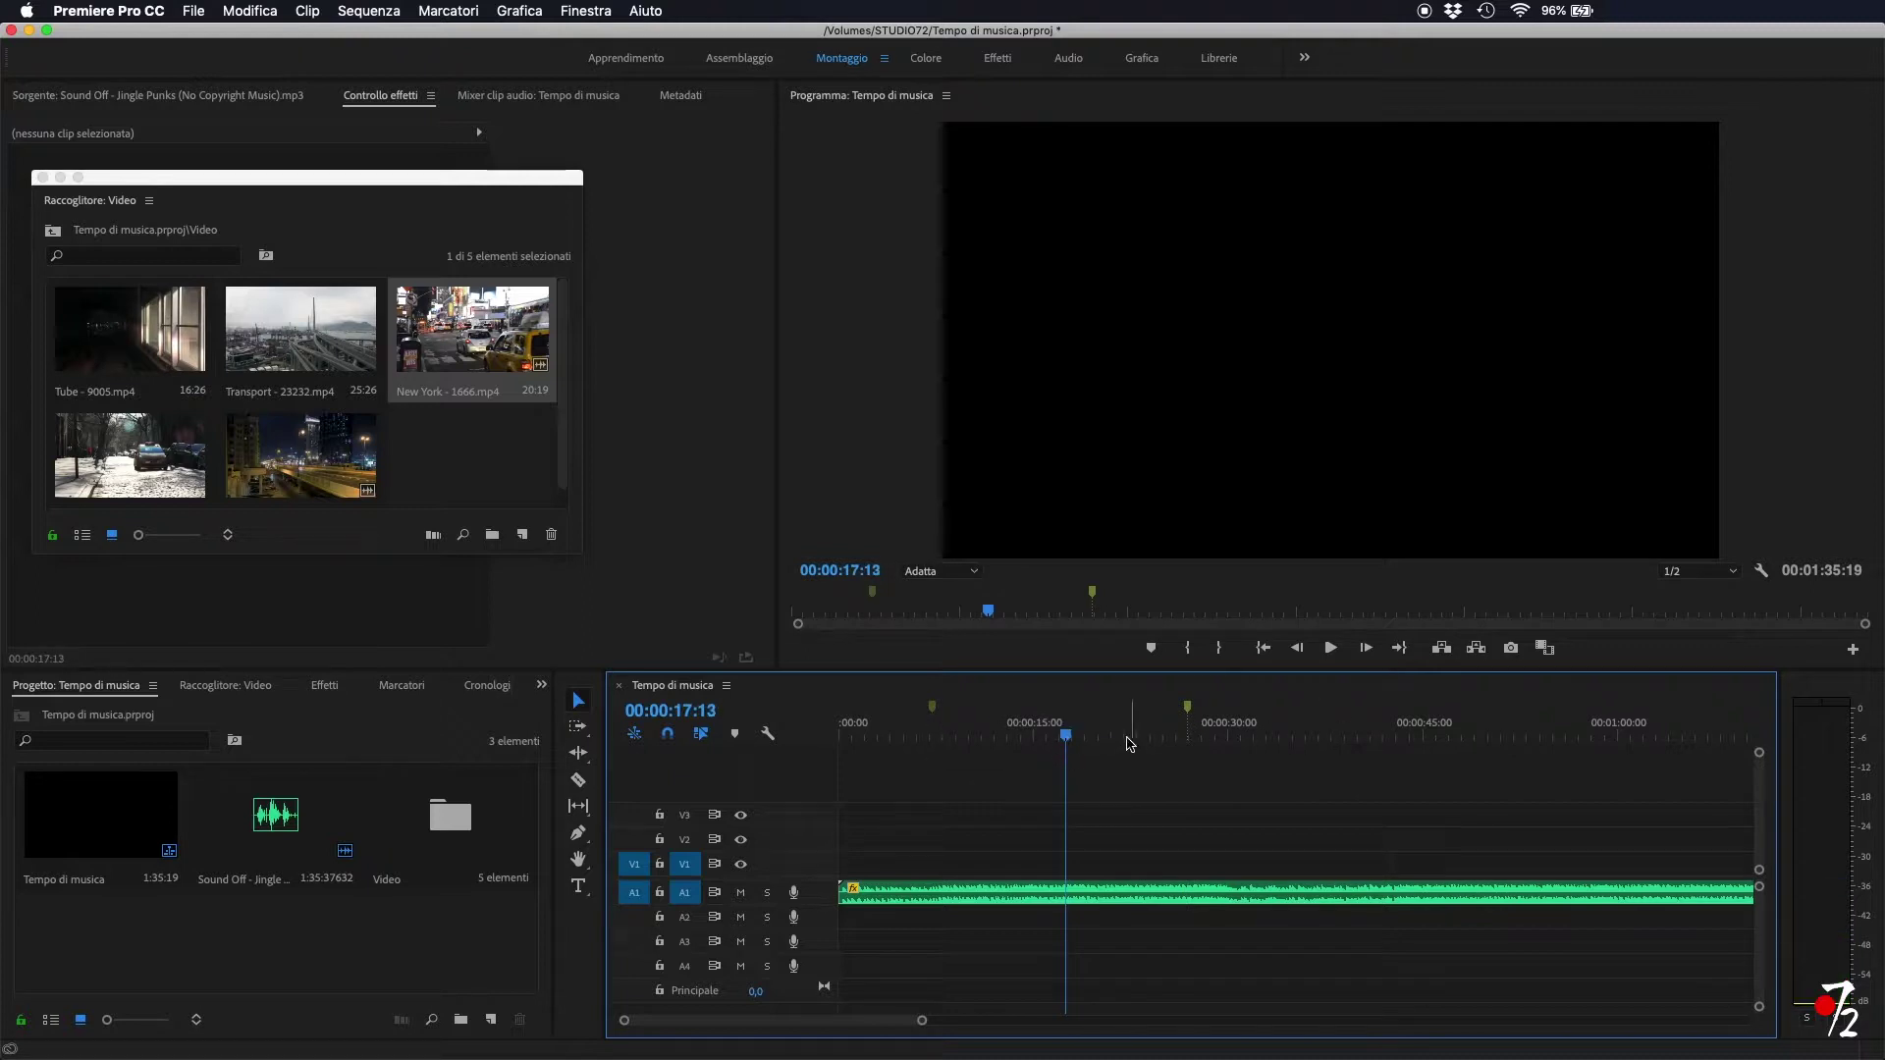
drag(1065, 736, 873, 736)
click(934, 707)
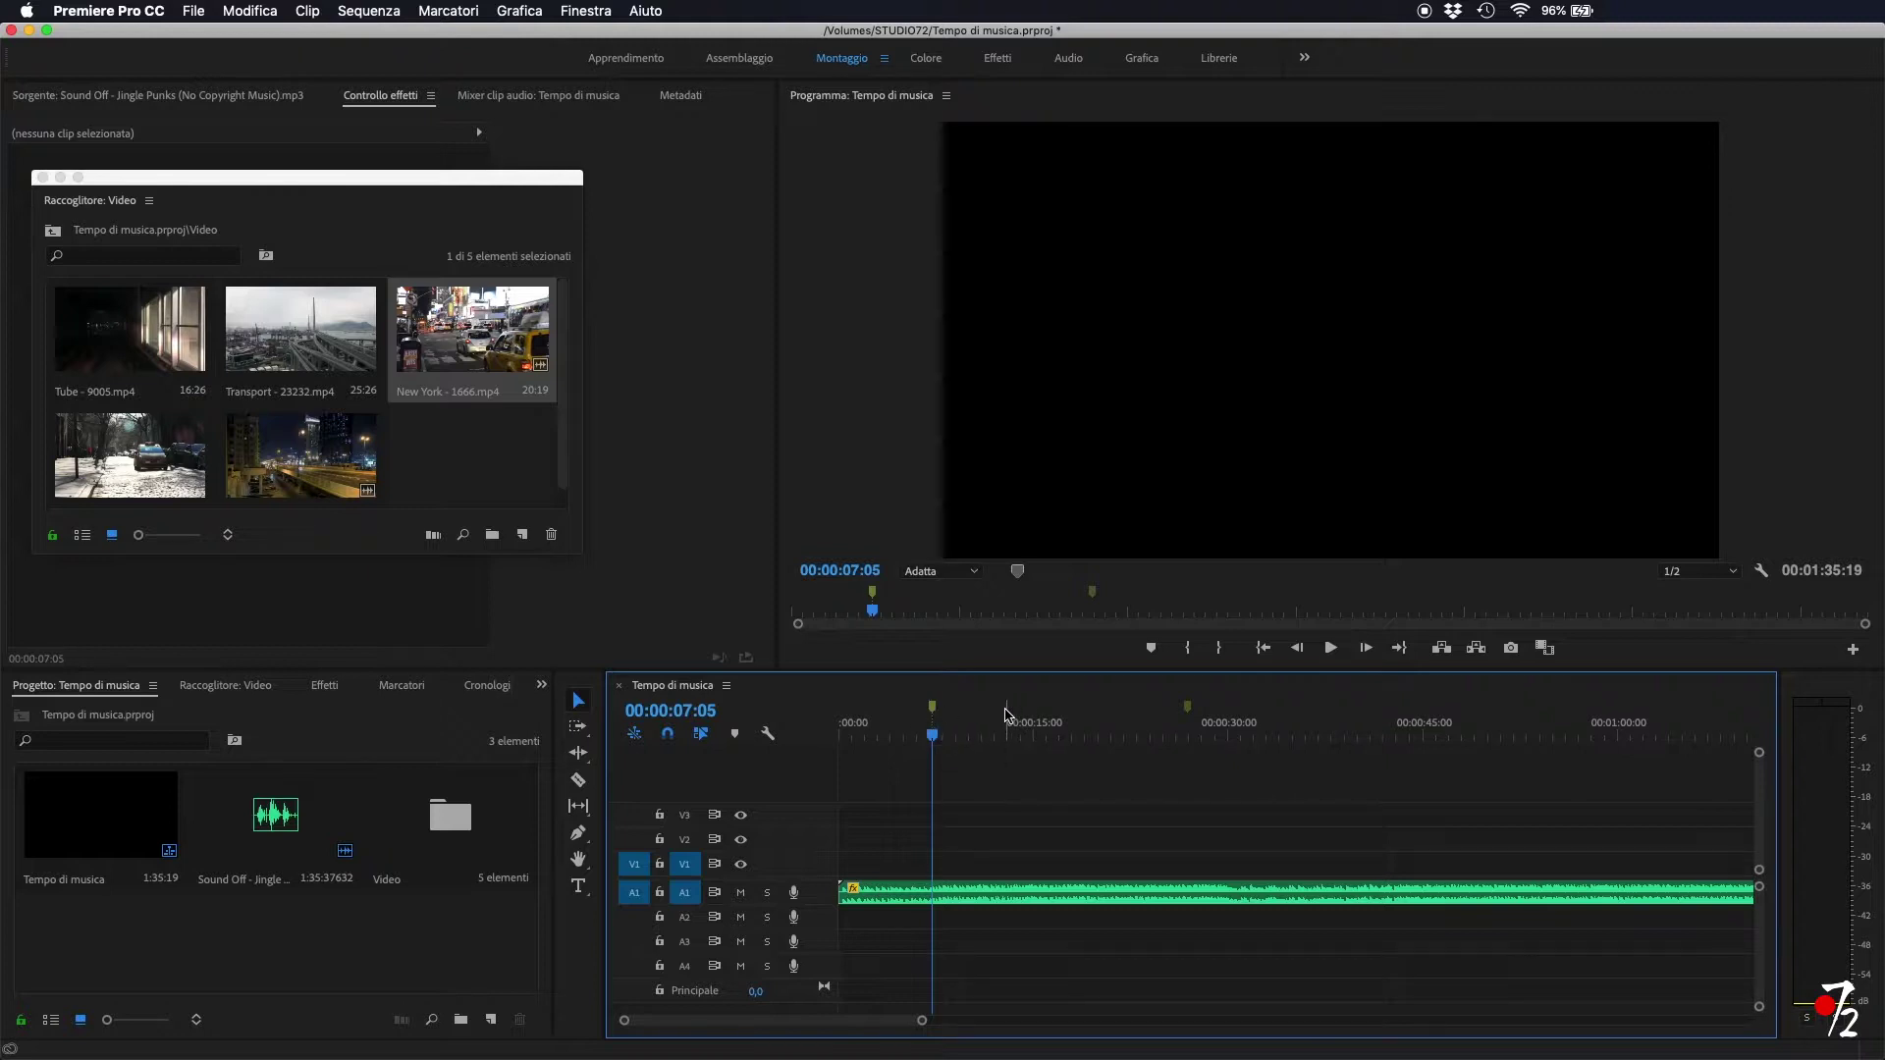
drag(933, 734, 909, 732)
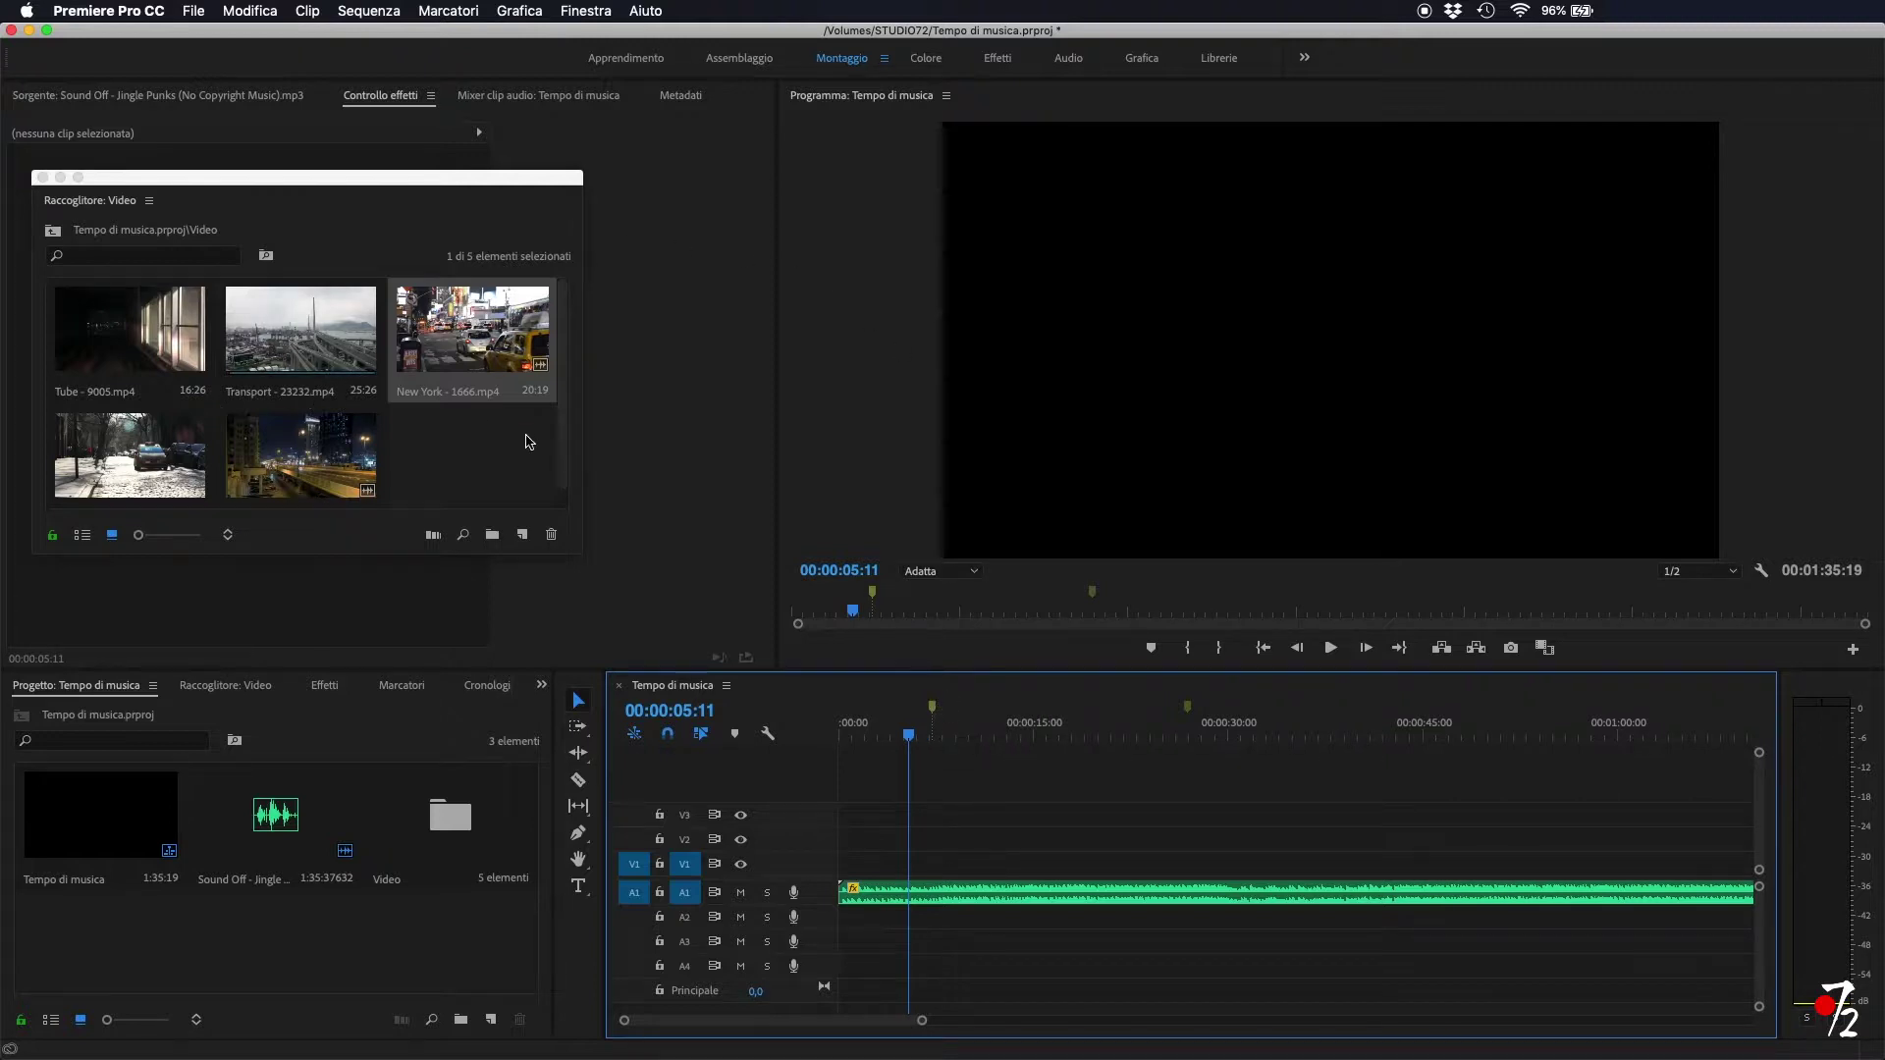
- Select the two bottom-row clips in the Video bin and lock the A1 music track
click(491, 441)
drag(461, 440, 59, 485)
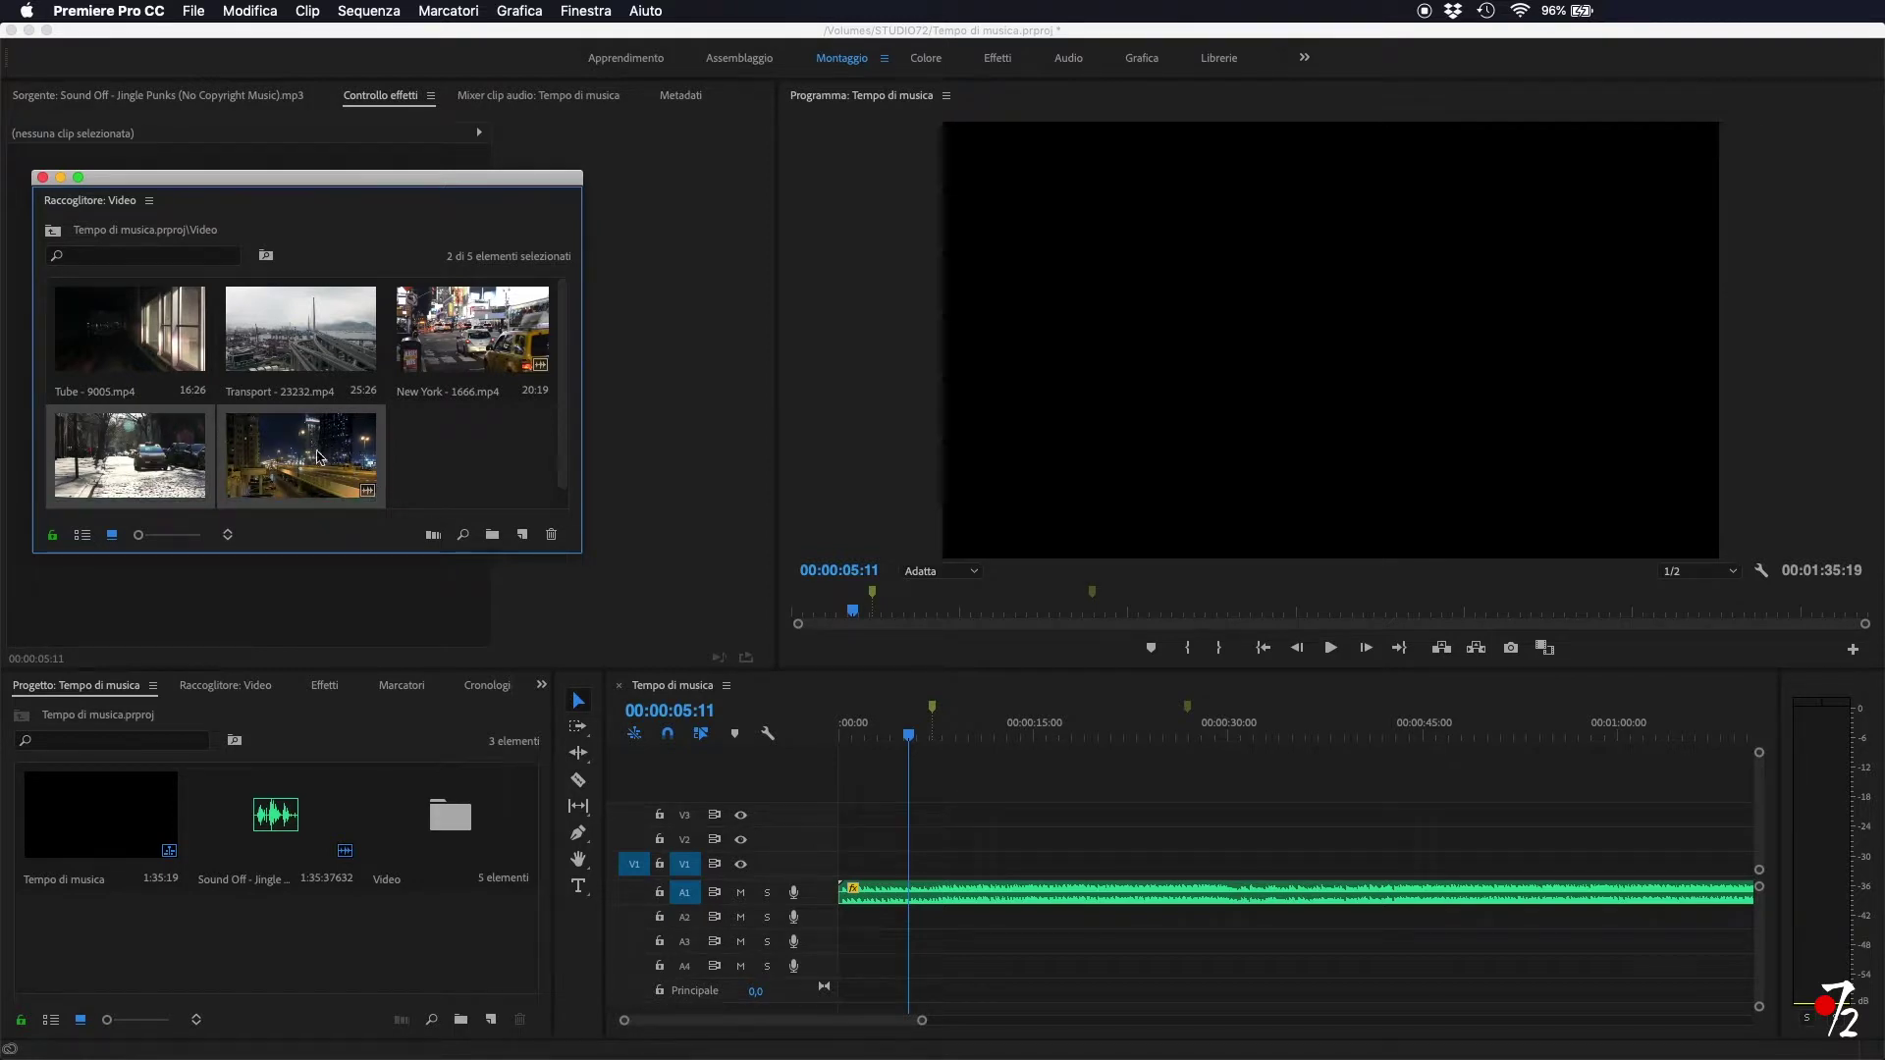
click(660, 894)
click(982, 895)
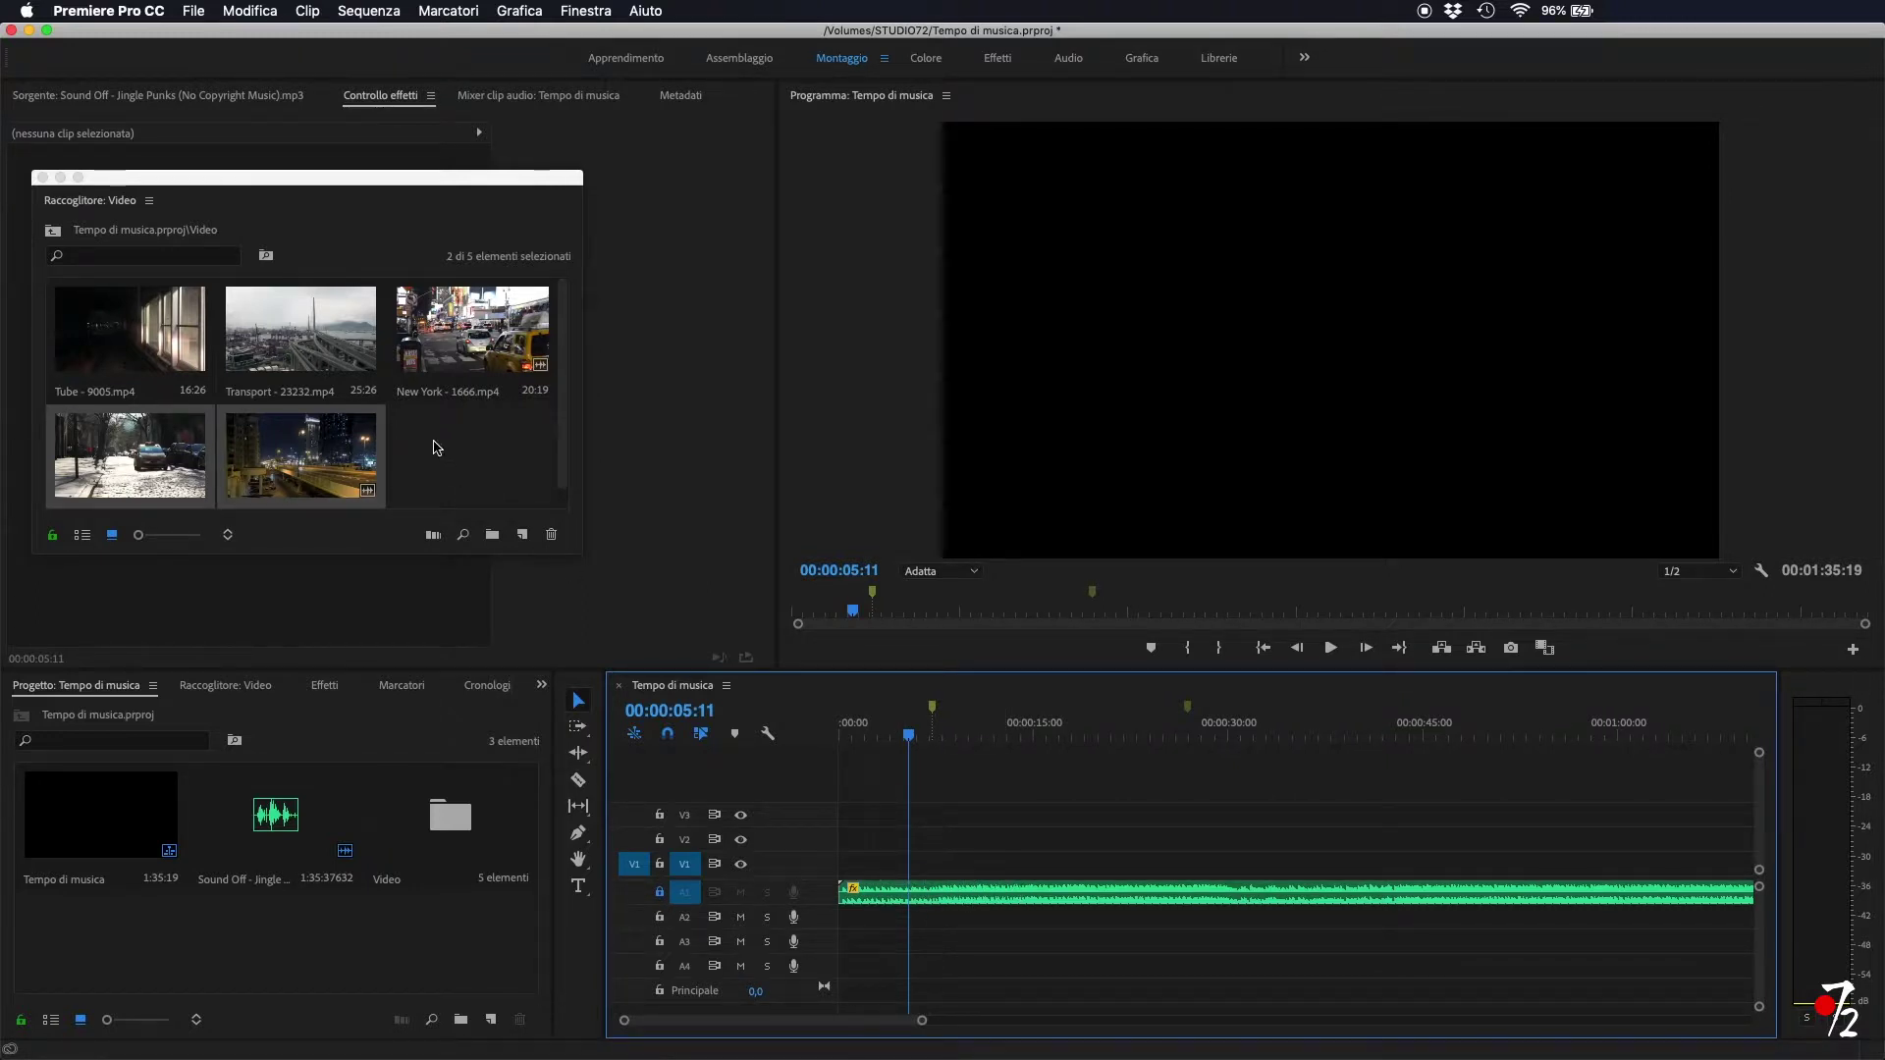
drag(436, 448, 16, 464)
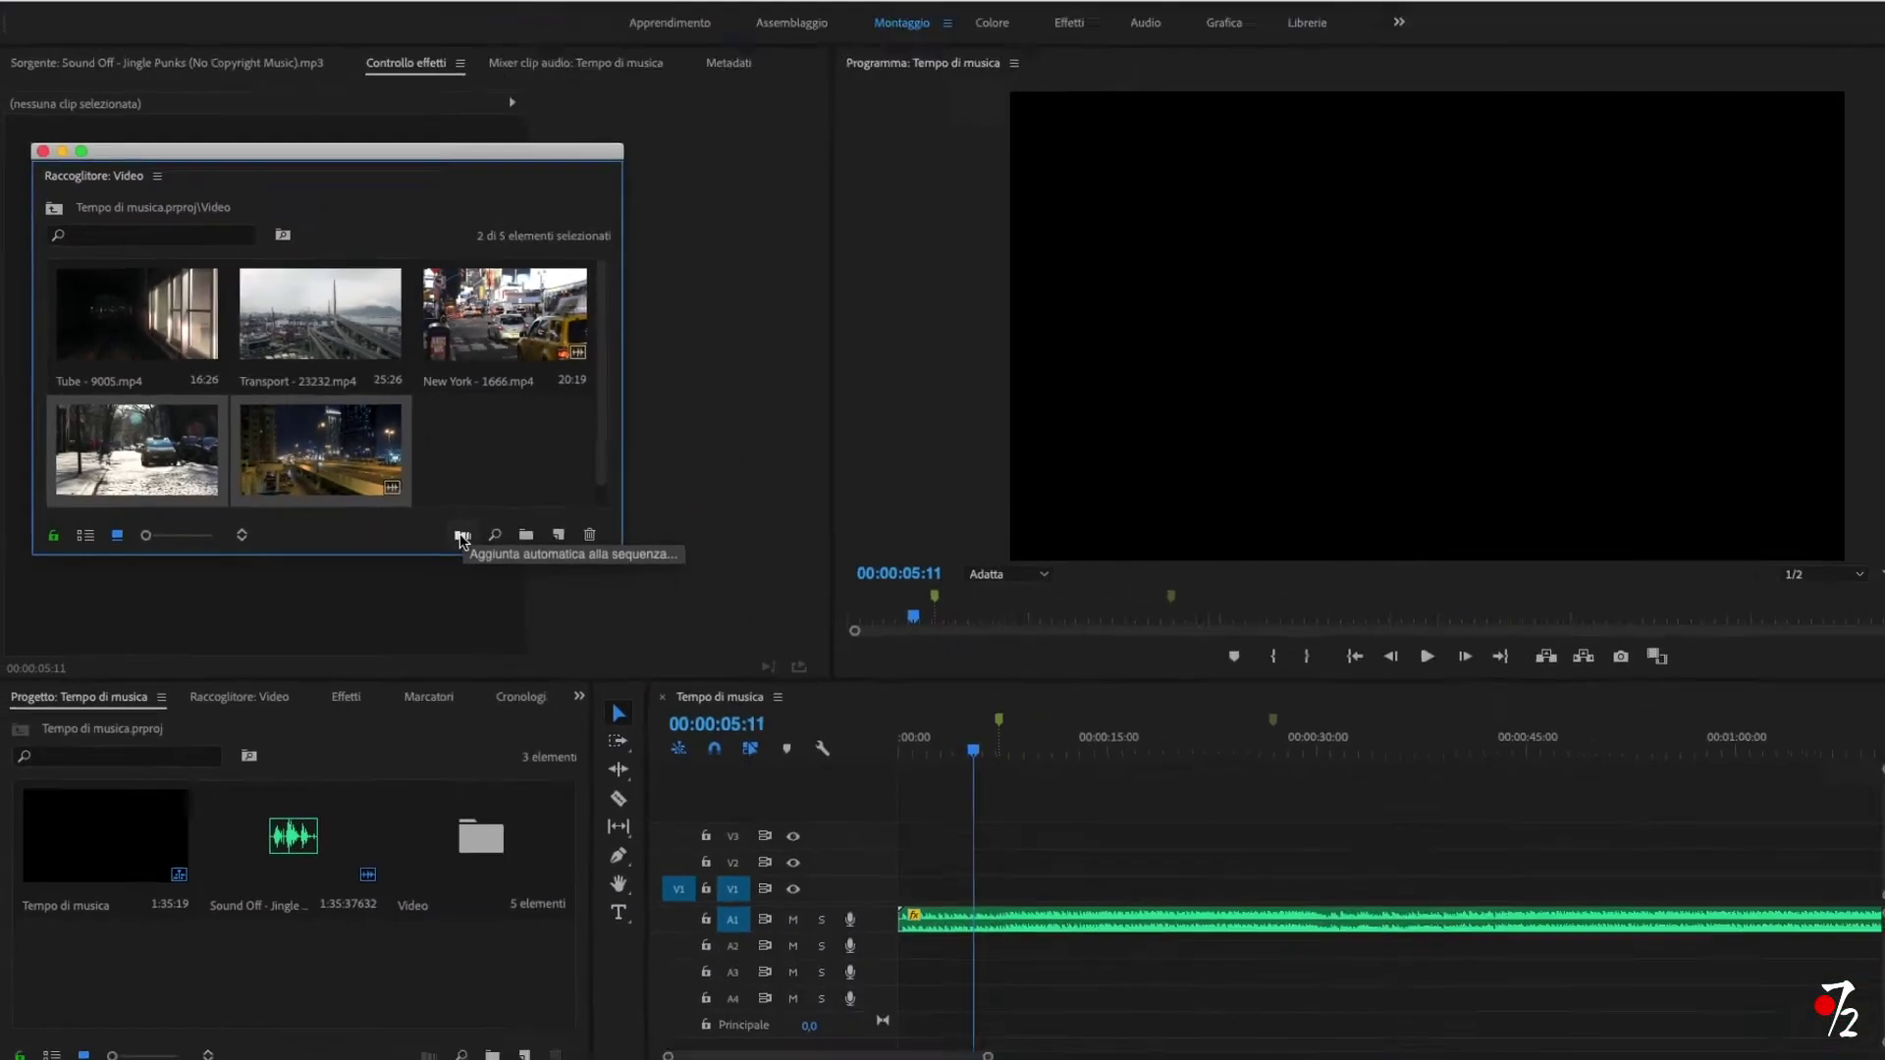
- Automate the two clips to V1 at unnumbered markers, ignoring their audio
click(653, 540)
click(871, 430)
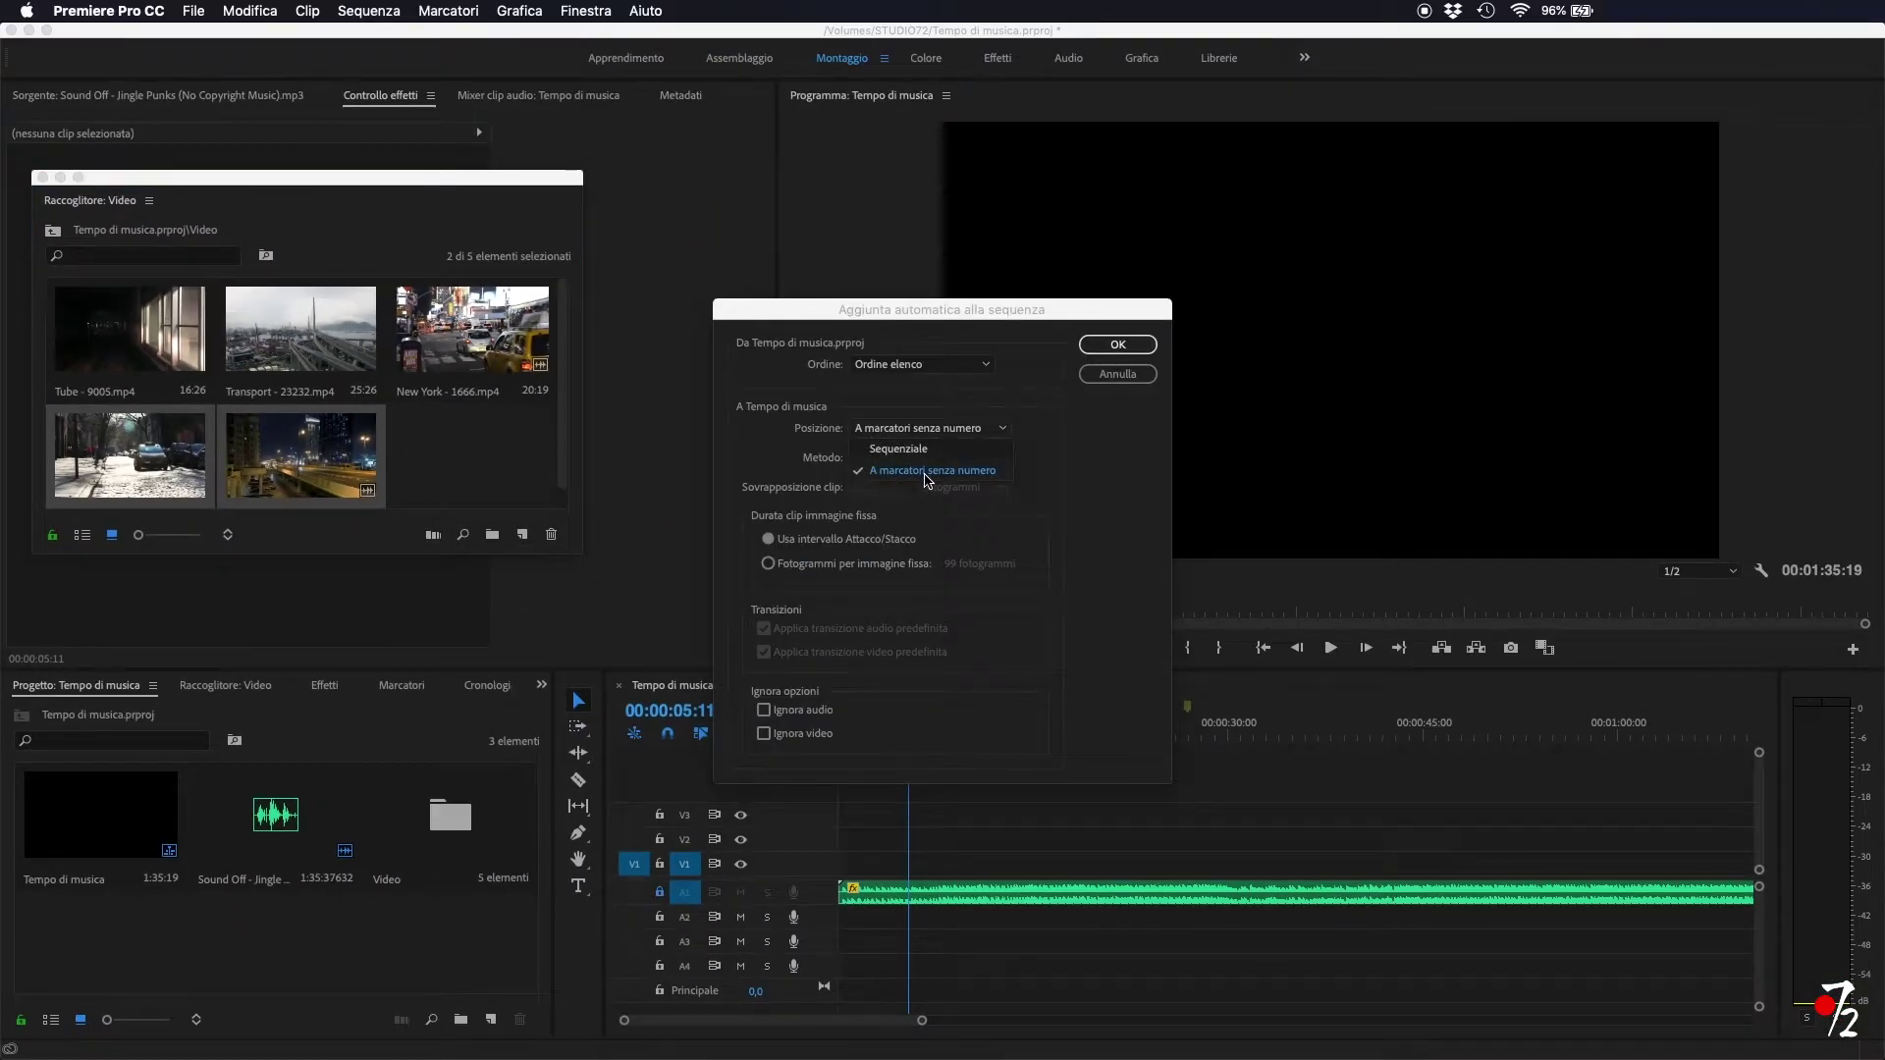
click(1065, 493)
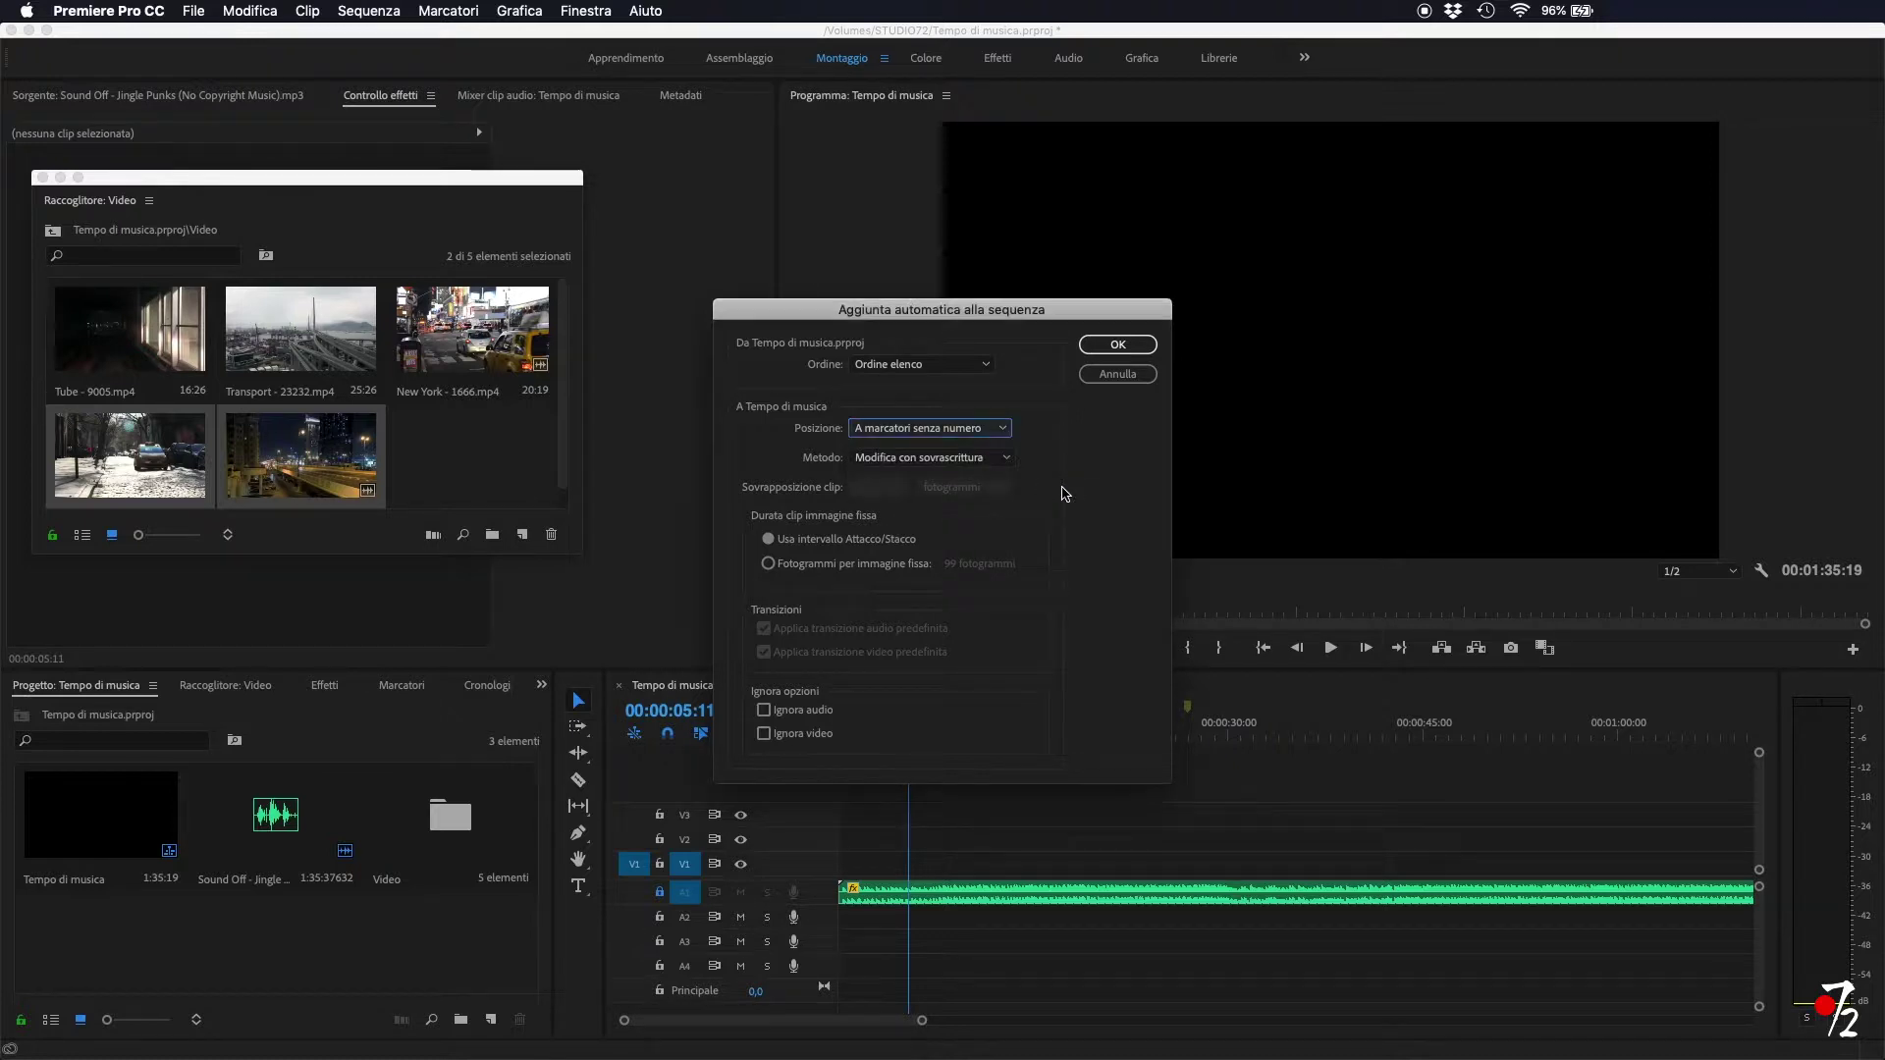
click(765, 711)
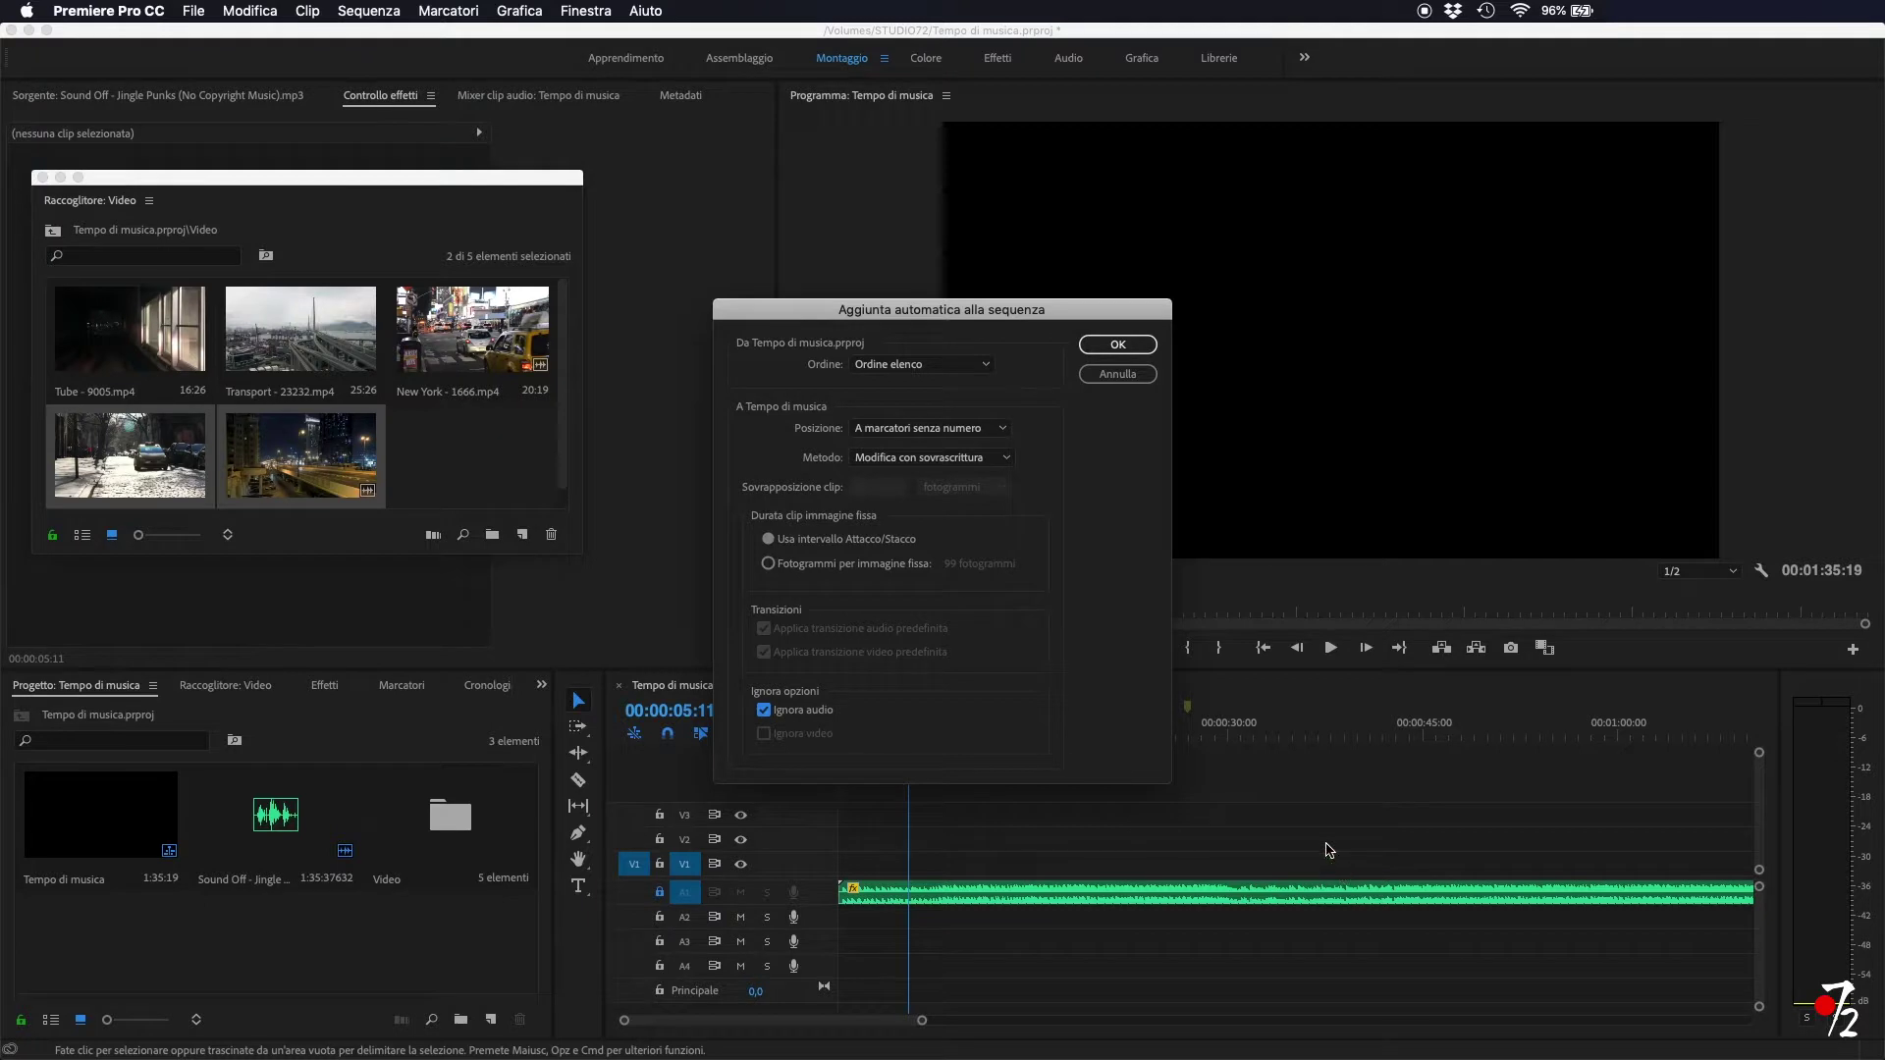
click(1117, 346)
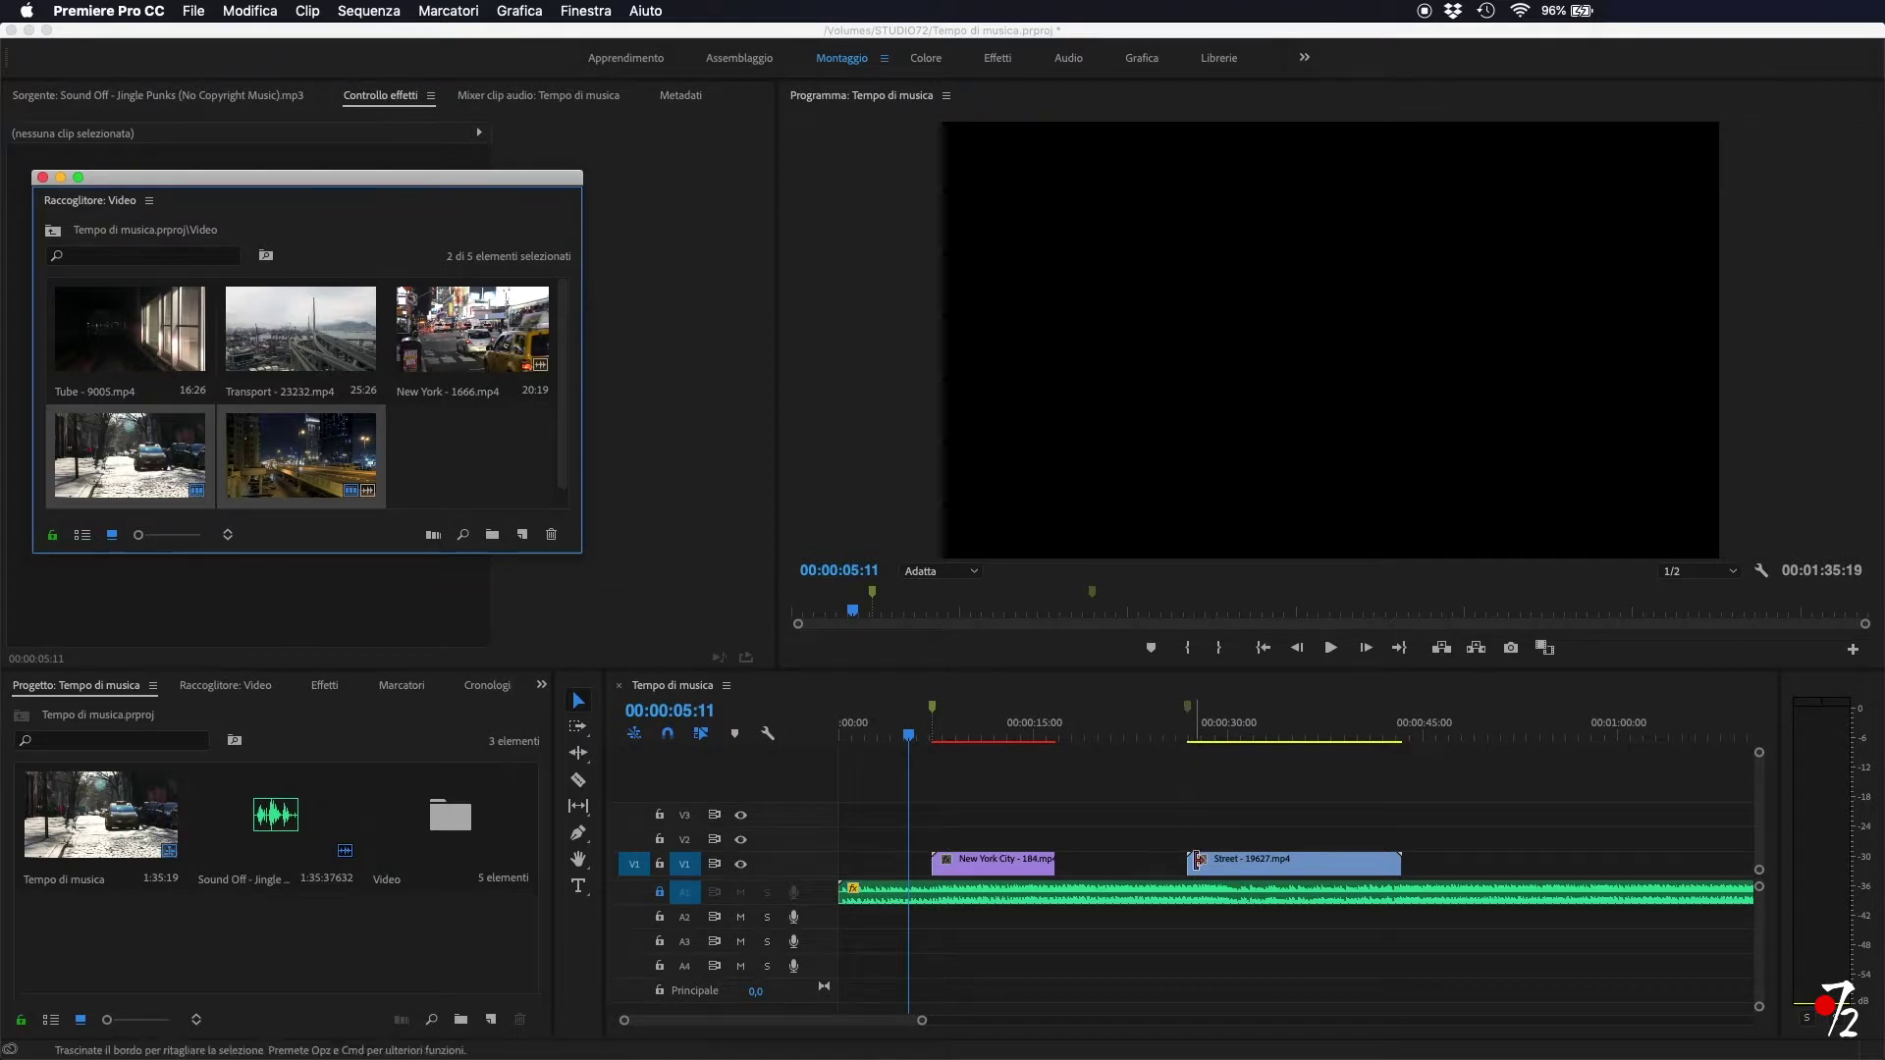
- Play the placed clips, undo the placement, and drag the night city clip into the sequence
key(space)
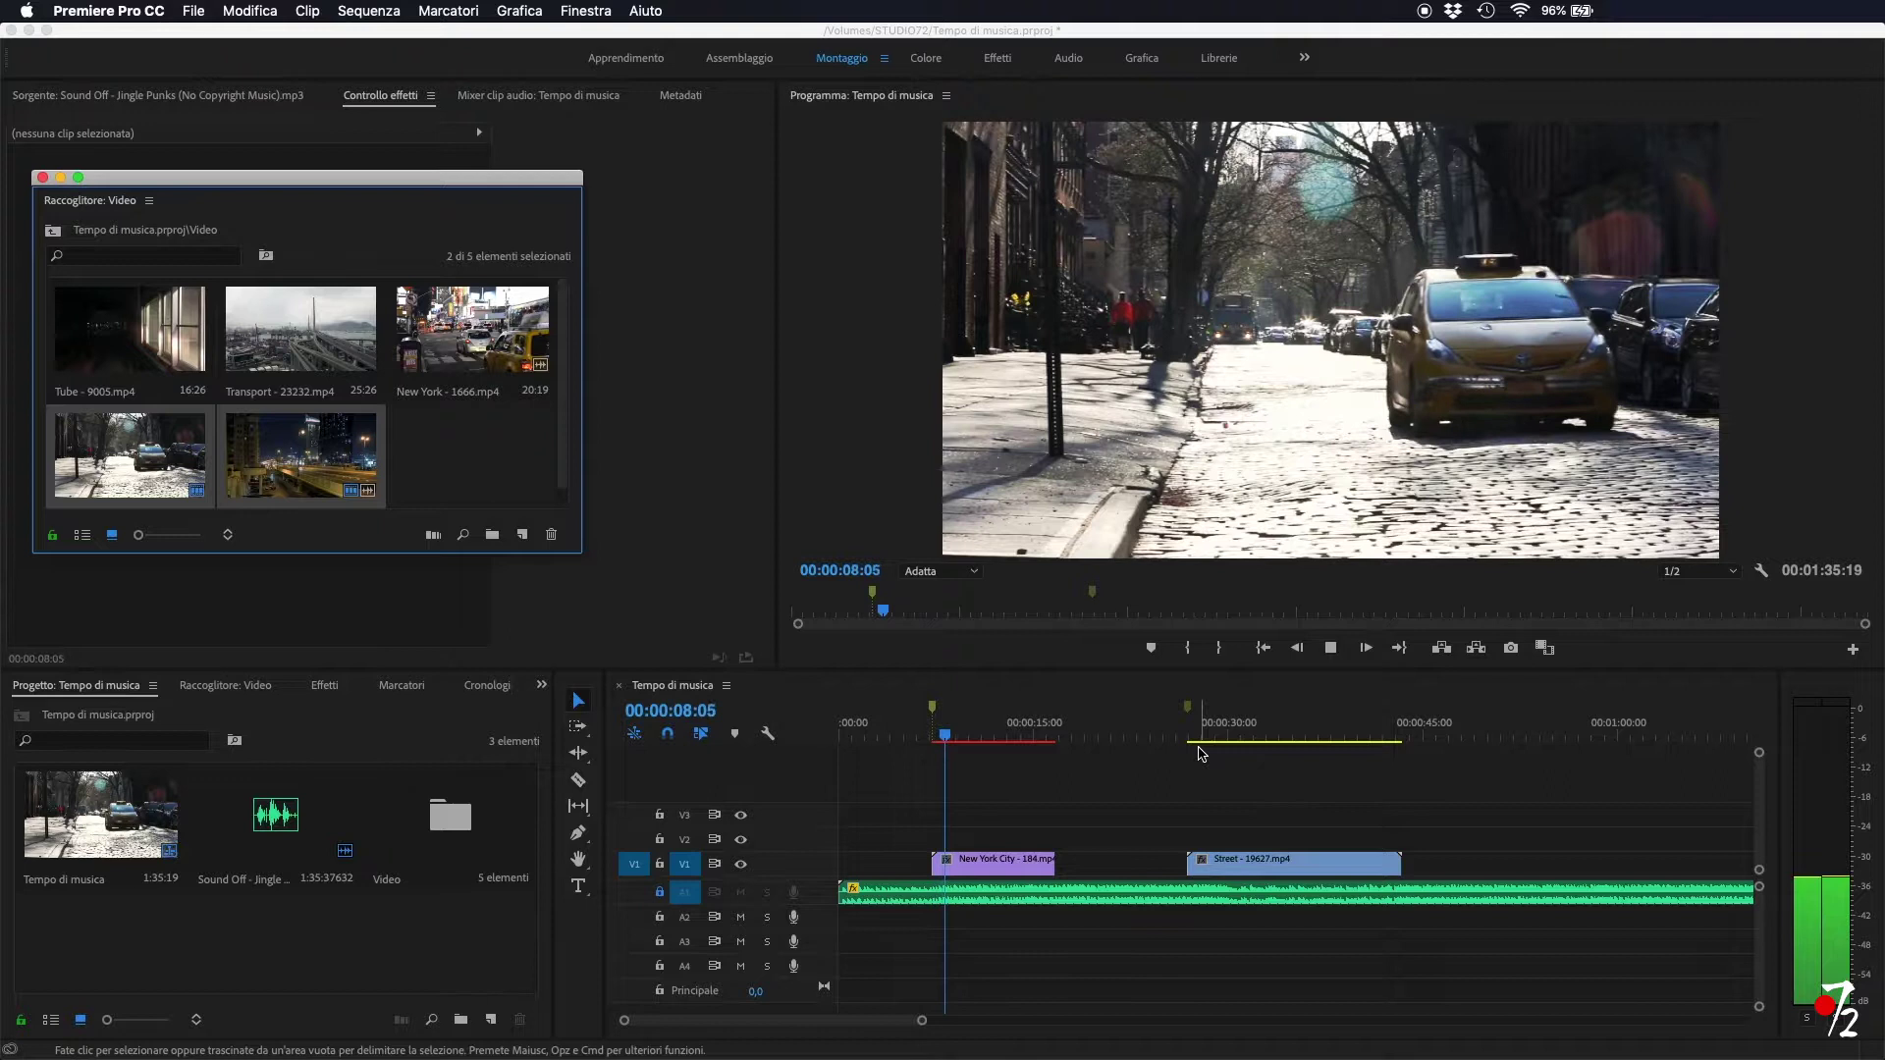
click(931, 759)
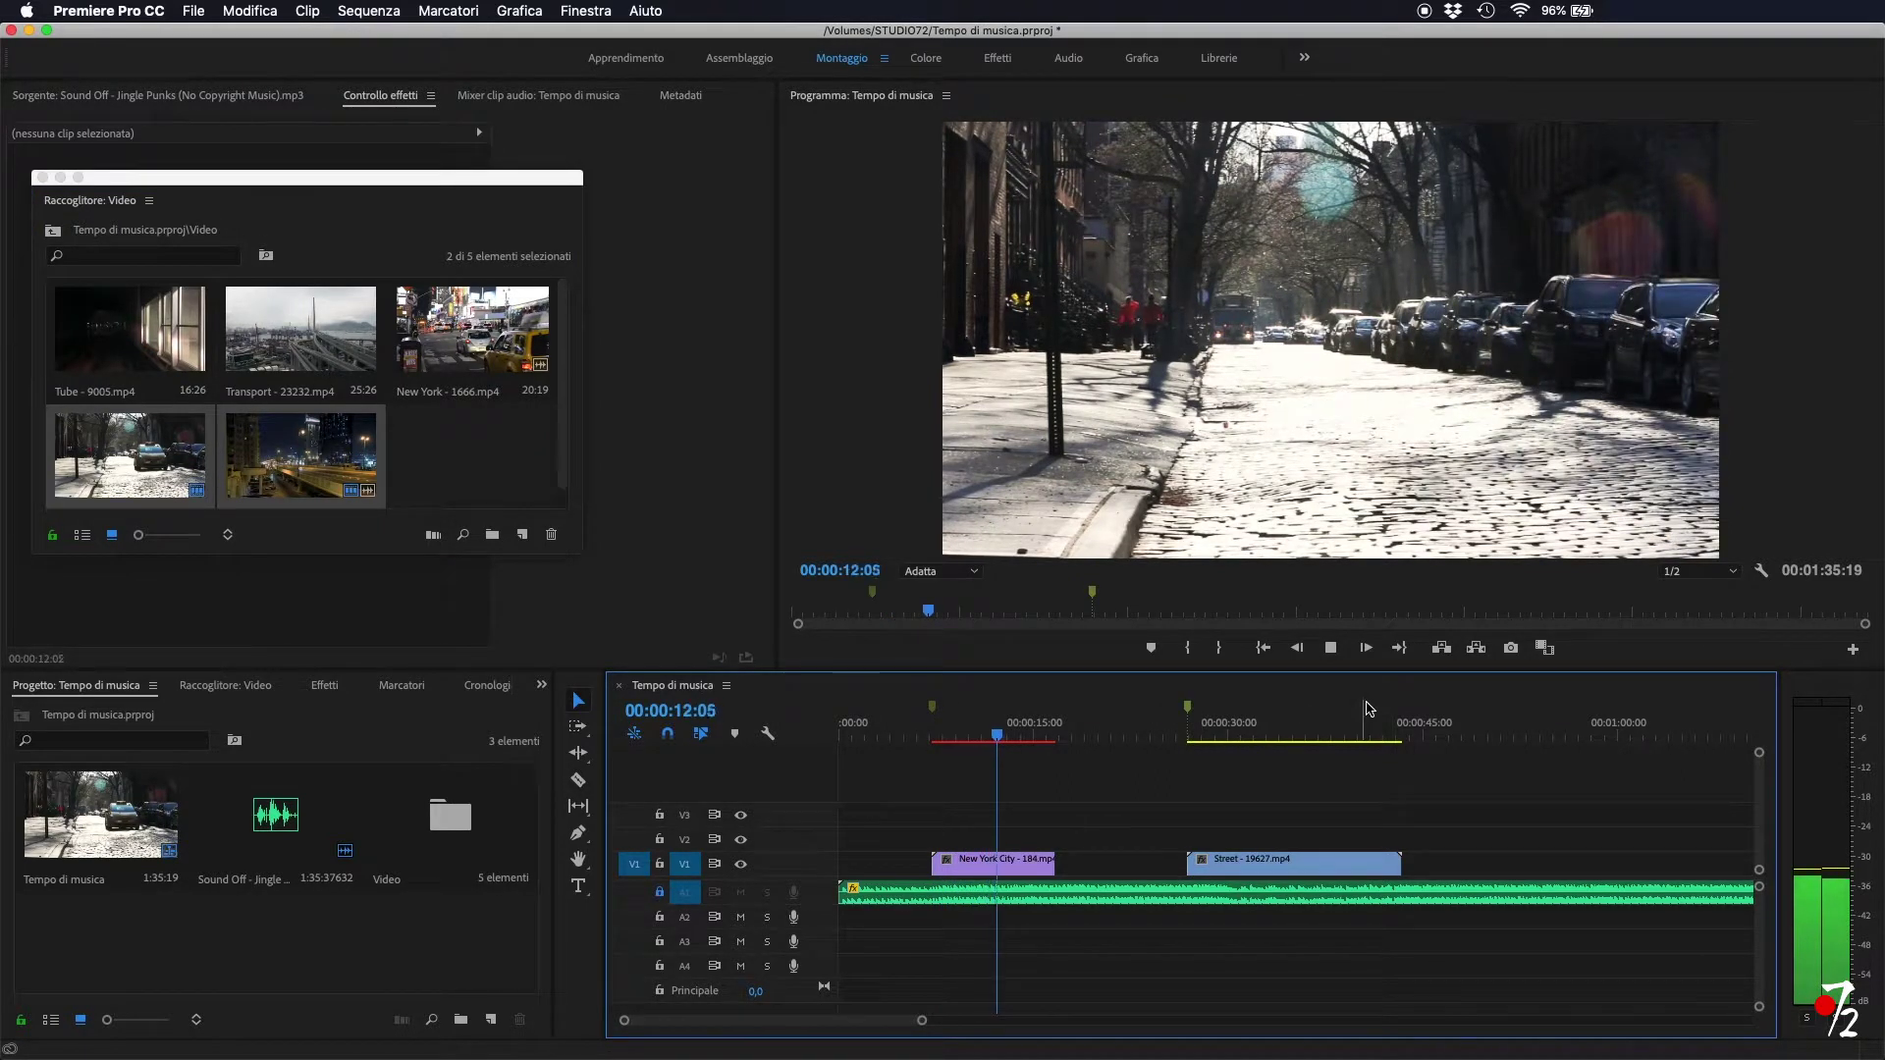
key(super+z)
click(453, 465)
mouse_move(326, 449)
mouse_down()
mouse_move(987, 810)
mouse_move(1196, 811)
mouse_up()
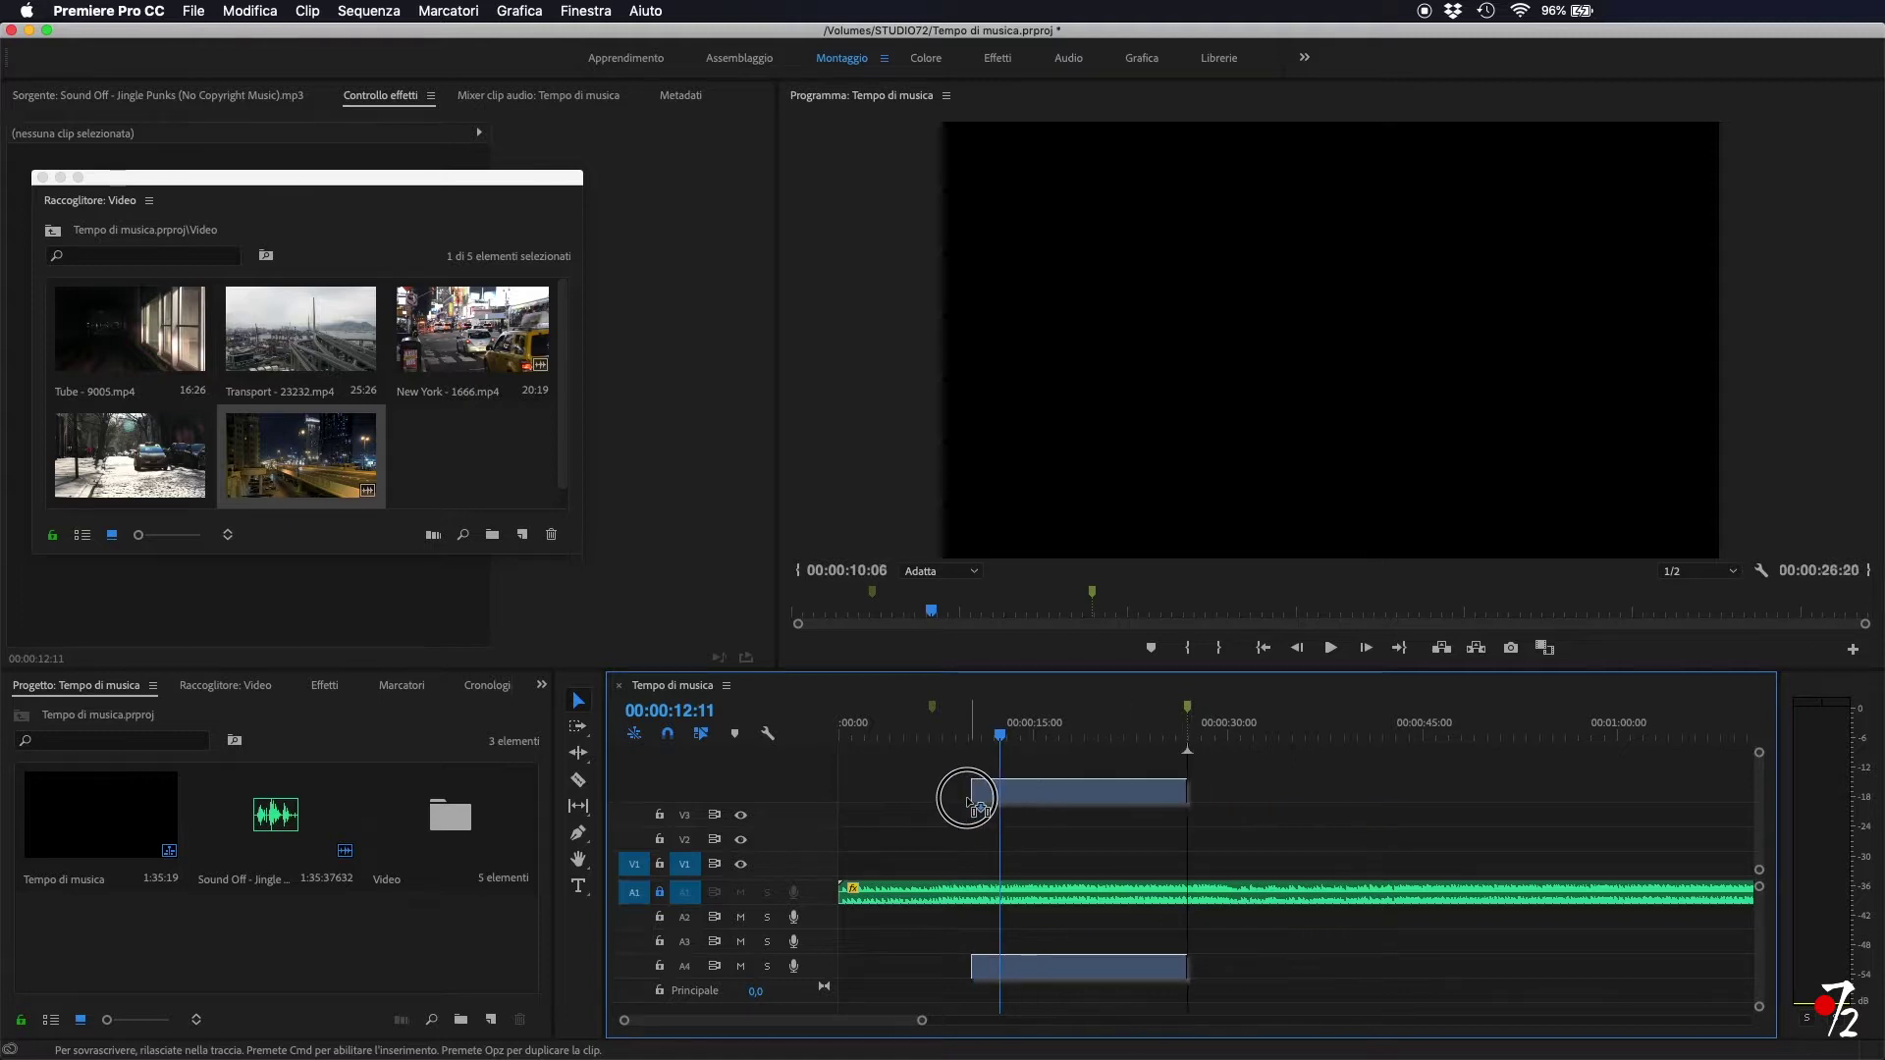
mouse_move(1188, 803)
mouse_down()
mouse_move(934, 839)
mouse_move(1215, 837)
mouse_up()
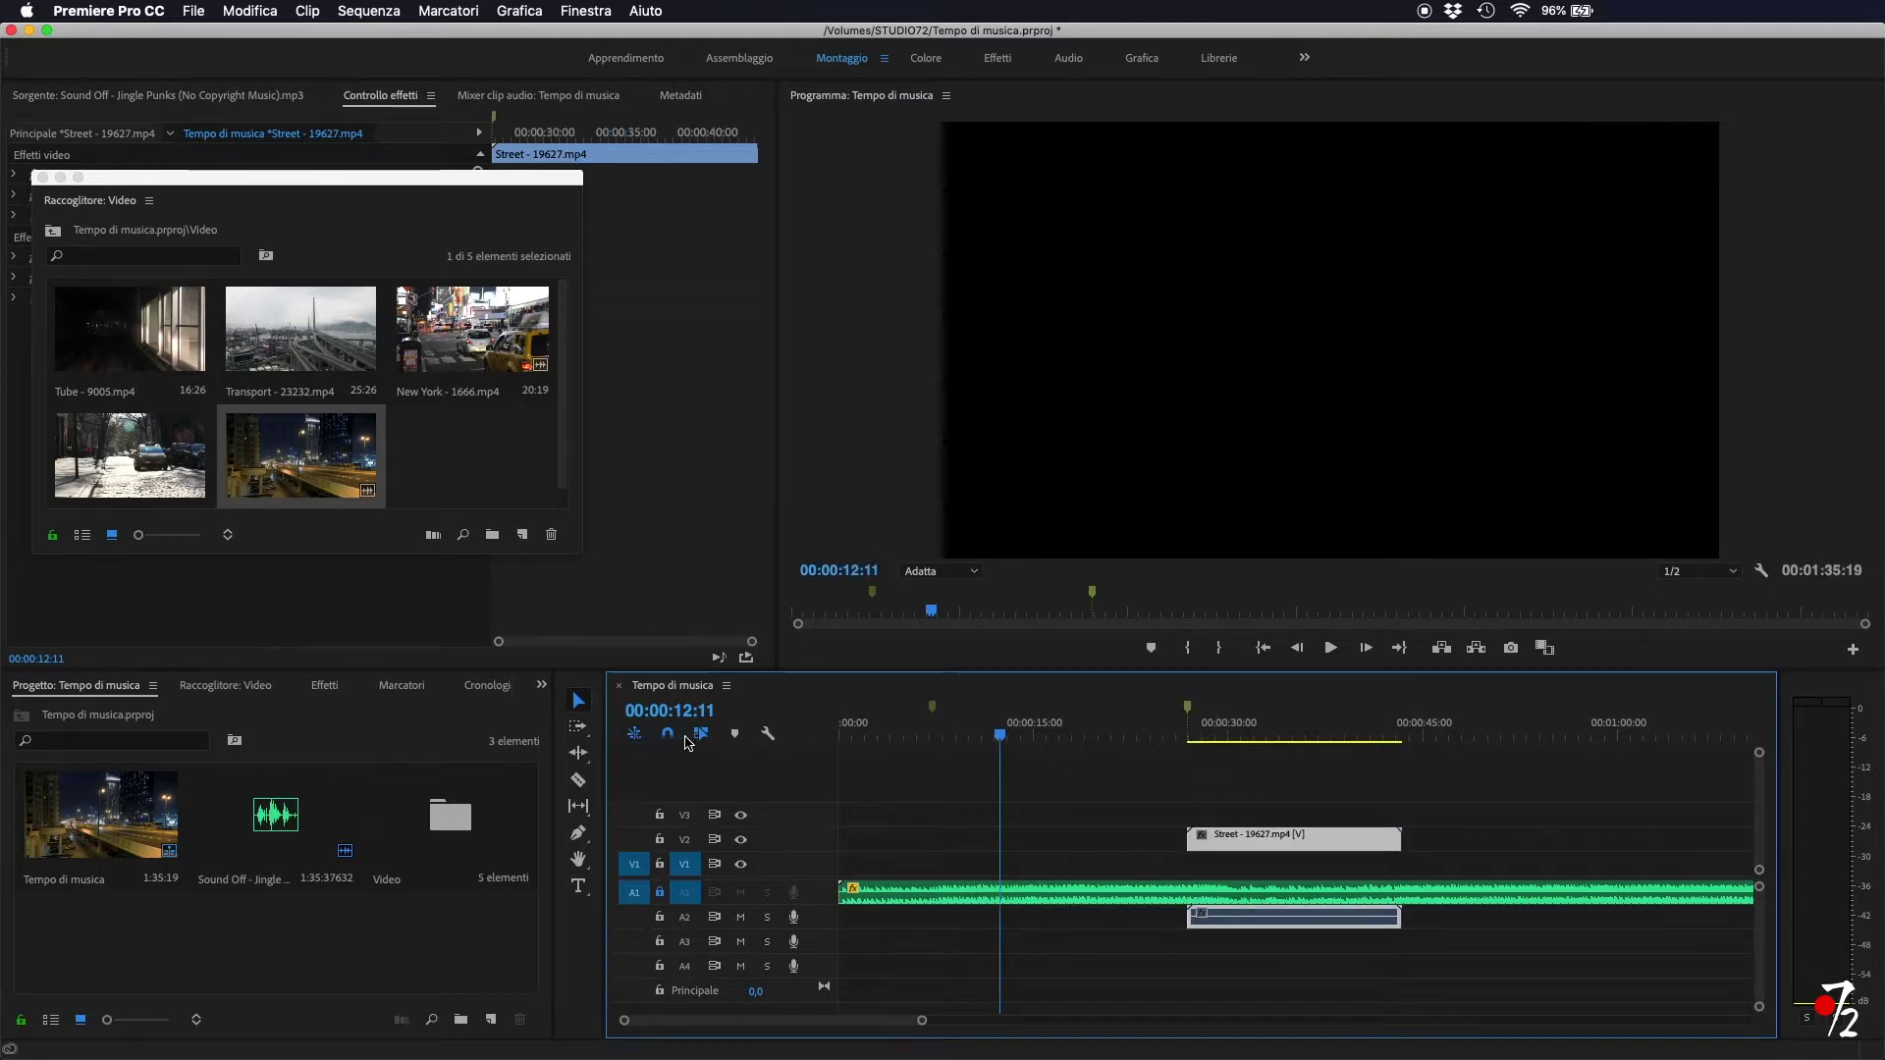
click(666, 735)
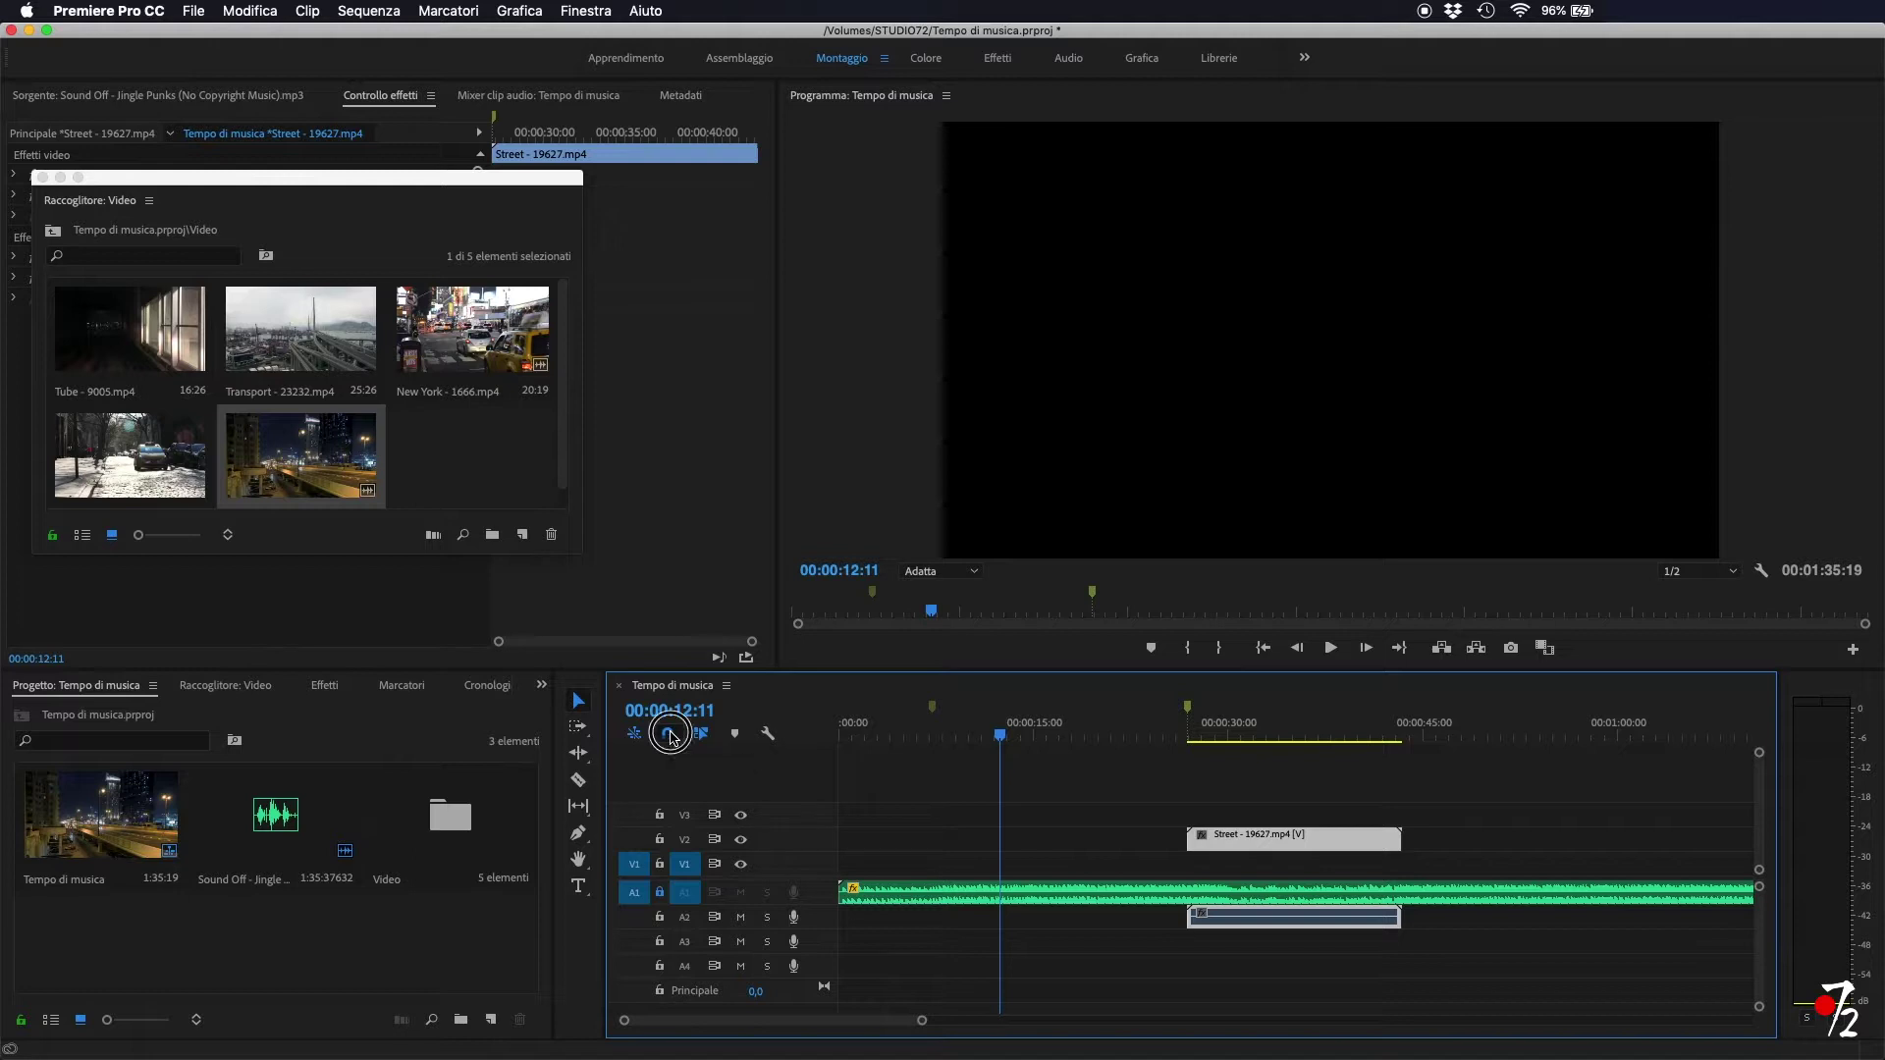
drag(1257, 840, 1029, 835)
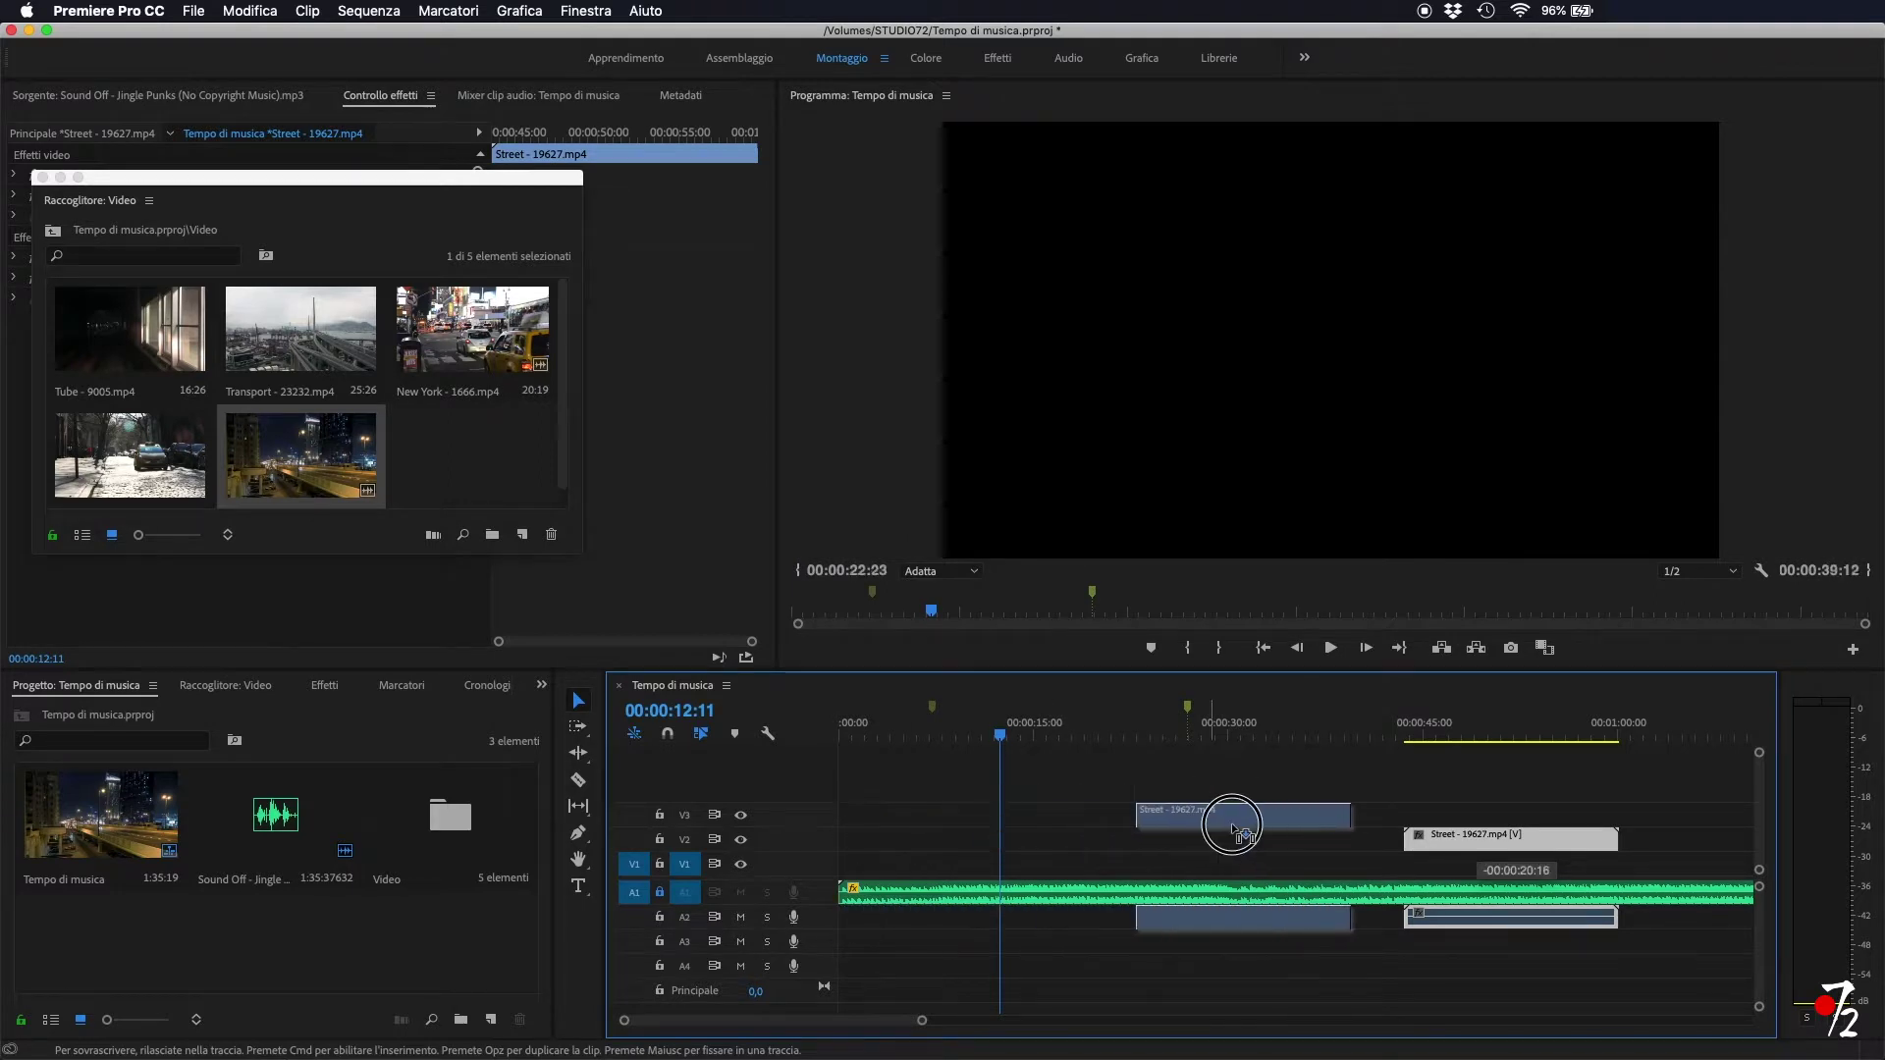
mouse_move(1029, 839)
mouse_down()
mouse_move(1235, 832)
mouse_move(979, 814)
mouse_up()
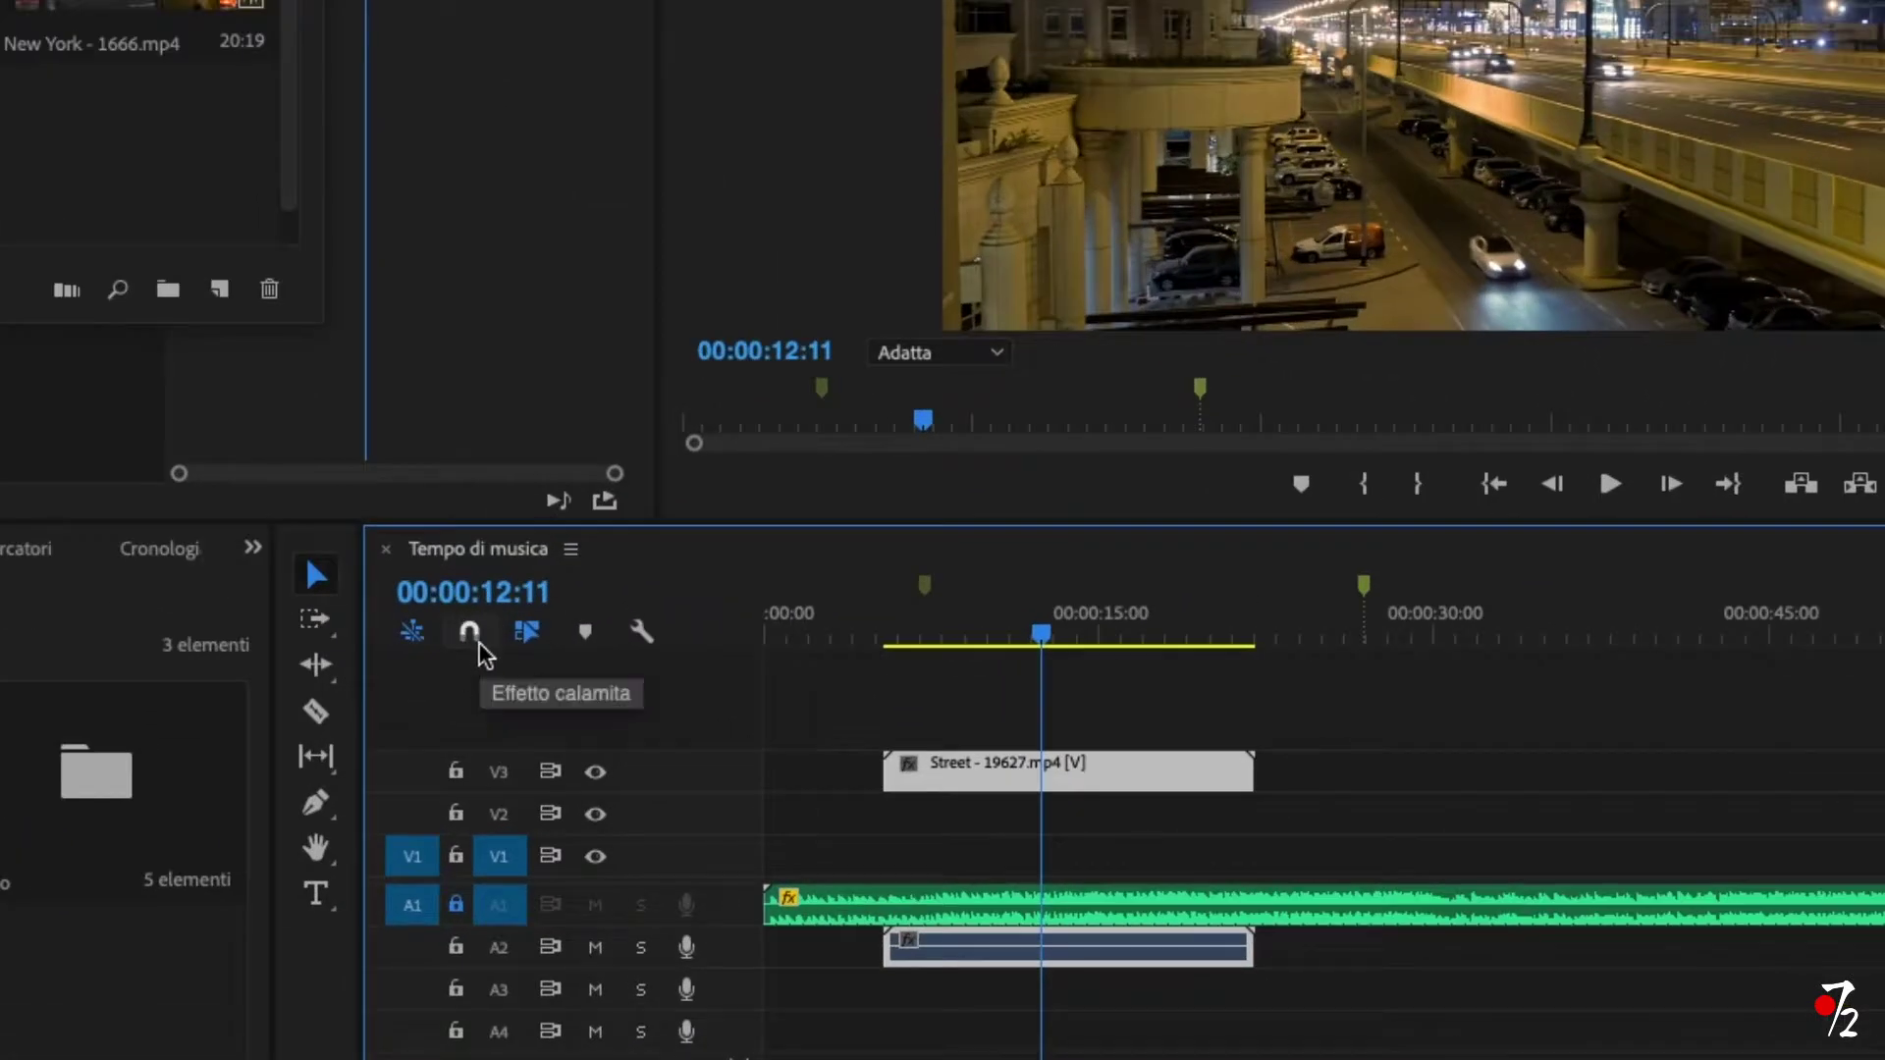
click(468, 631)
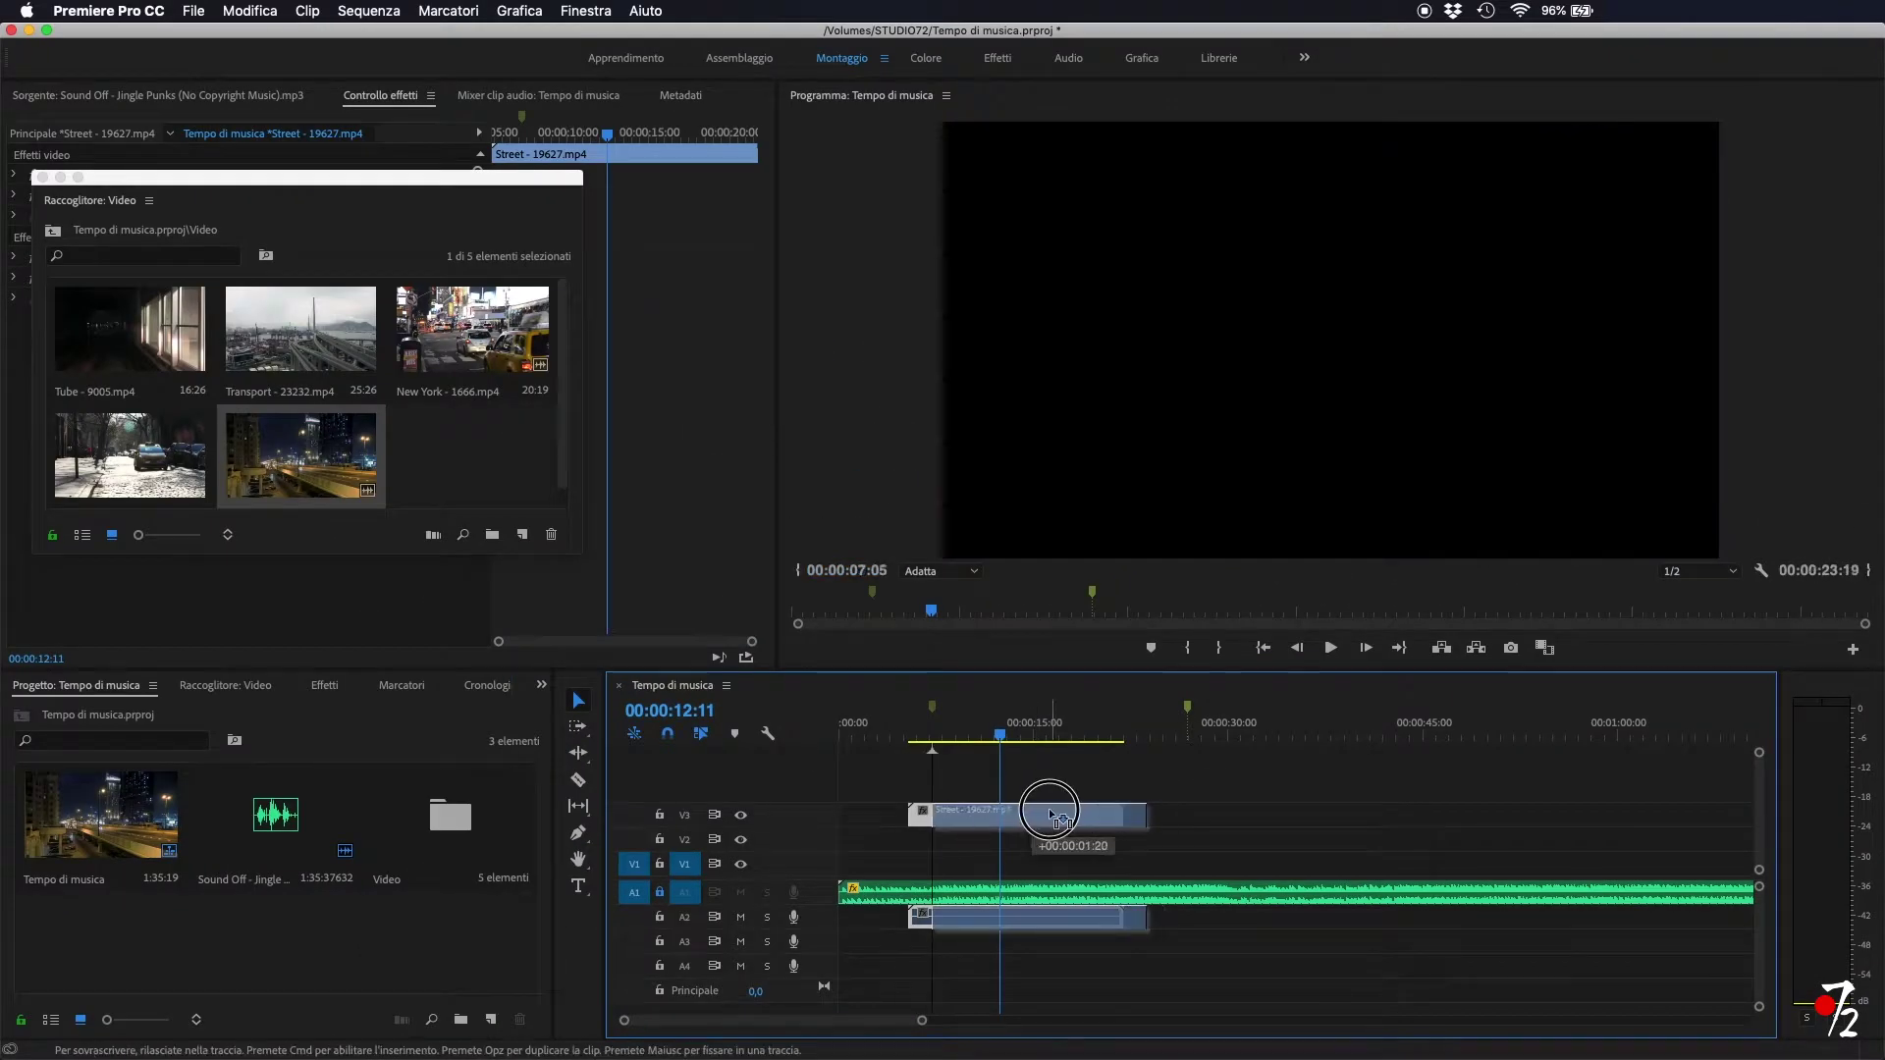
mouse_move(1033, 812)
mouse_down()
mouse_move(1313, 807)
mouse_move(1053, 813)
mouse_up()
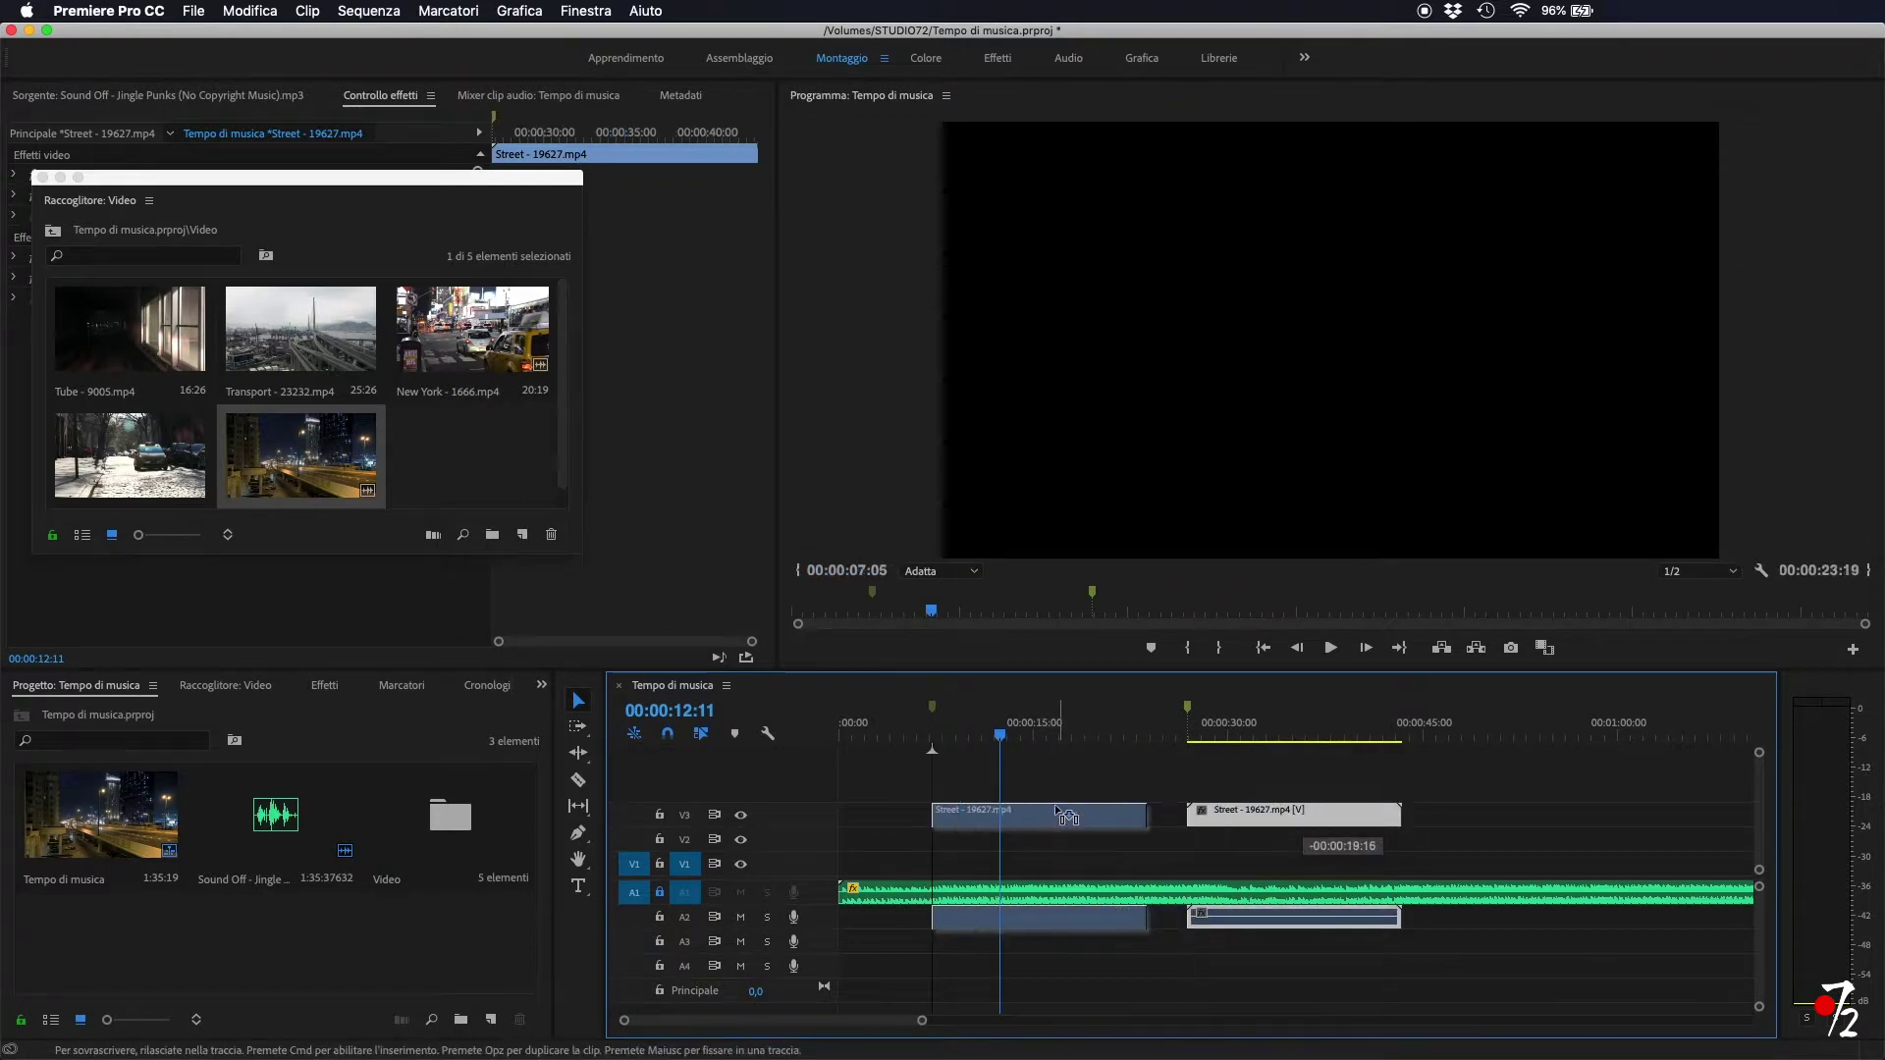
click(1014, 834)
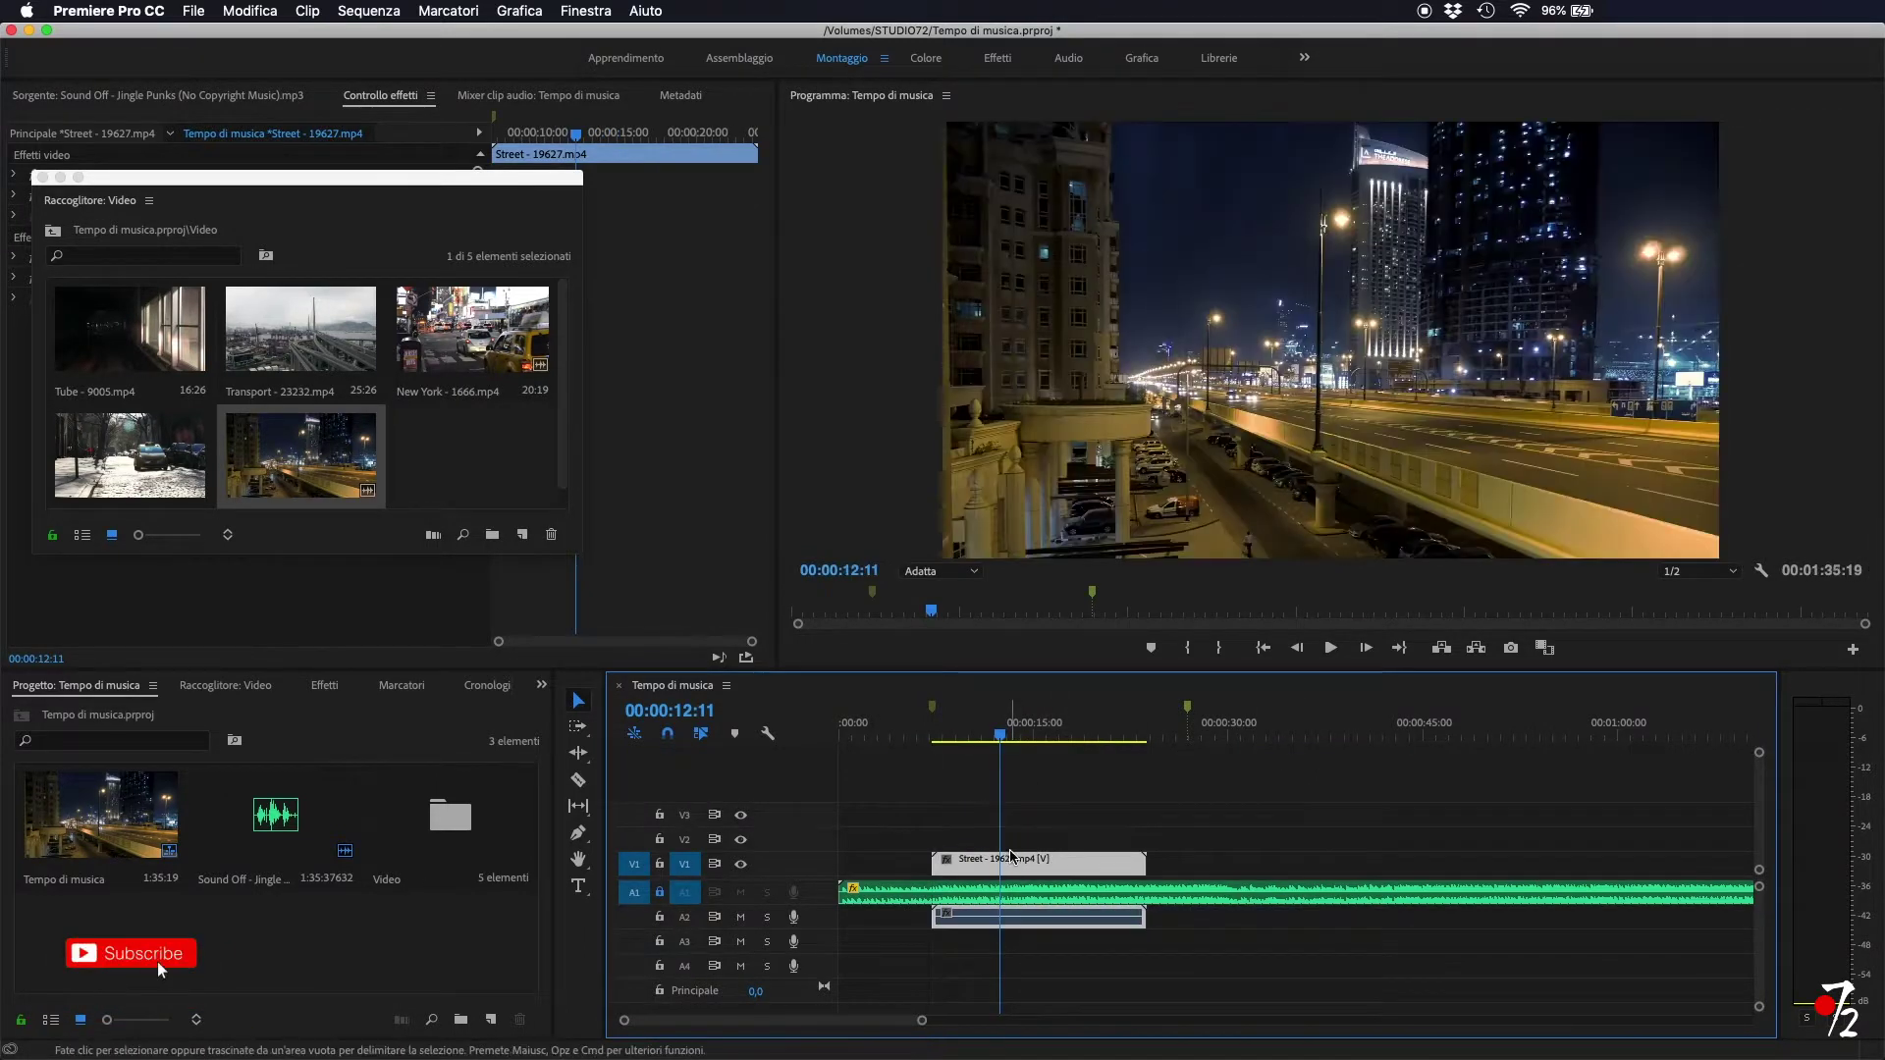
key(cmd+z)
key(cmd+z)
key(cmd+z)
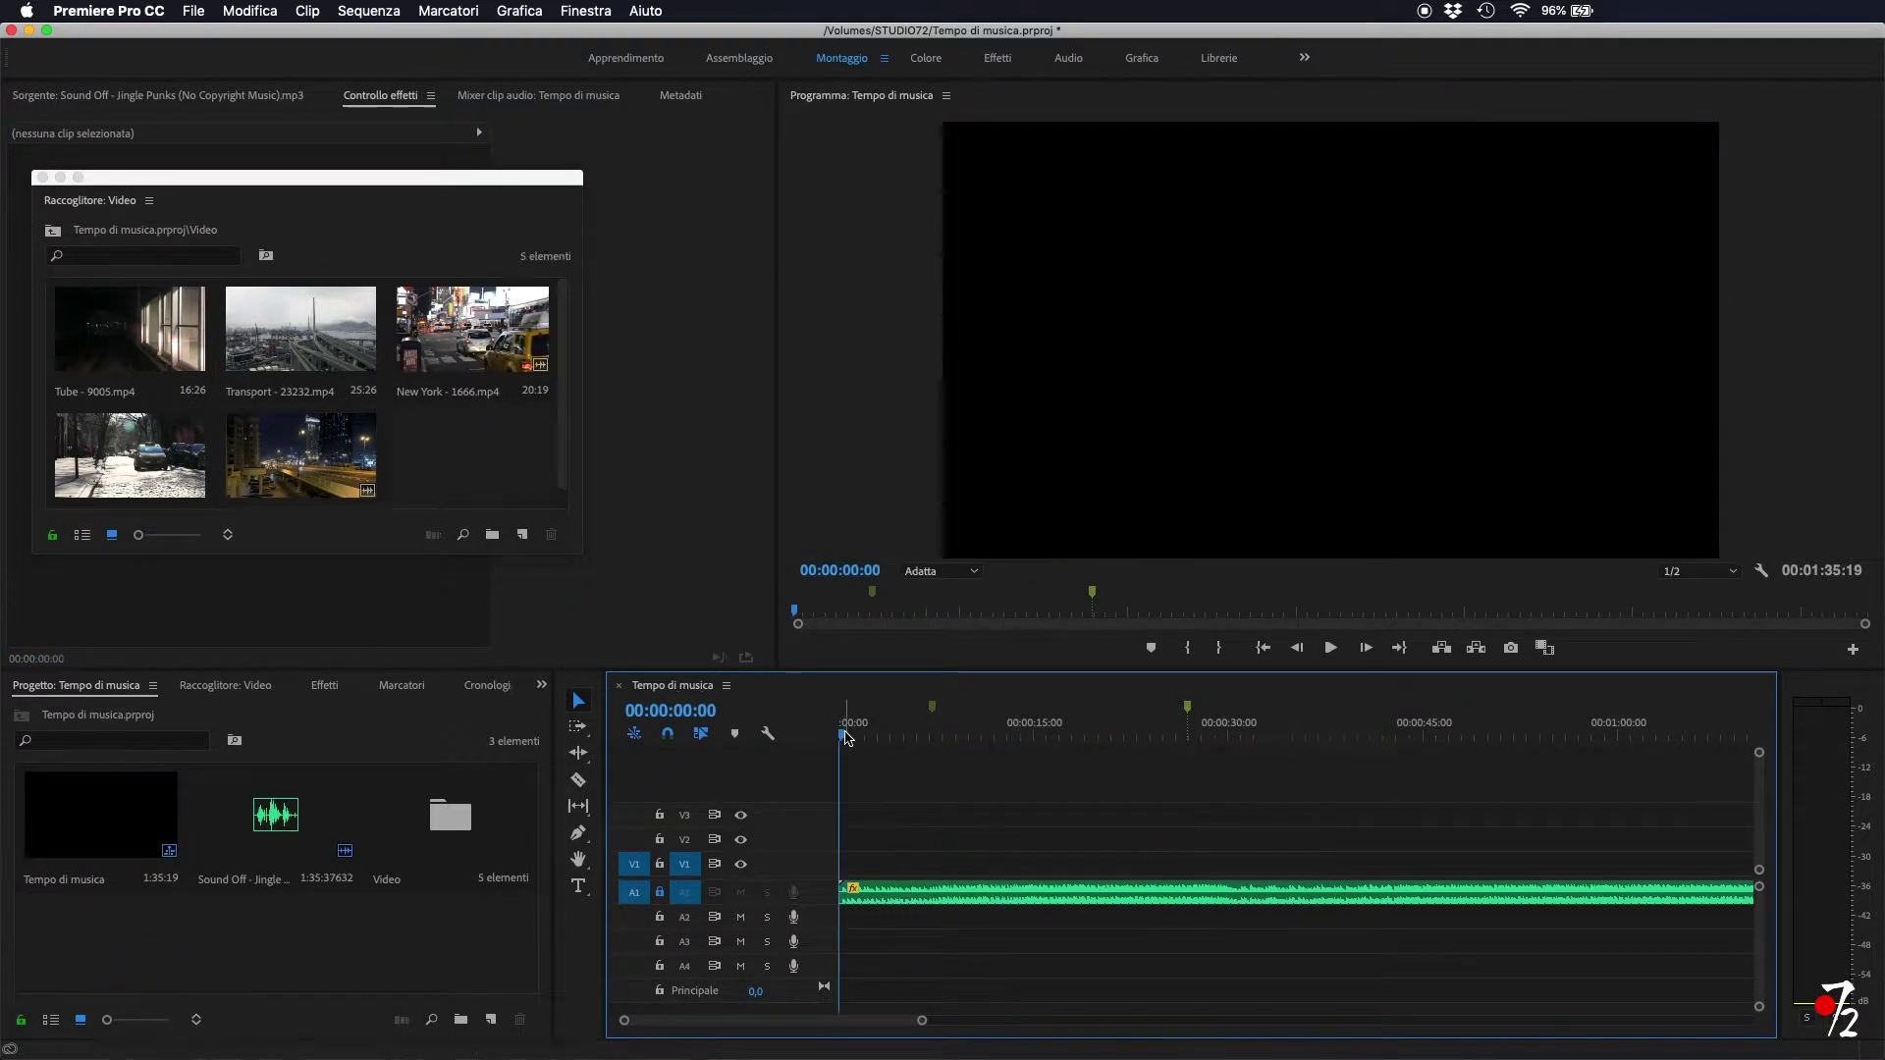
- Play the music from the start and add a marker on a beat
click(927, 744)
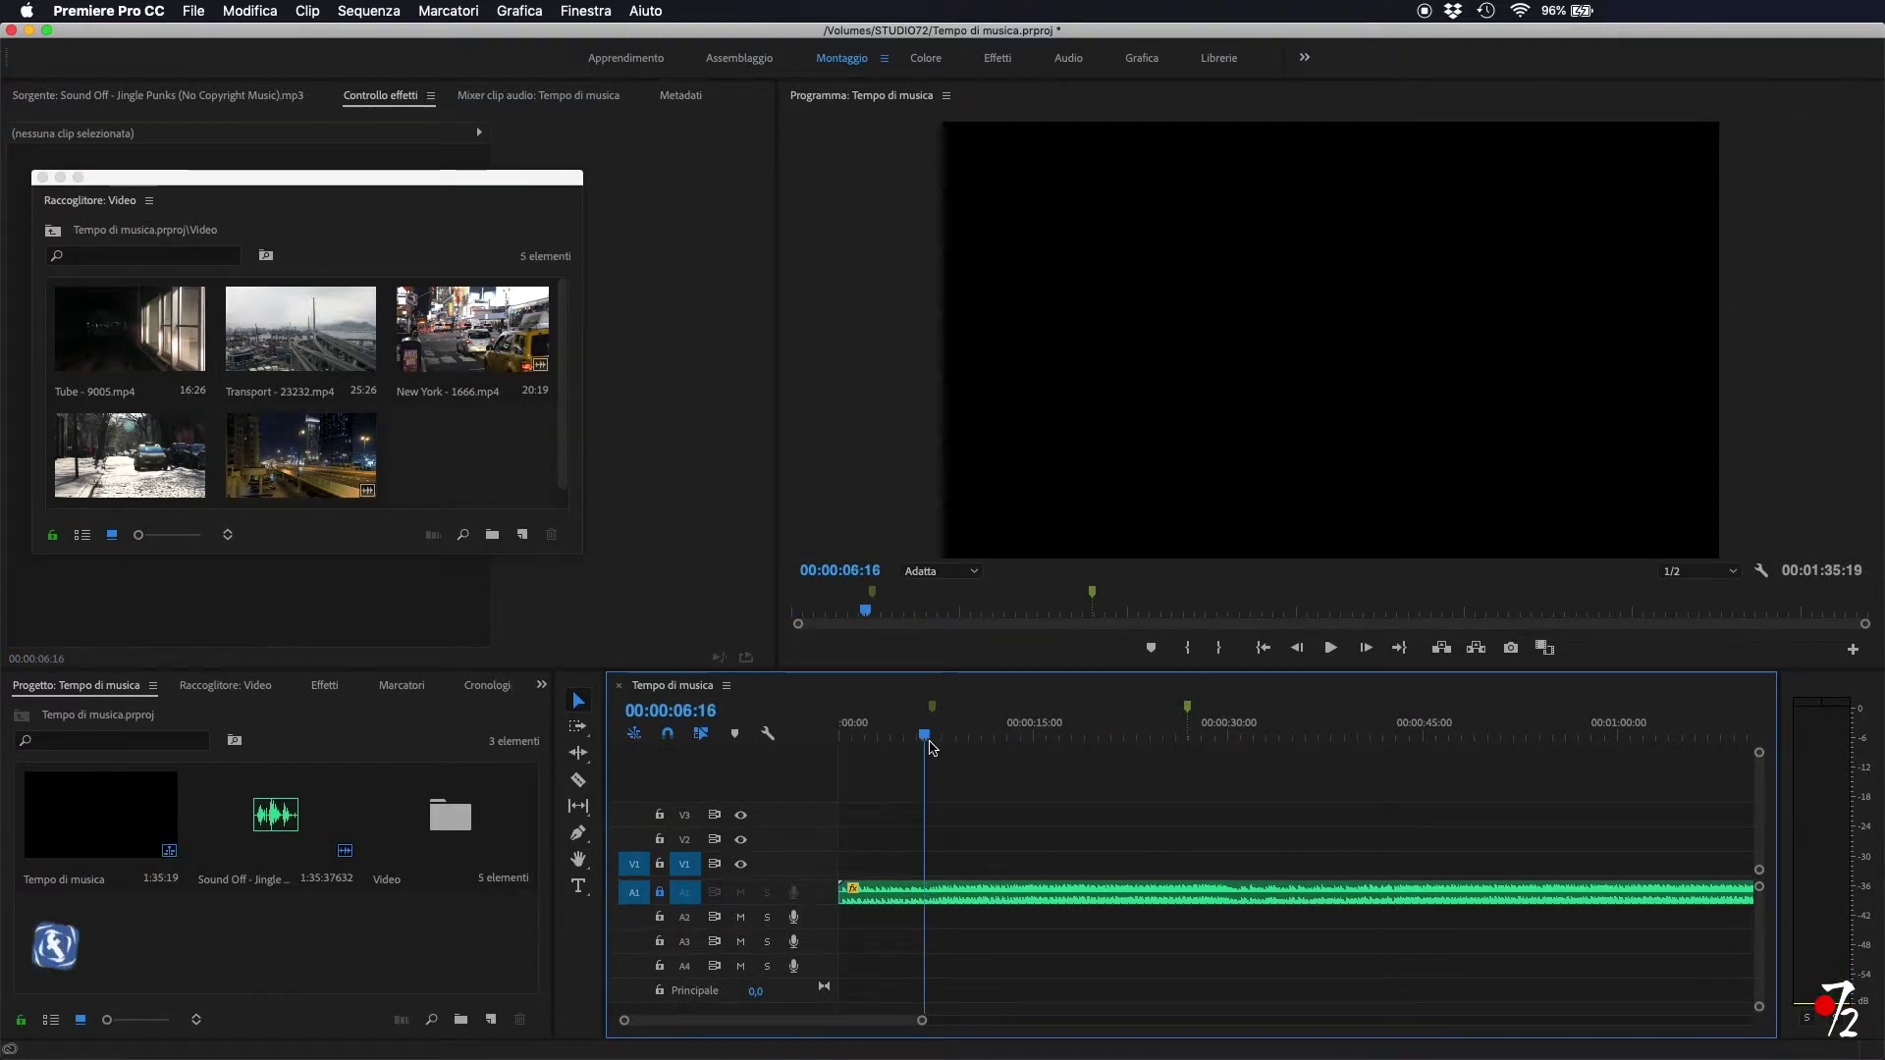
mouse_move(882, 738)
mouse_down()
mouse_move(812, 732)
mouse_move(873, 736)
mouse_up()
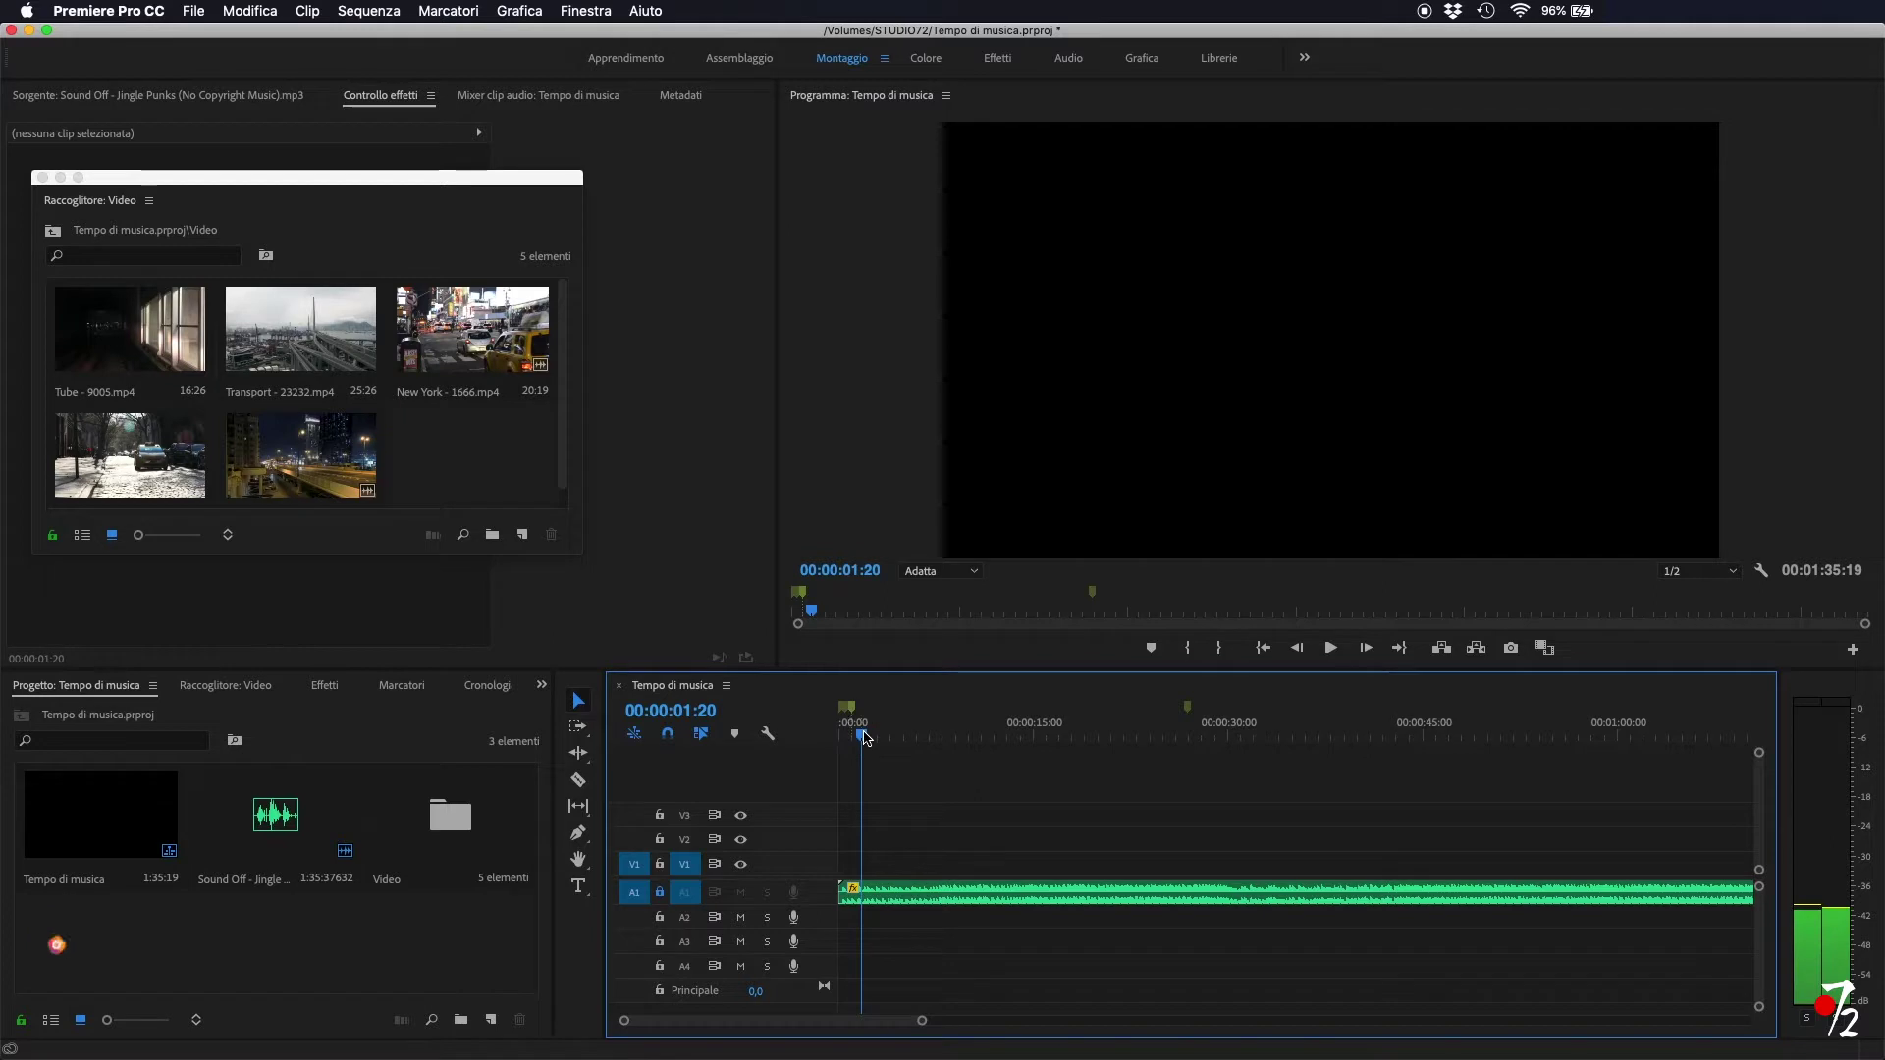
key(m)
key(m)
- Delete the 00:00:26:21 marker from the ruler and return the playhead to the start
click(1189, 717)
right_click(1189, 716)
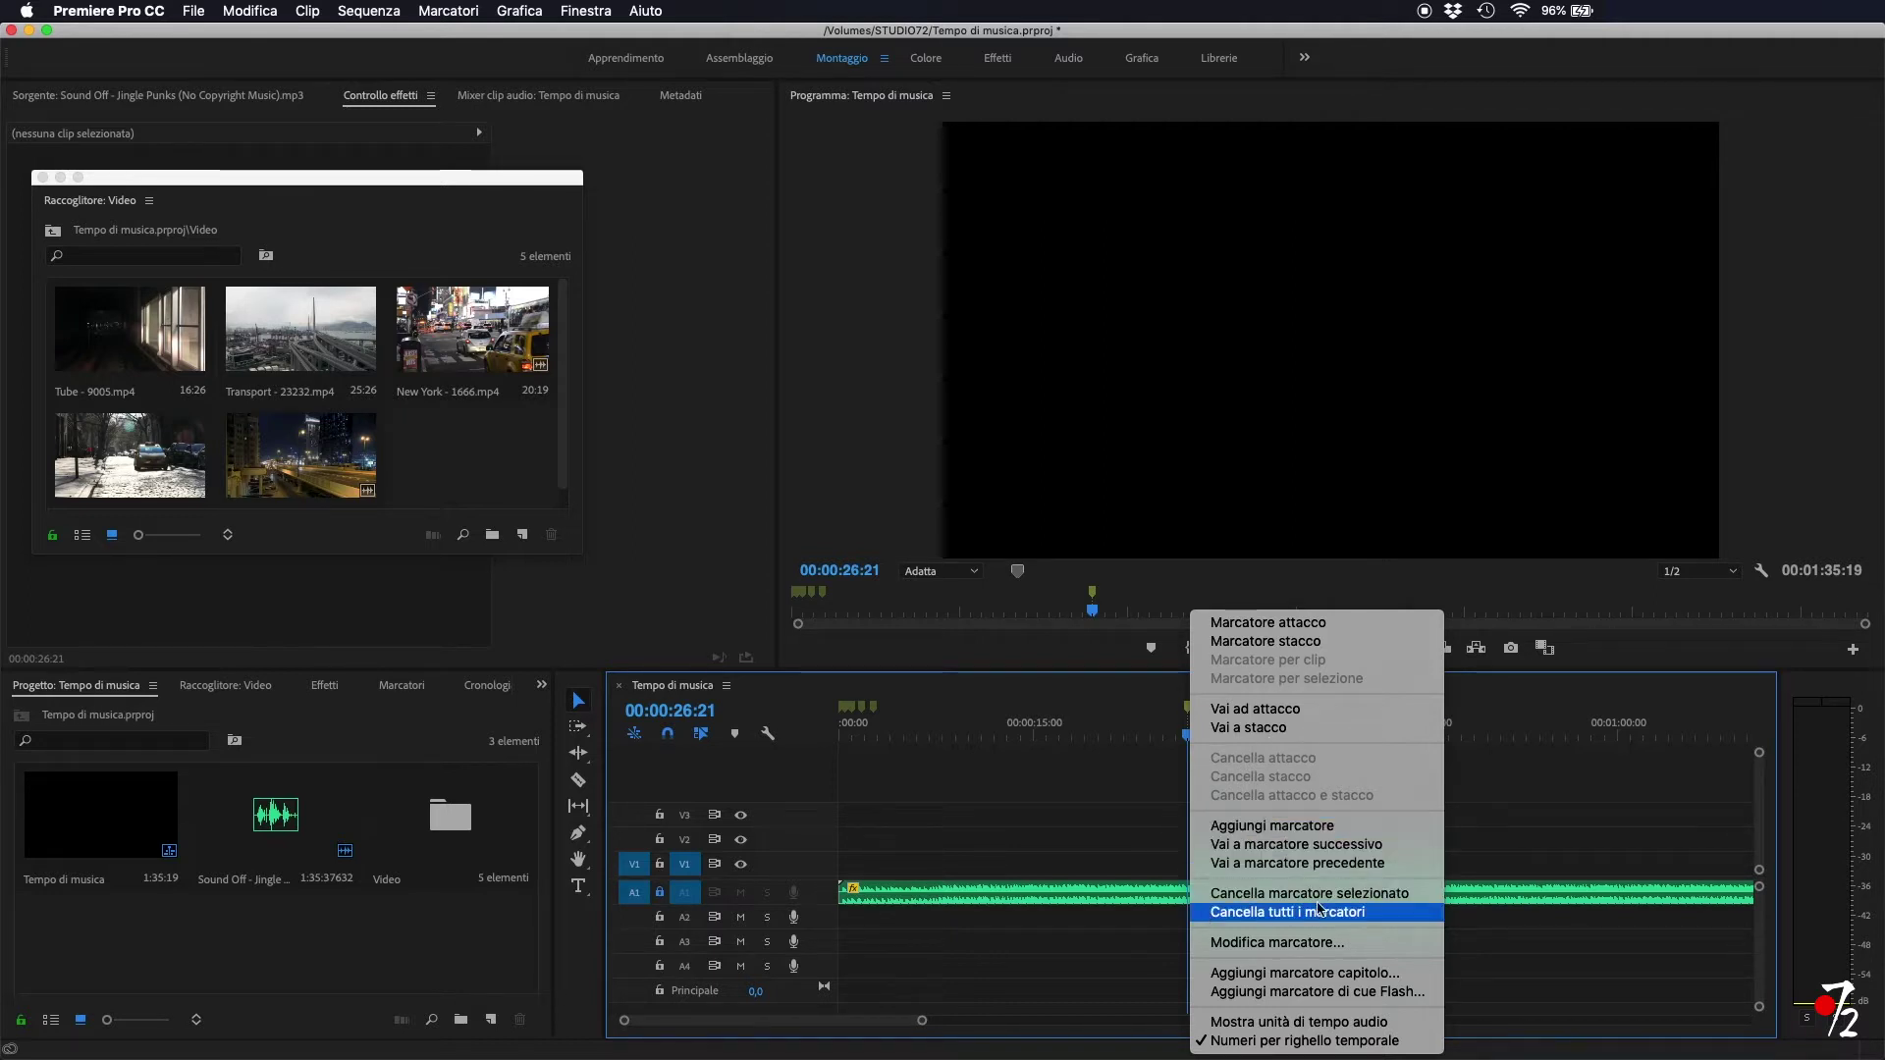
click(1080, 701)
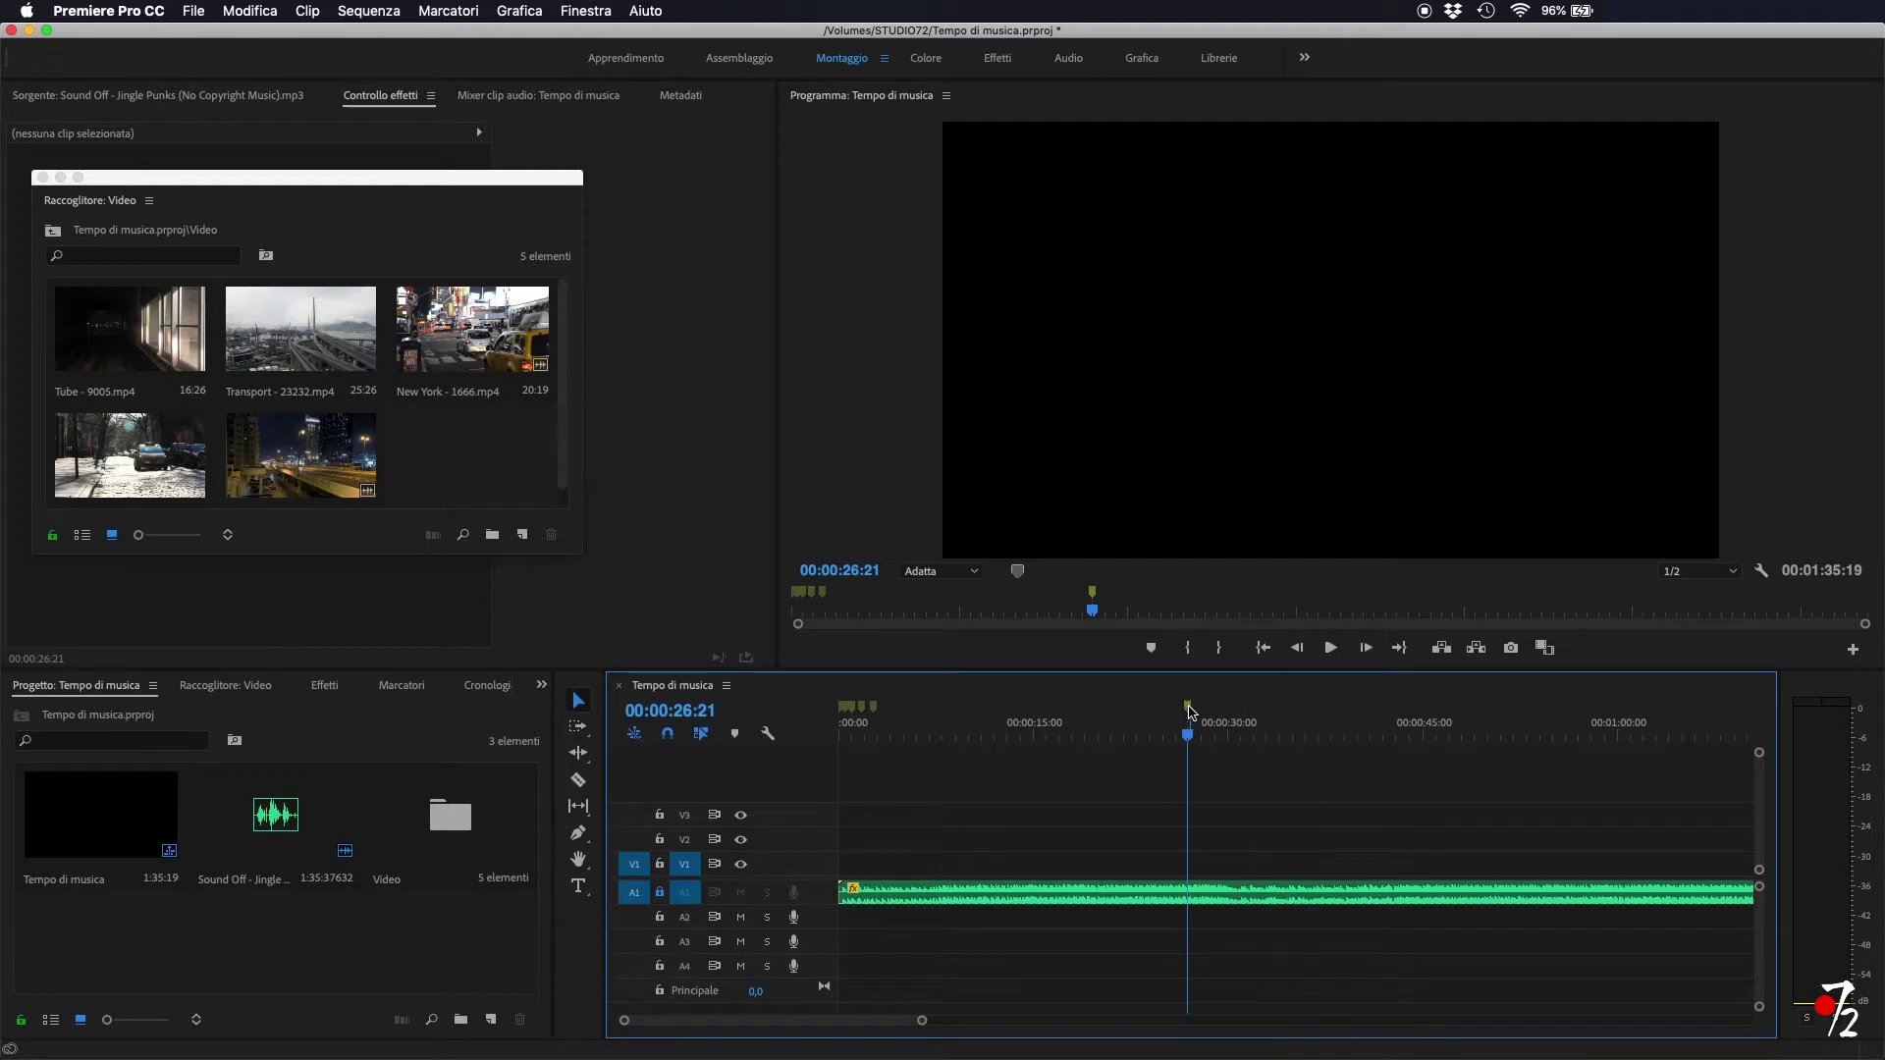
right_click(1186, 709)
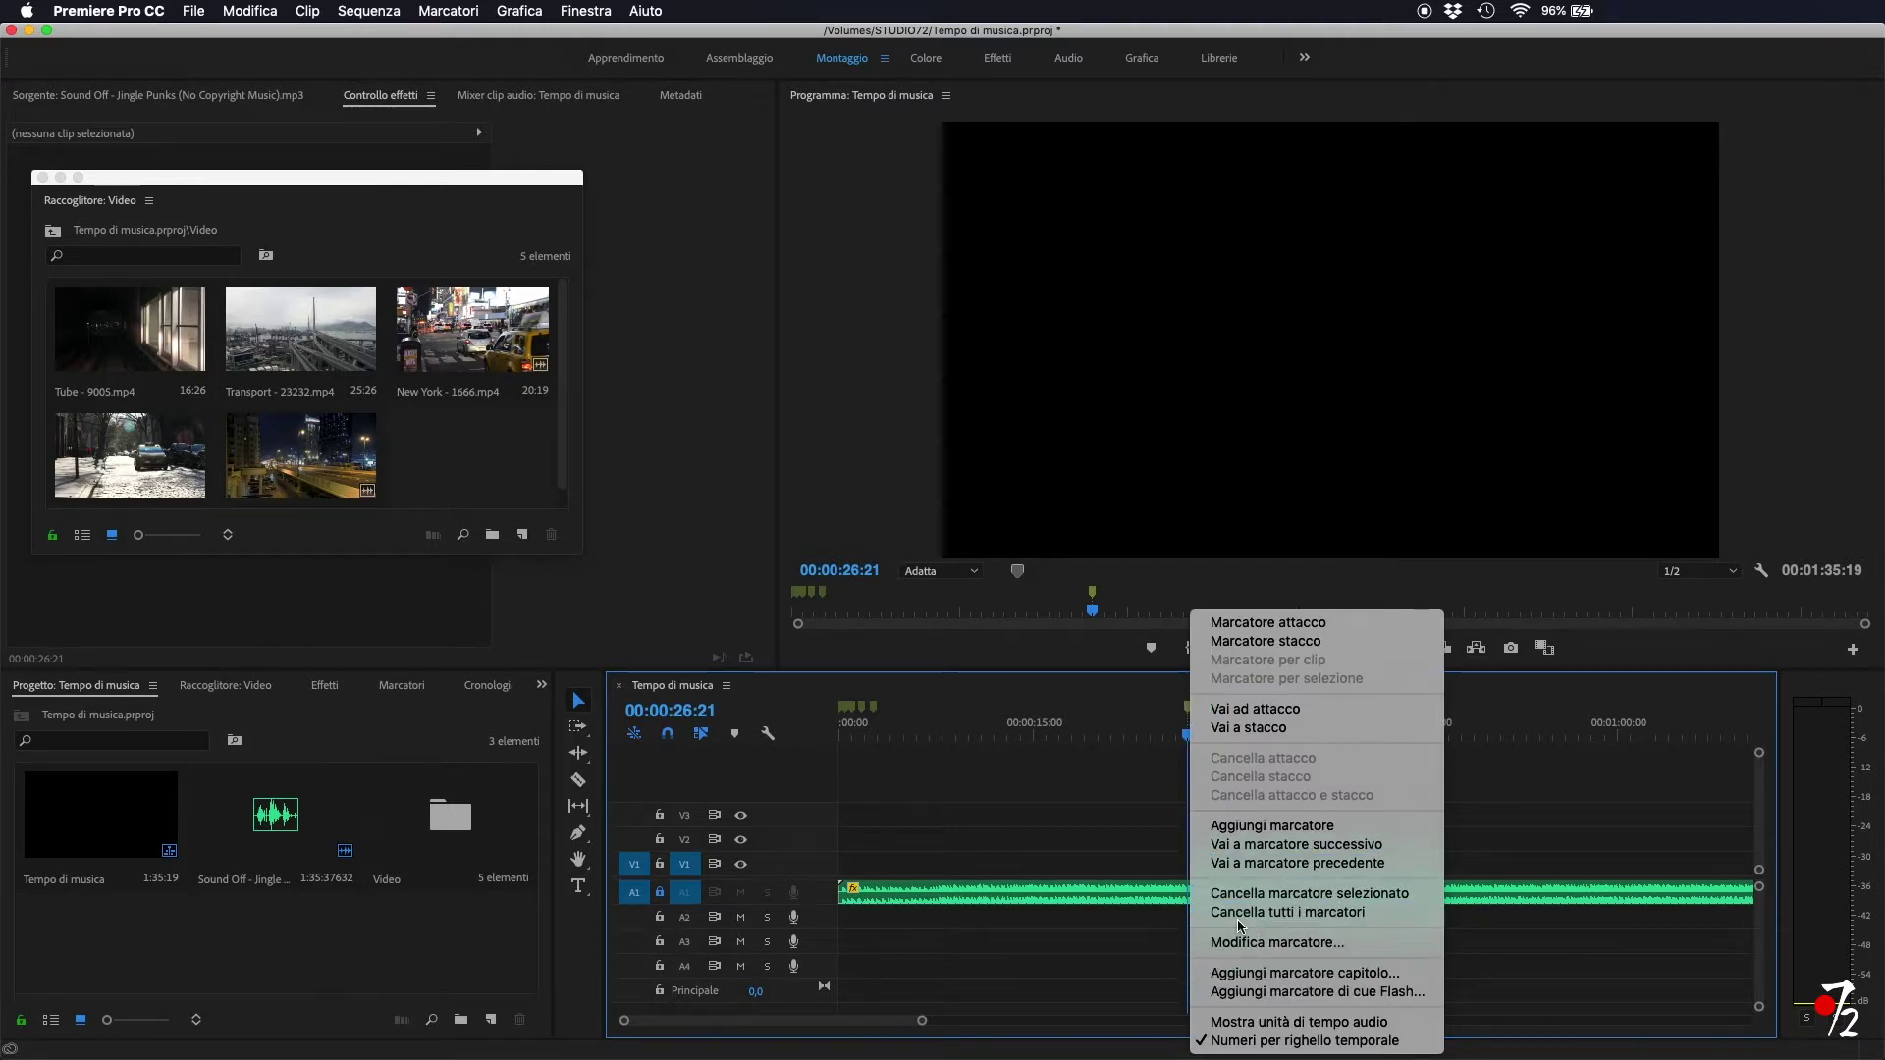
click(1311, 893)
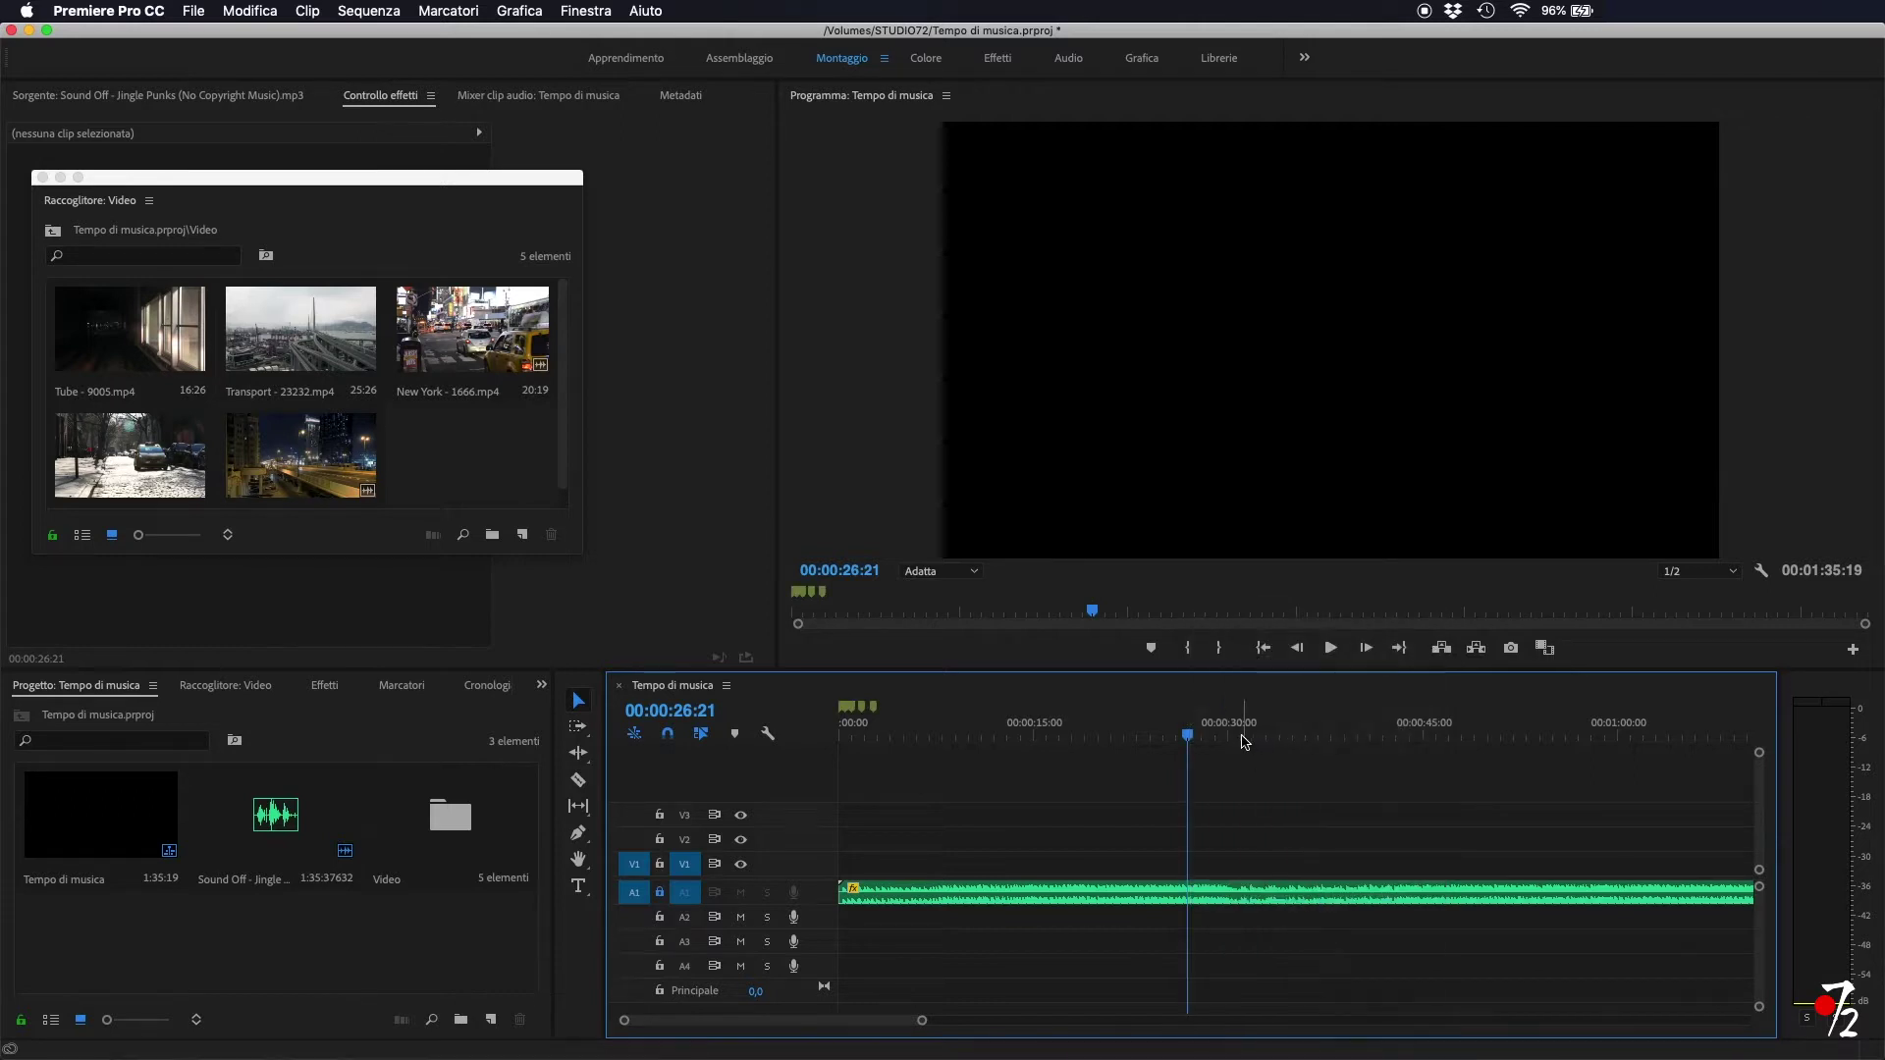
key(space)
key(Home)
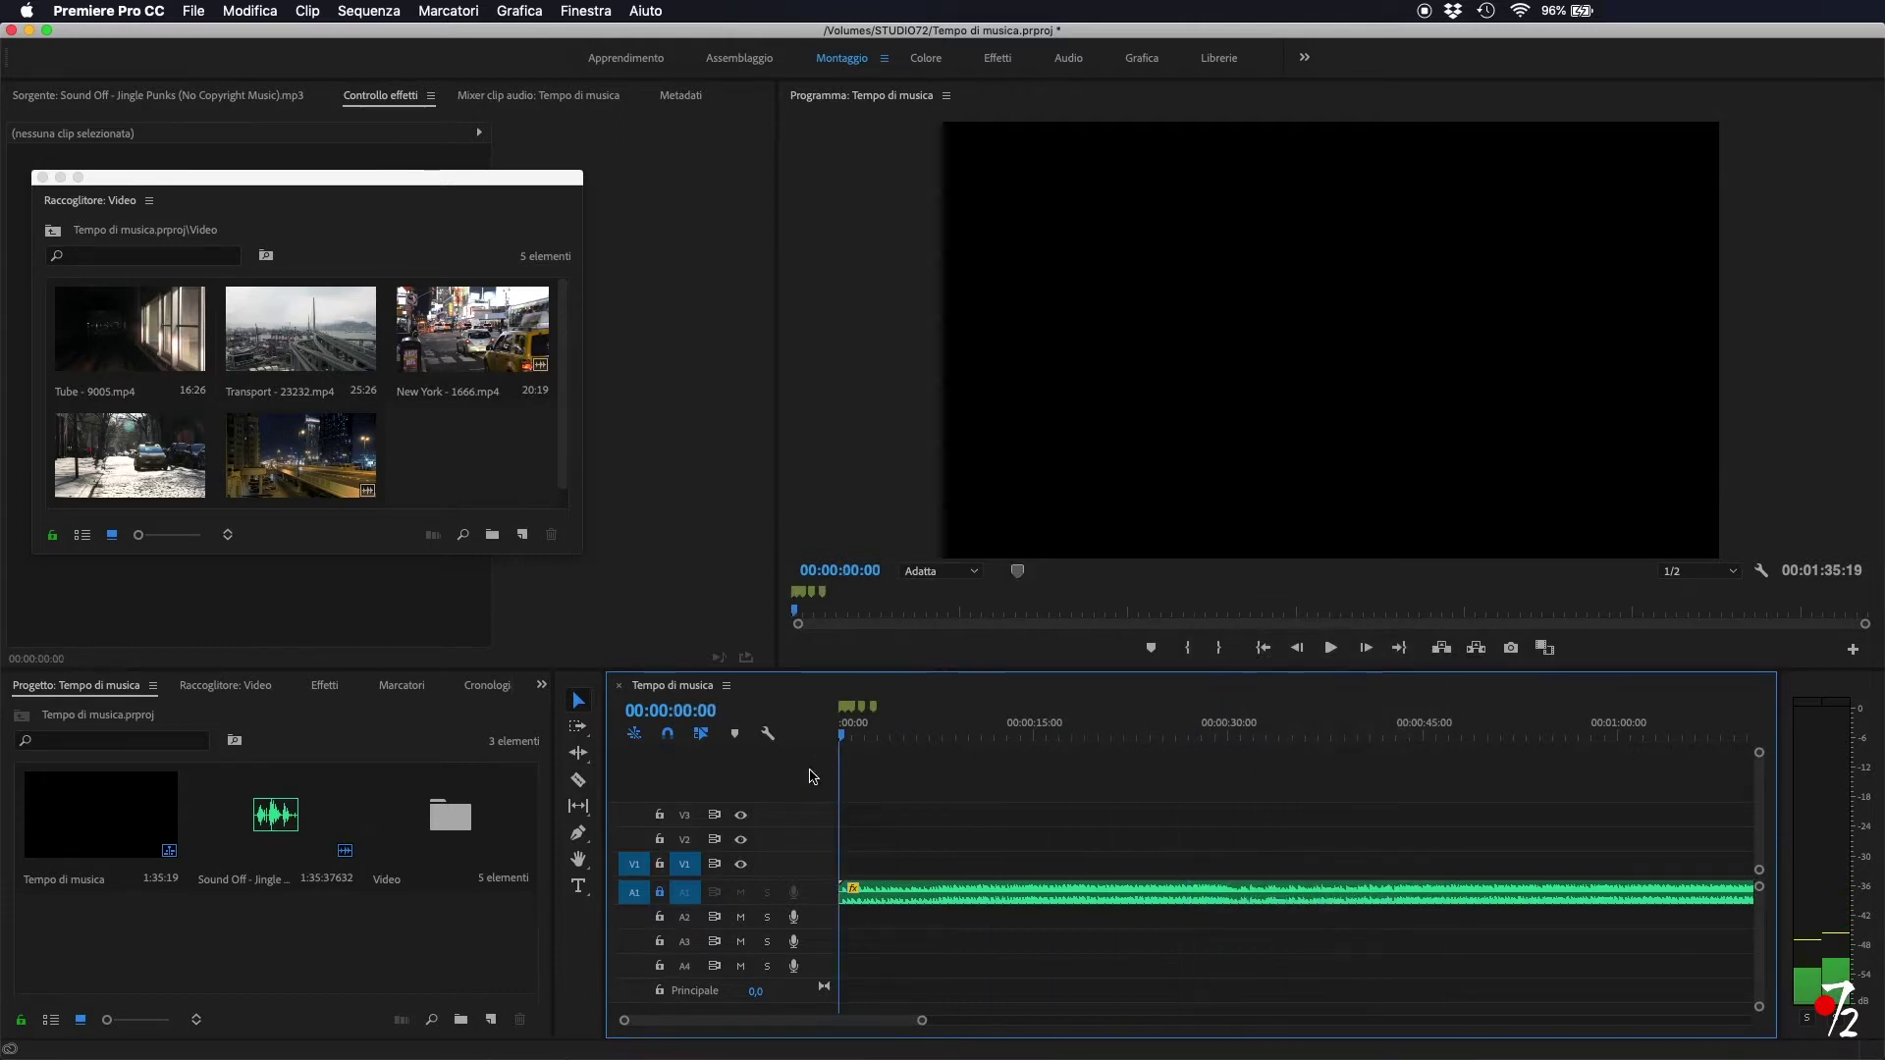
- Select all five Video bin clips and automate them to V1 at the unnumbered markers
drag(931, 1018, 753, 1020)
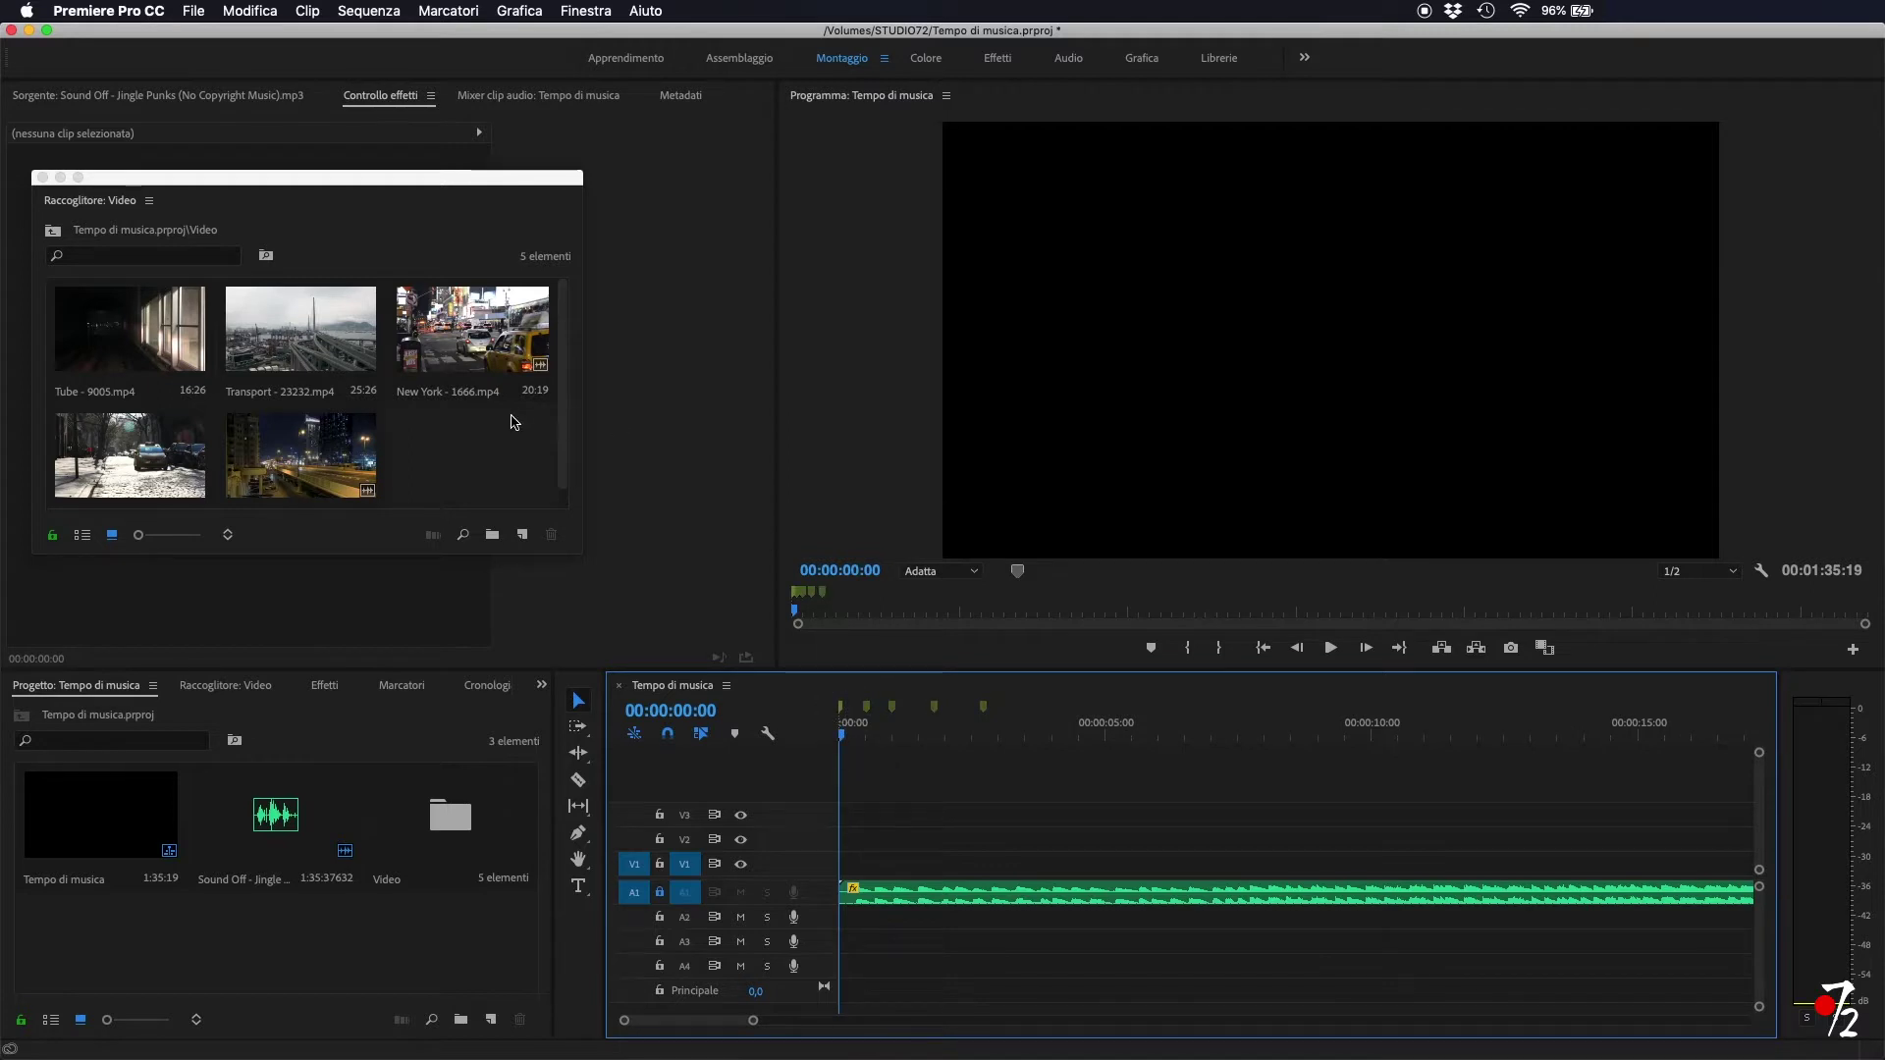
drag(514, 461, 124, 345)
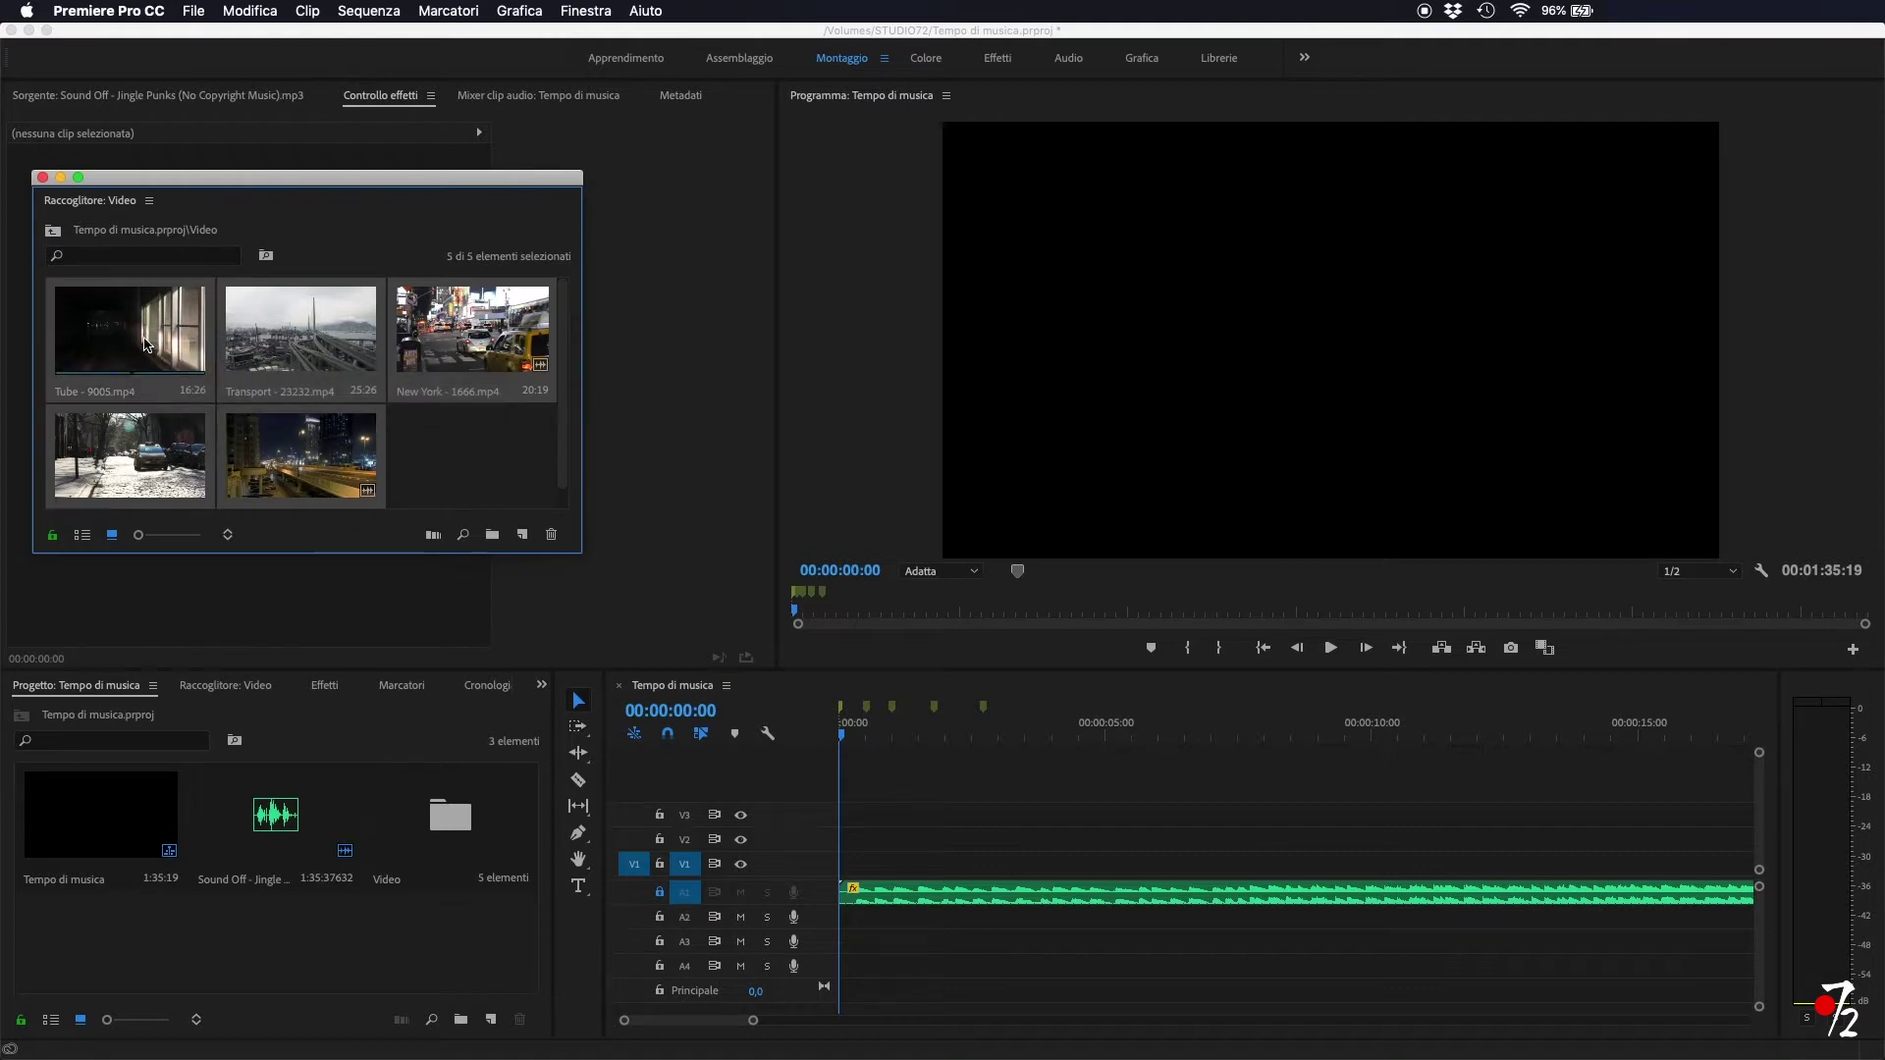
click(433, 535)
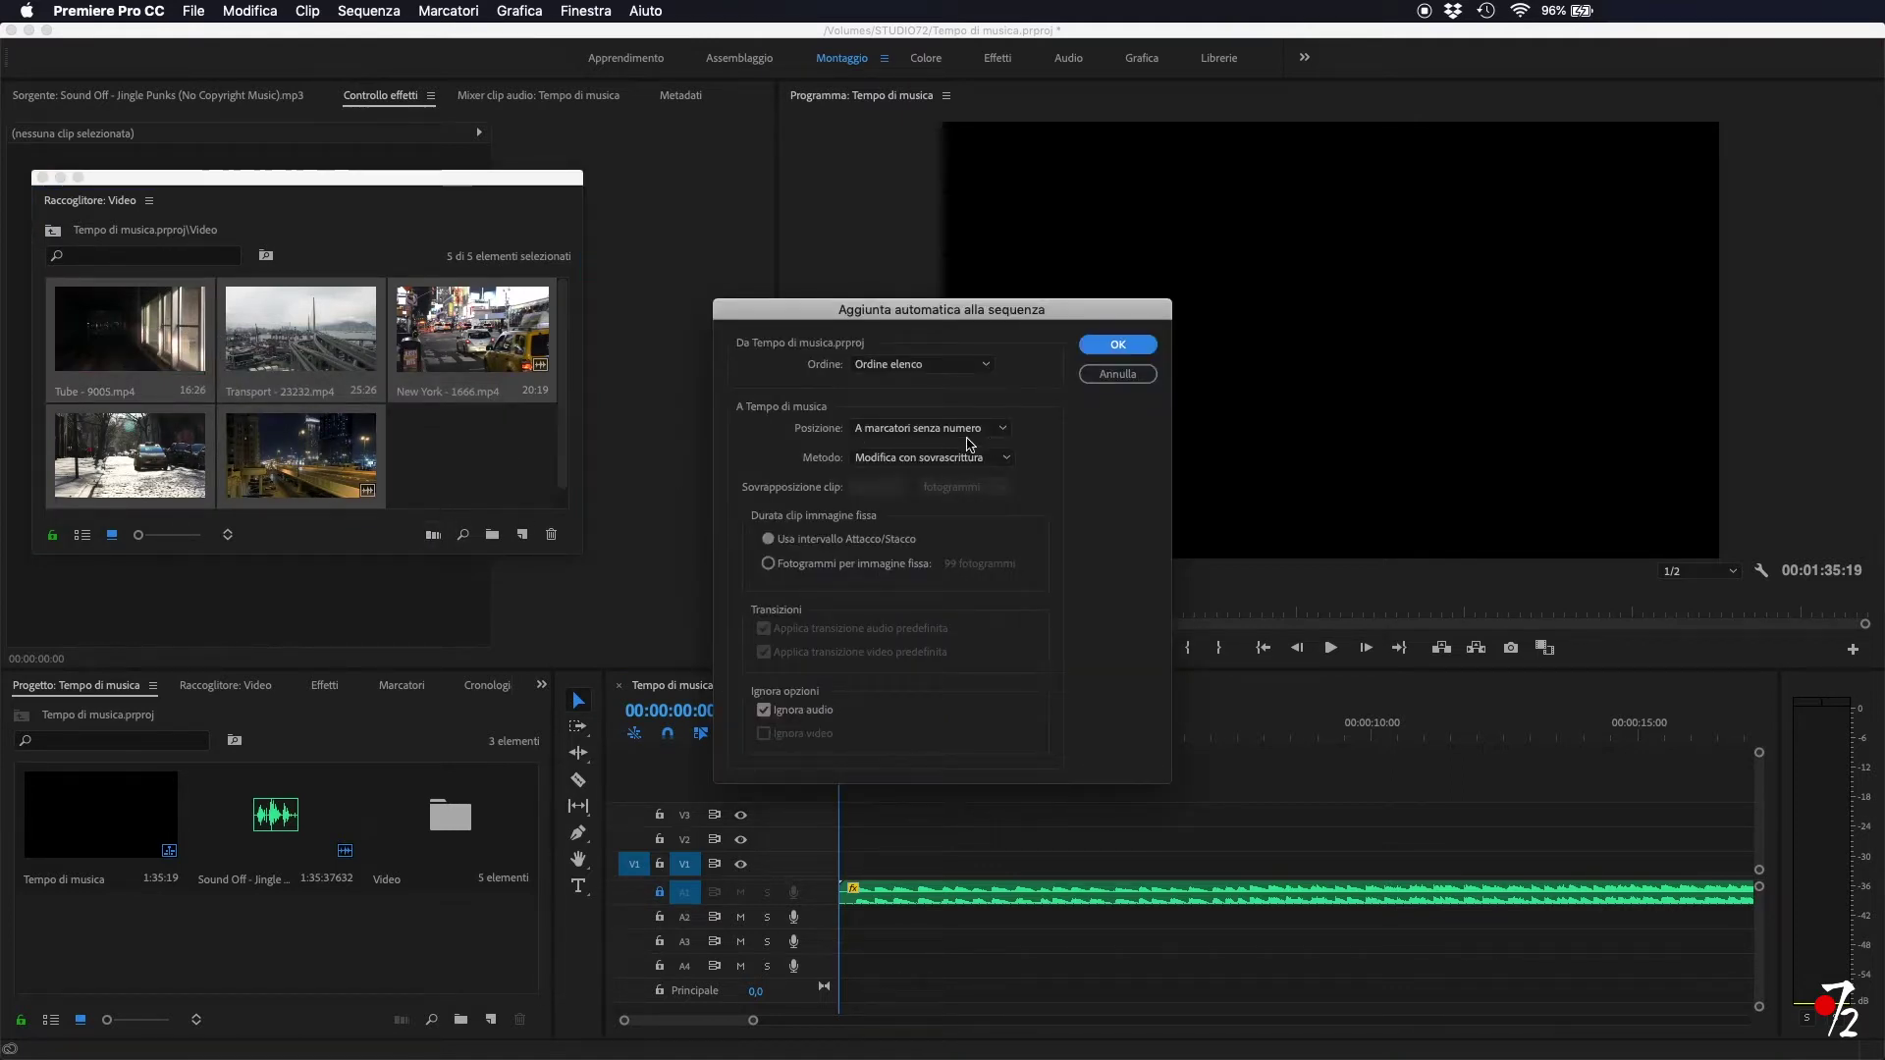
click(1119, 347)
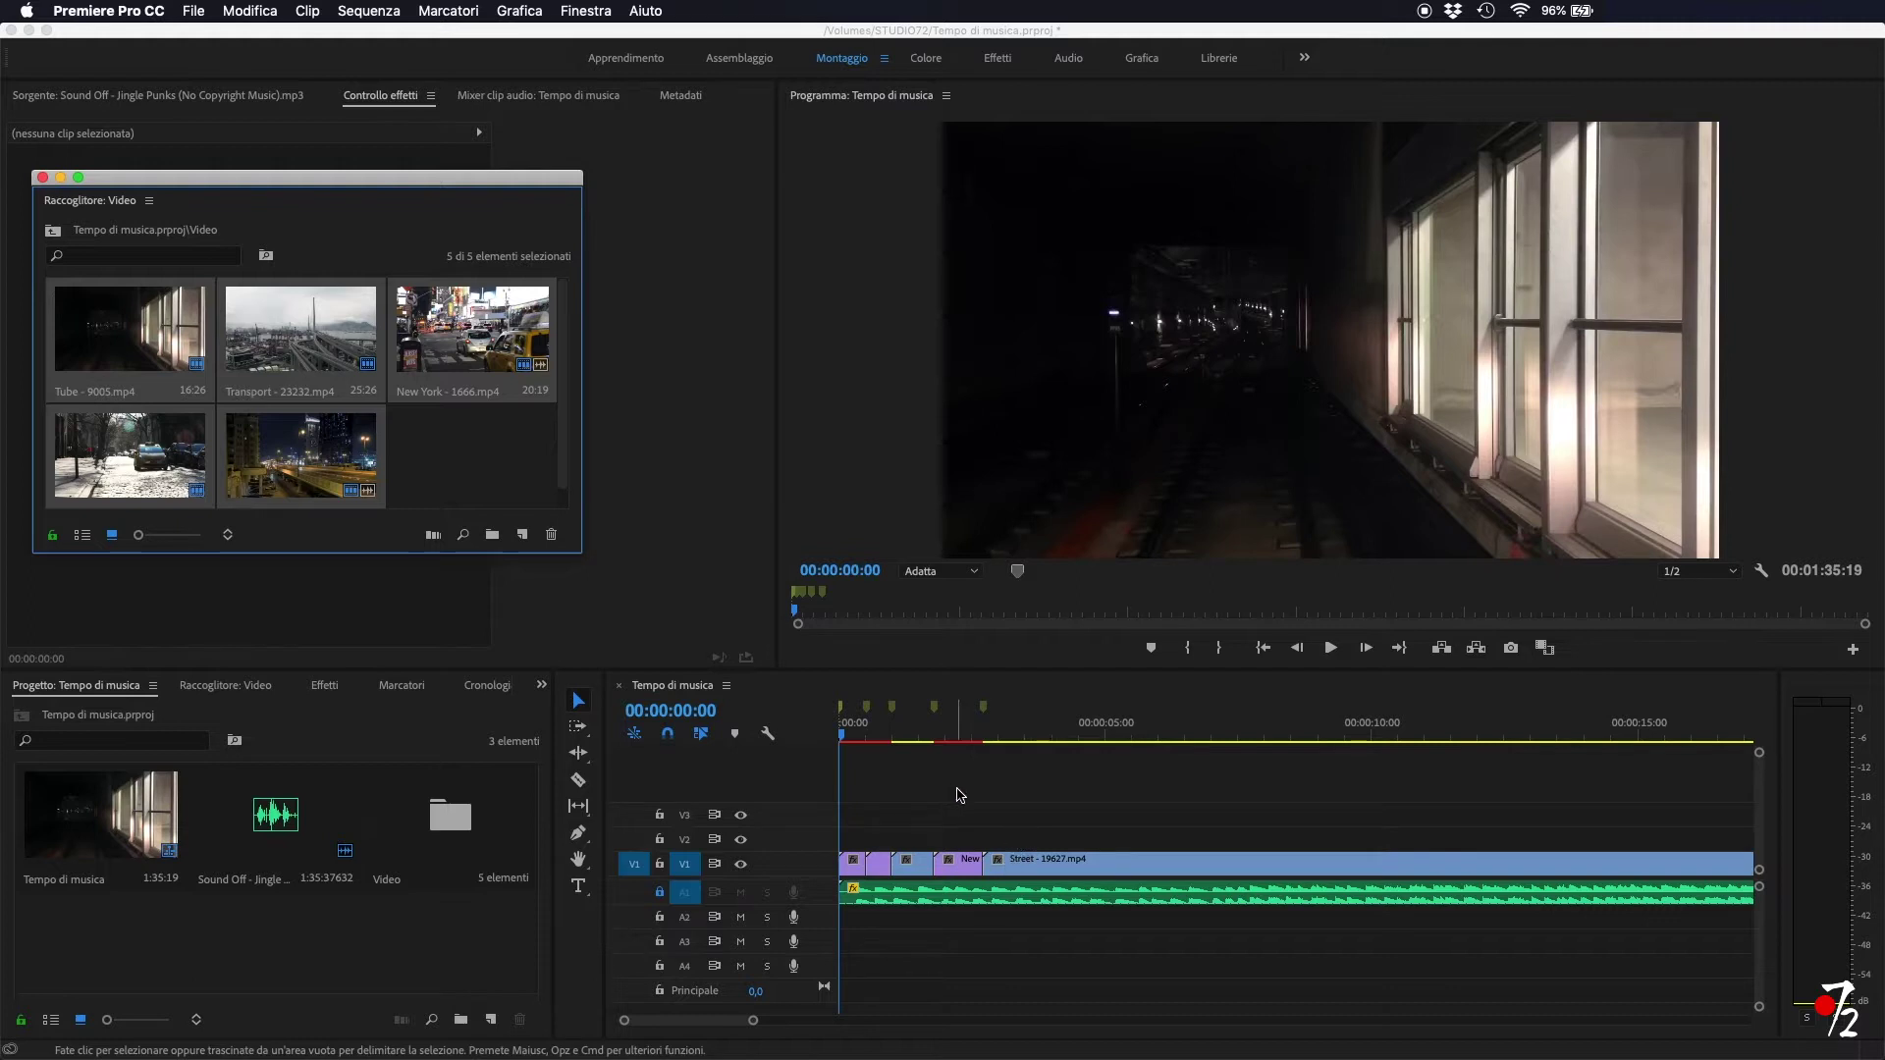
- Play the new sequence and slip the street clip on V1 by -8 frames
key(space)
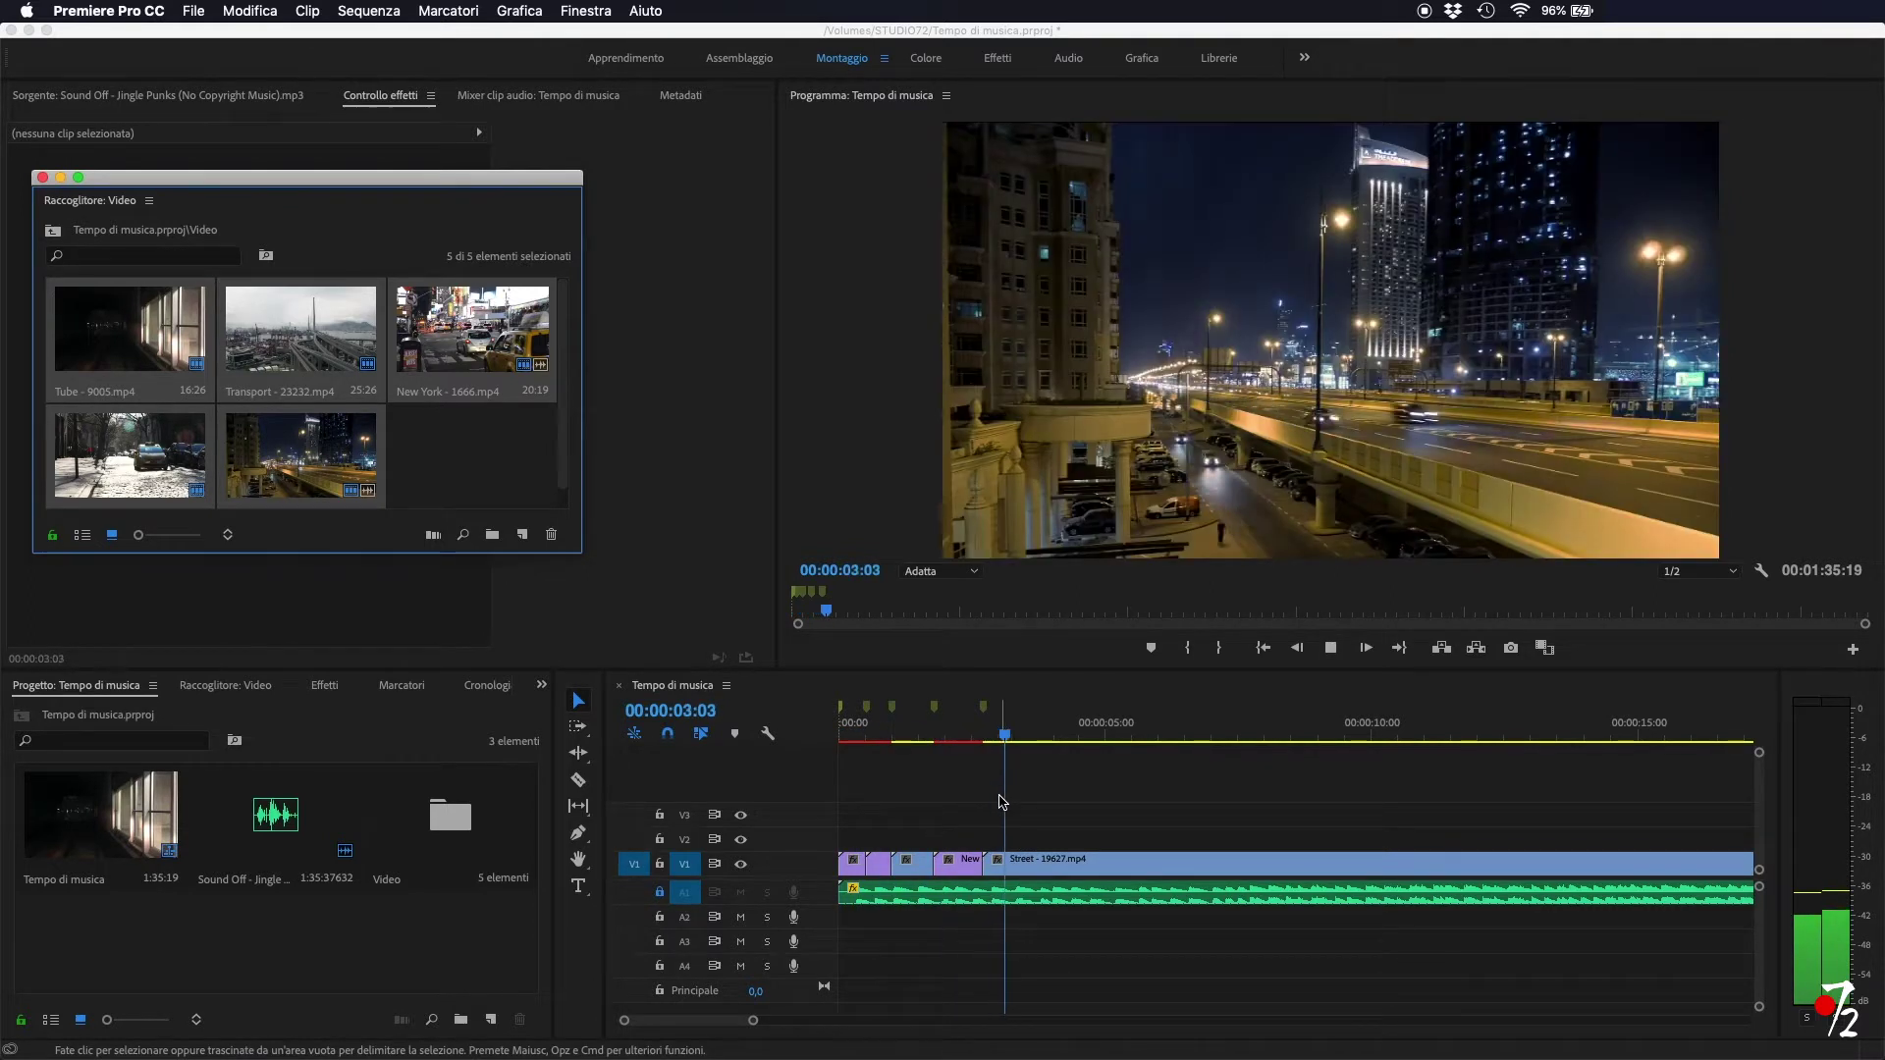
drag(1031, 734, 953, 734)
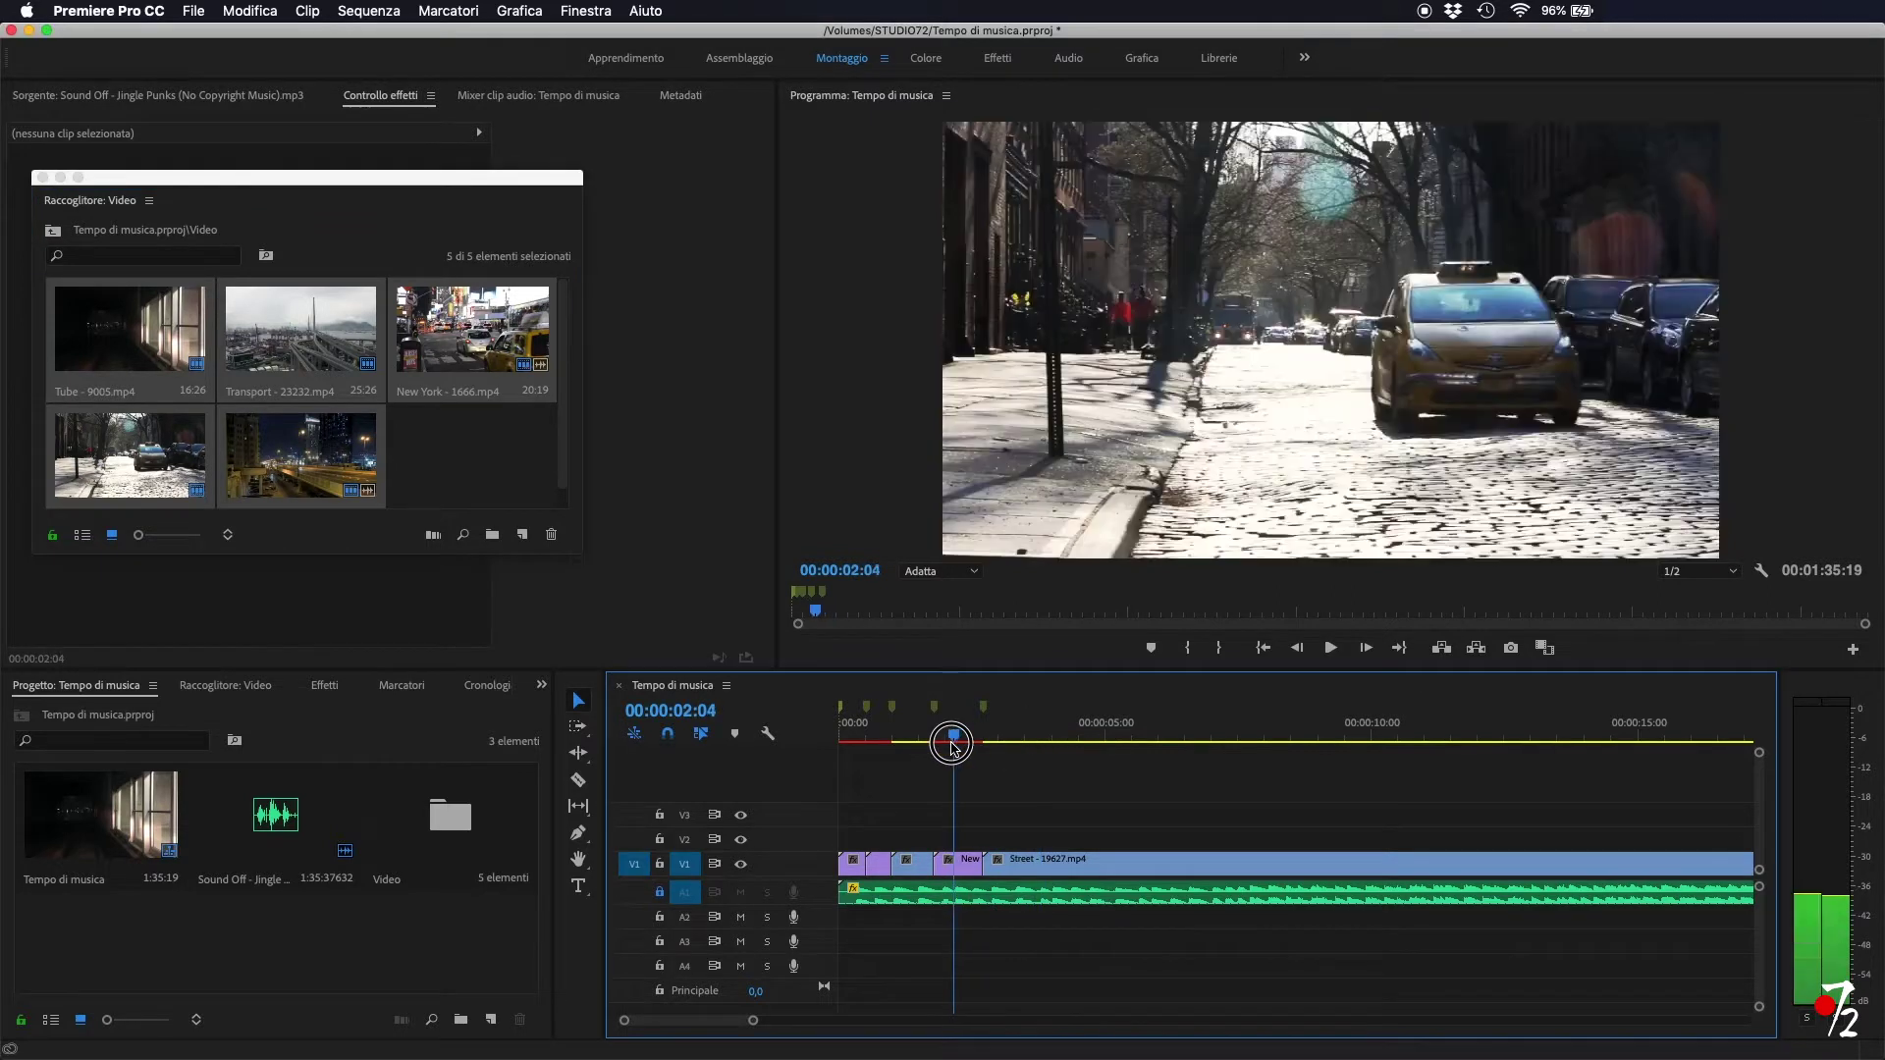
click(578, 807)
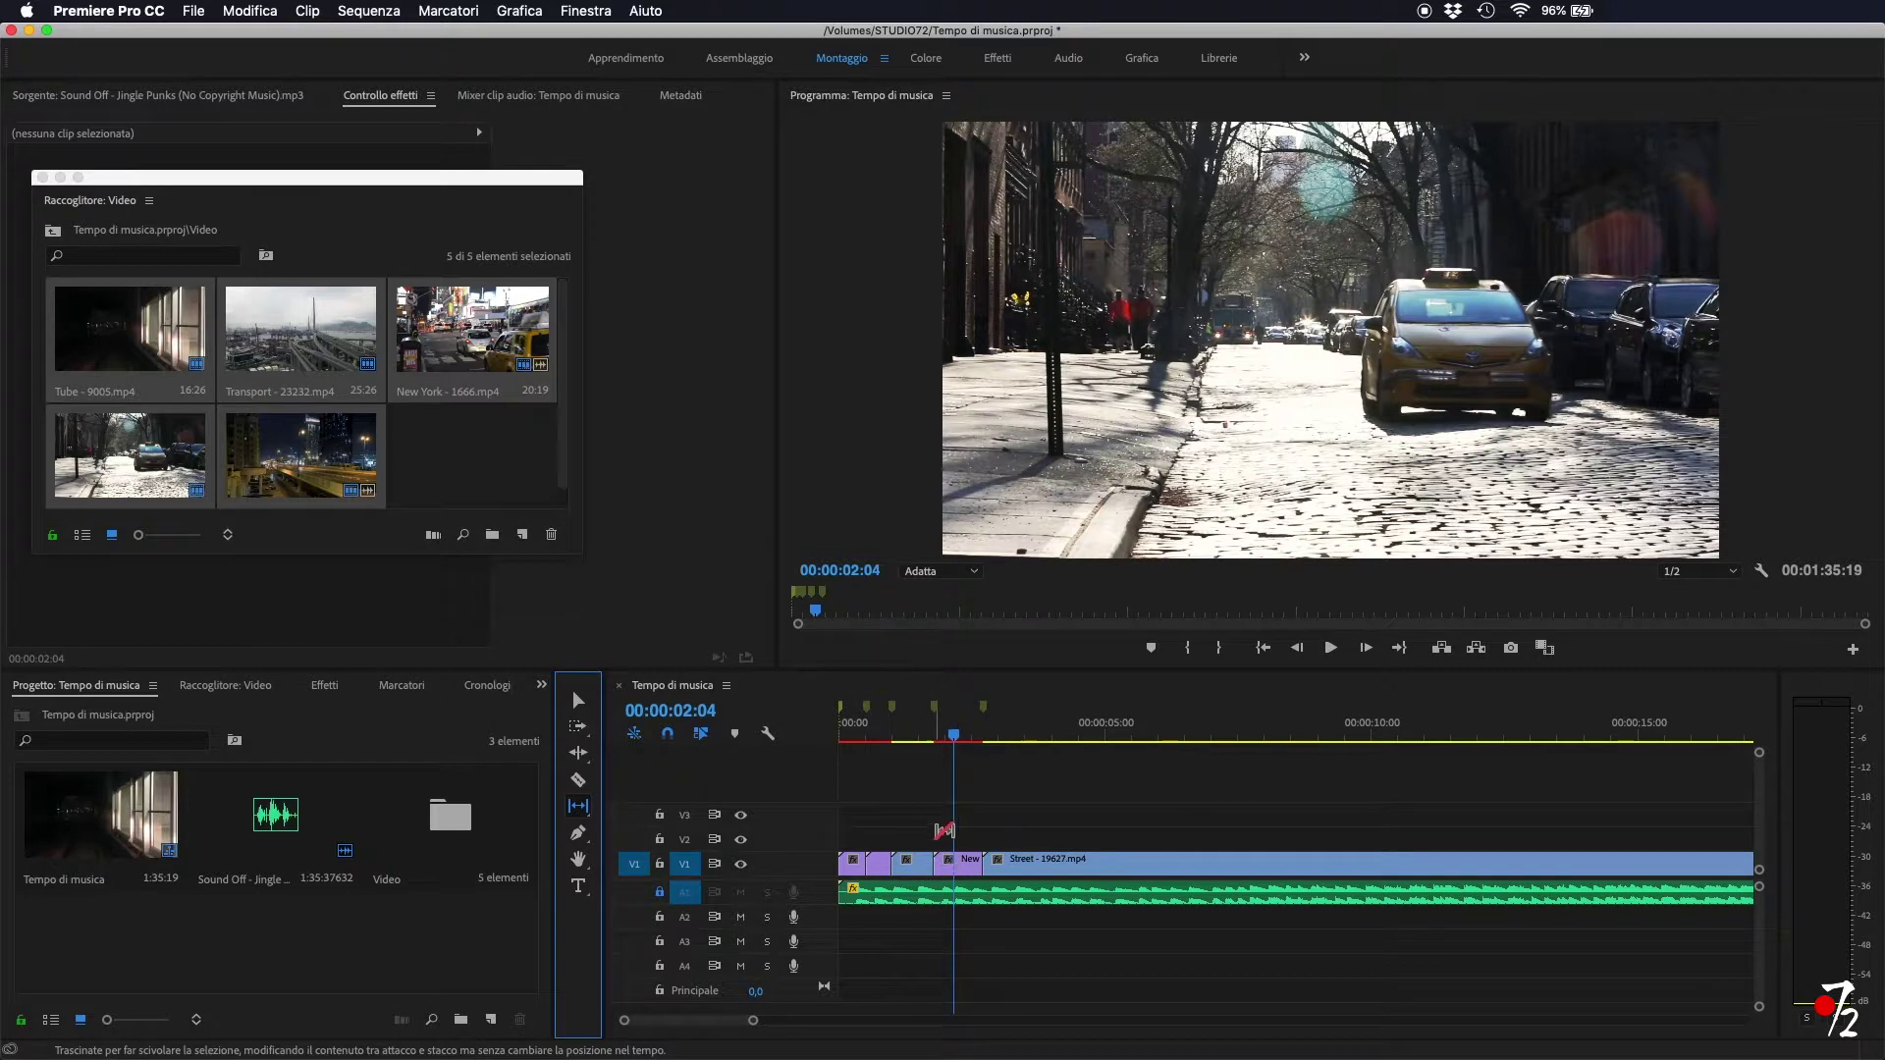
mouse_move(955, 864)
mouse_down()
mouse_move(866, 868)
mouse_move(1060, 871)
mouse_move(697, 862)
mouse_move(771, 859)
mouse_up()
click(950, 738)
- Preview the sequence from about one second and show the effect settings panel
drag(951, 739, 916, 743)
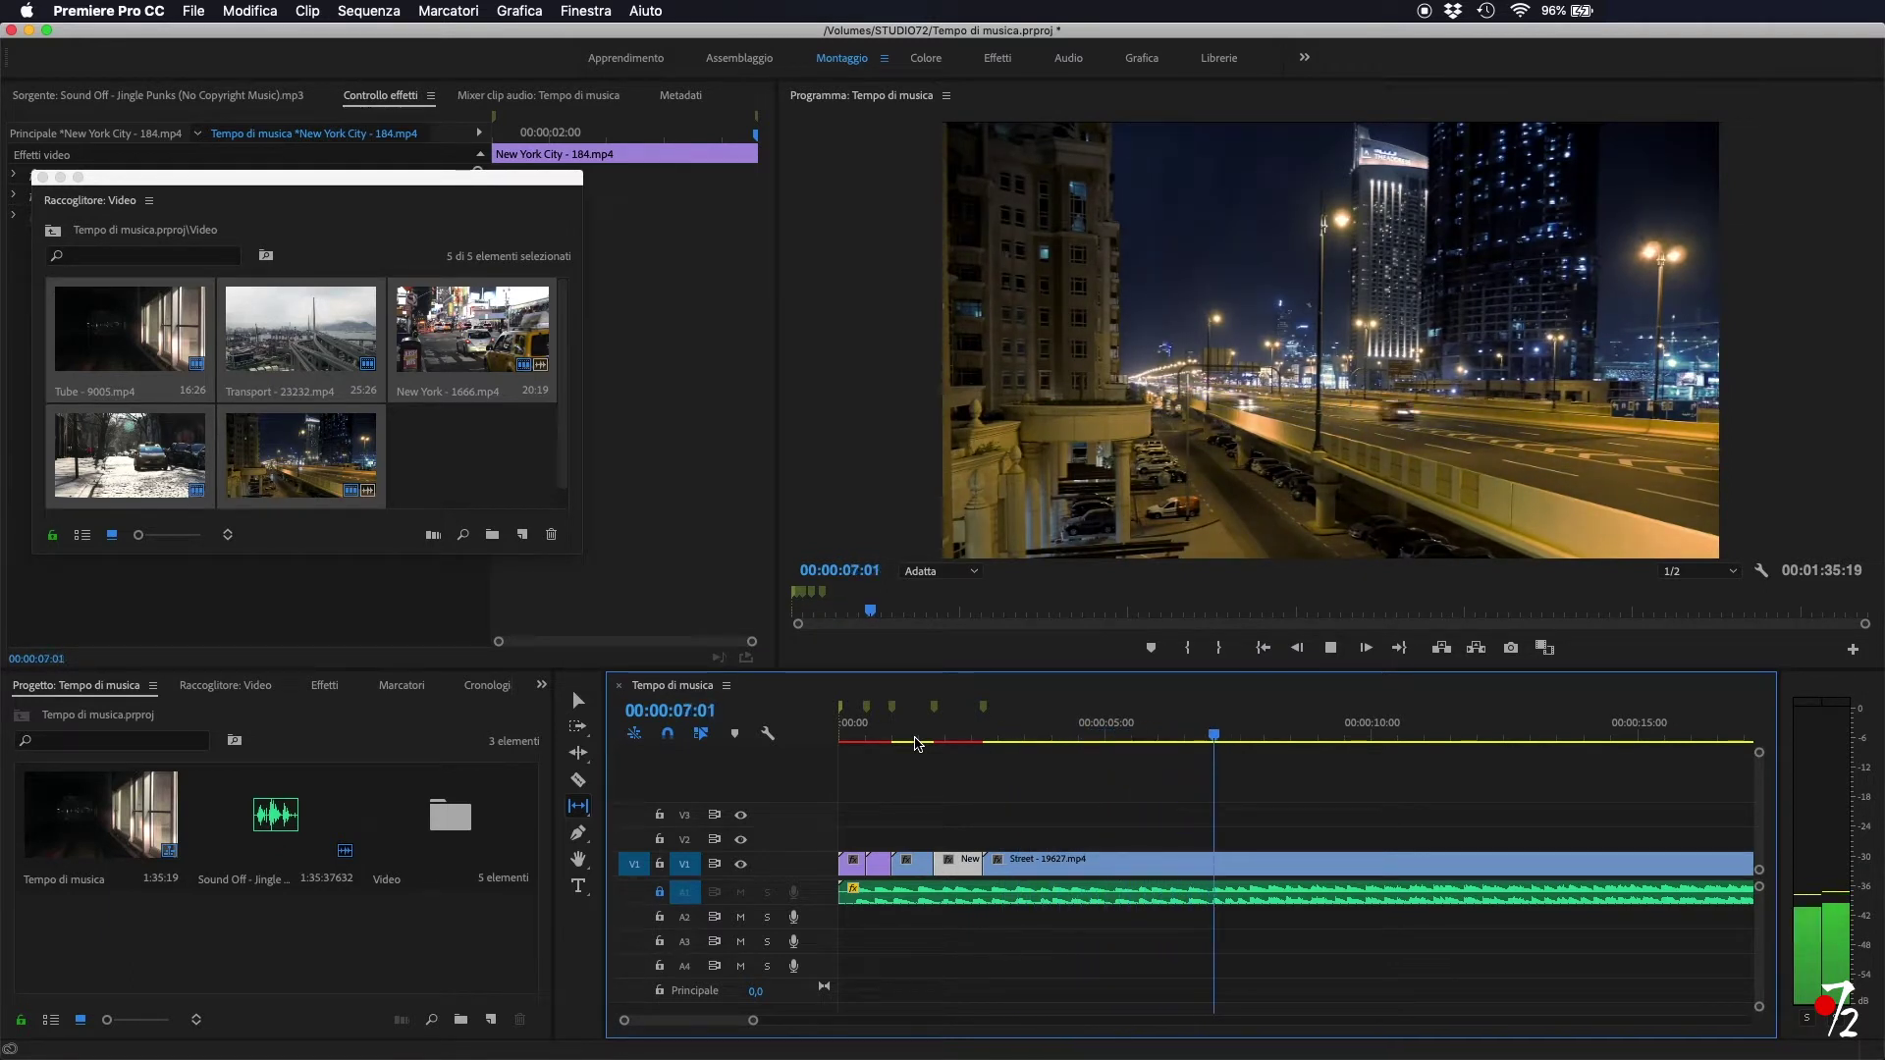
key(space)
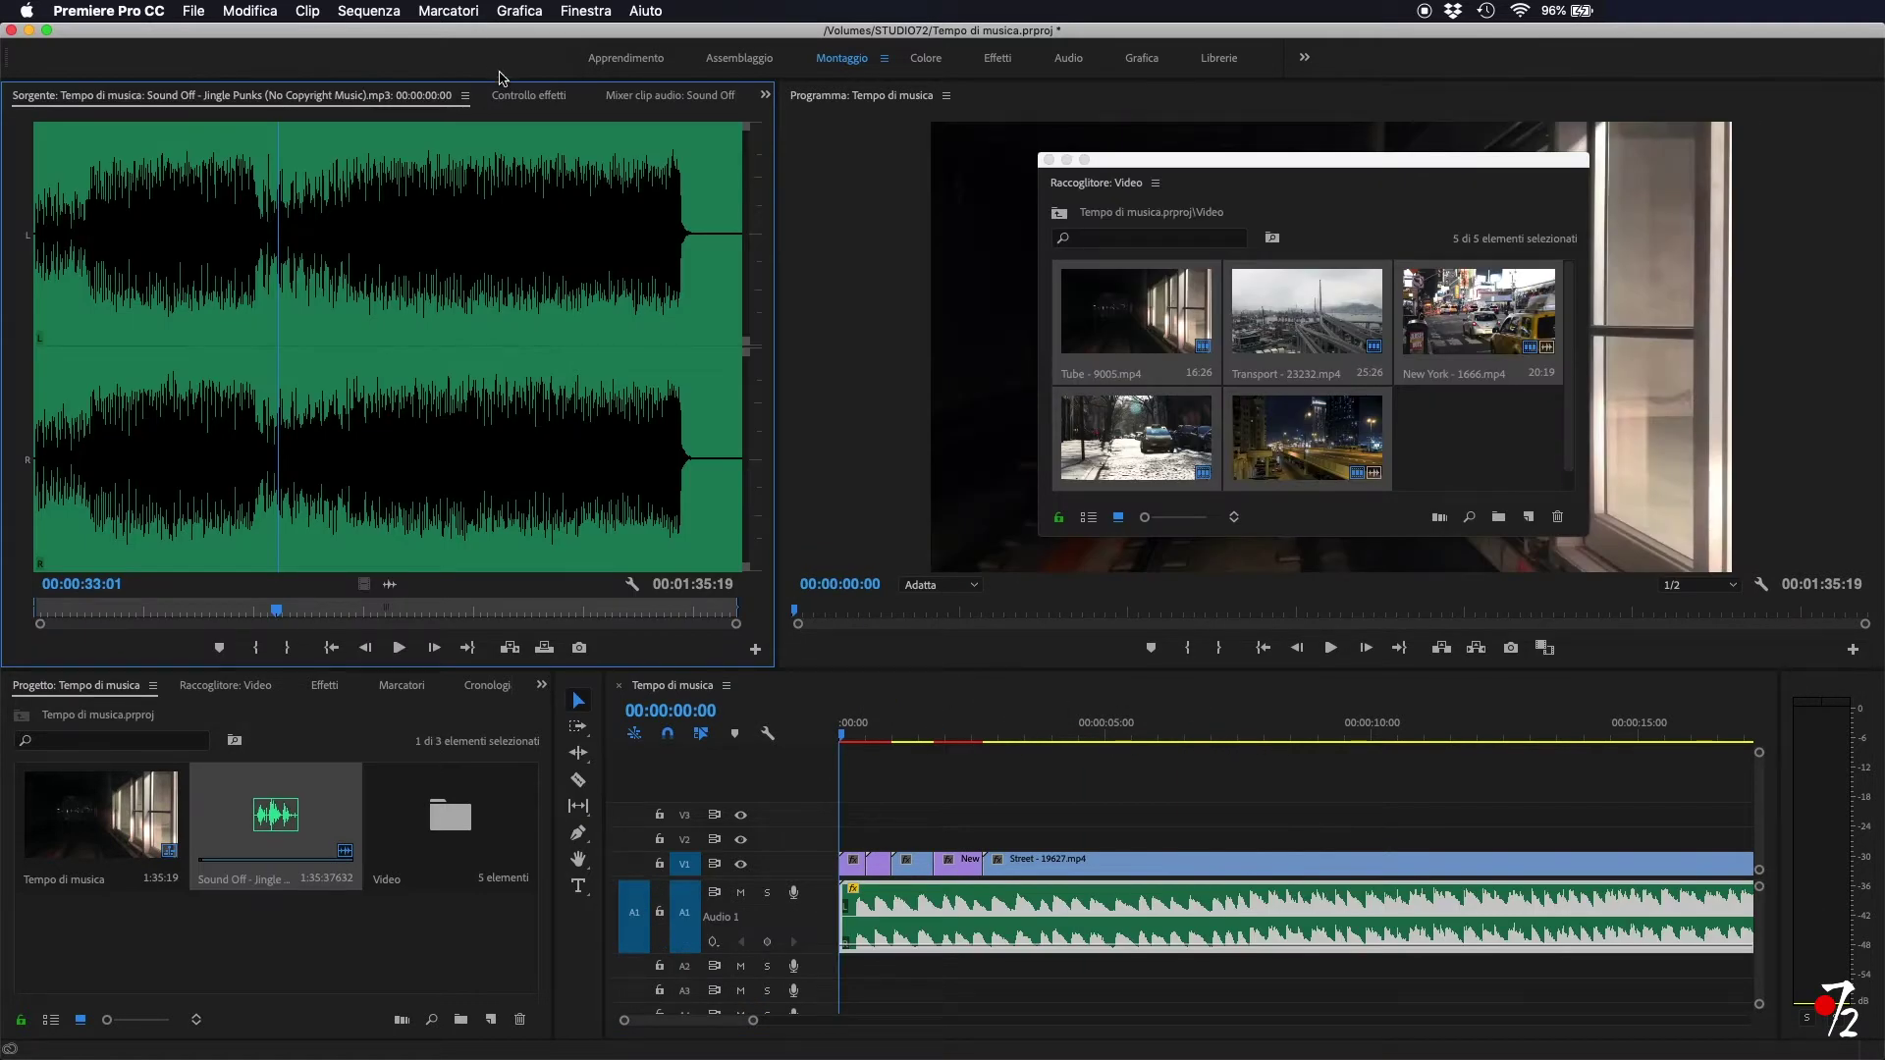
click(528, 95)
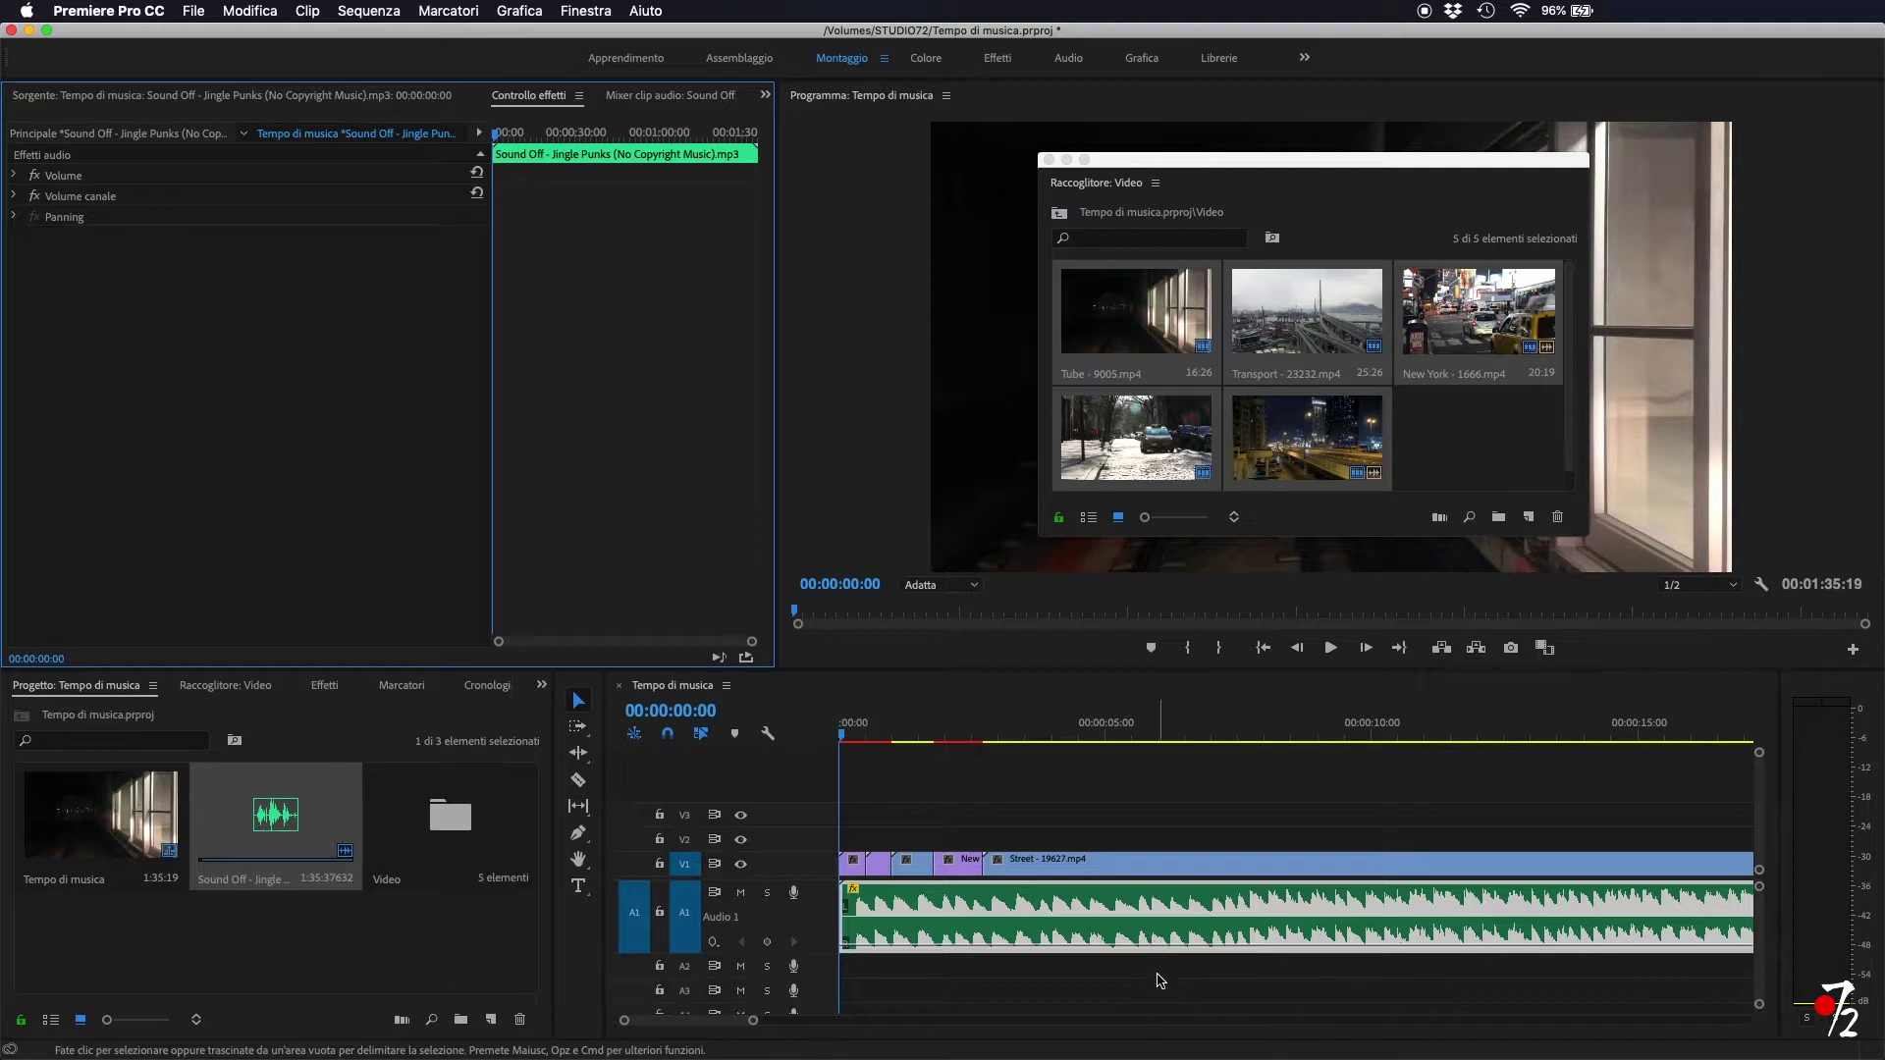
- Open the Sound Off music clip in the Source Monitor and add beat markers during playback
click(1162, 935)
double_click(1151, 912)
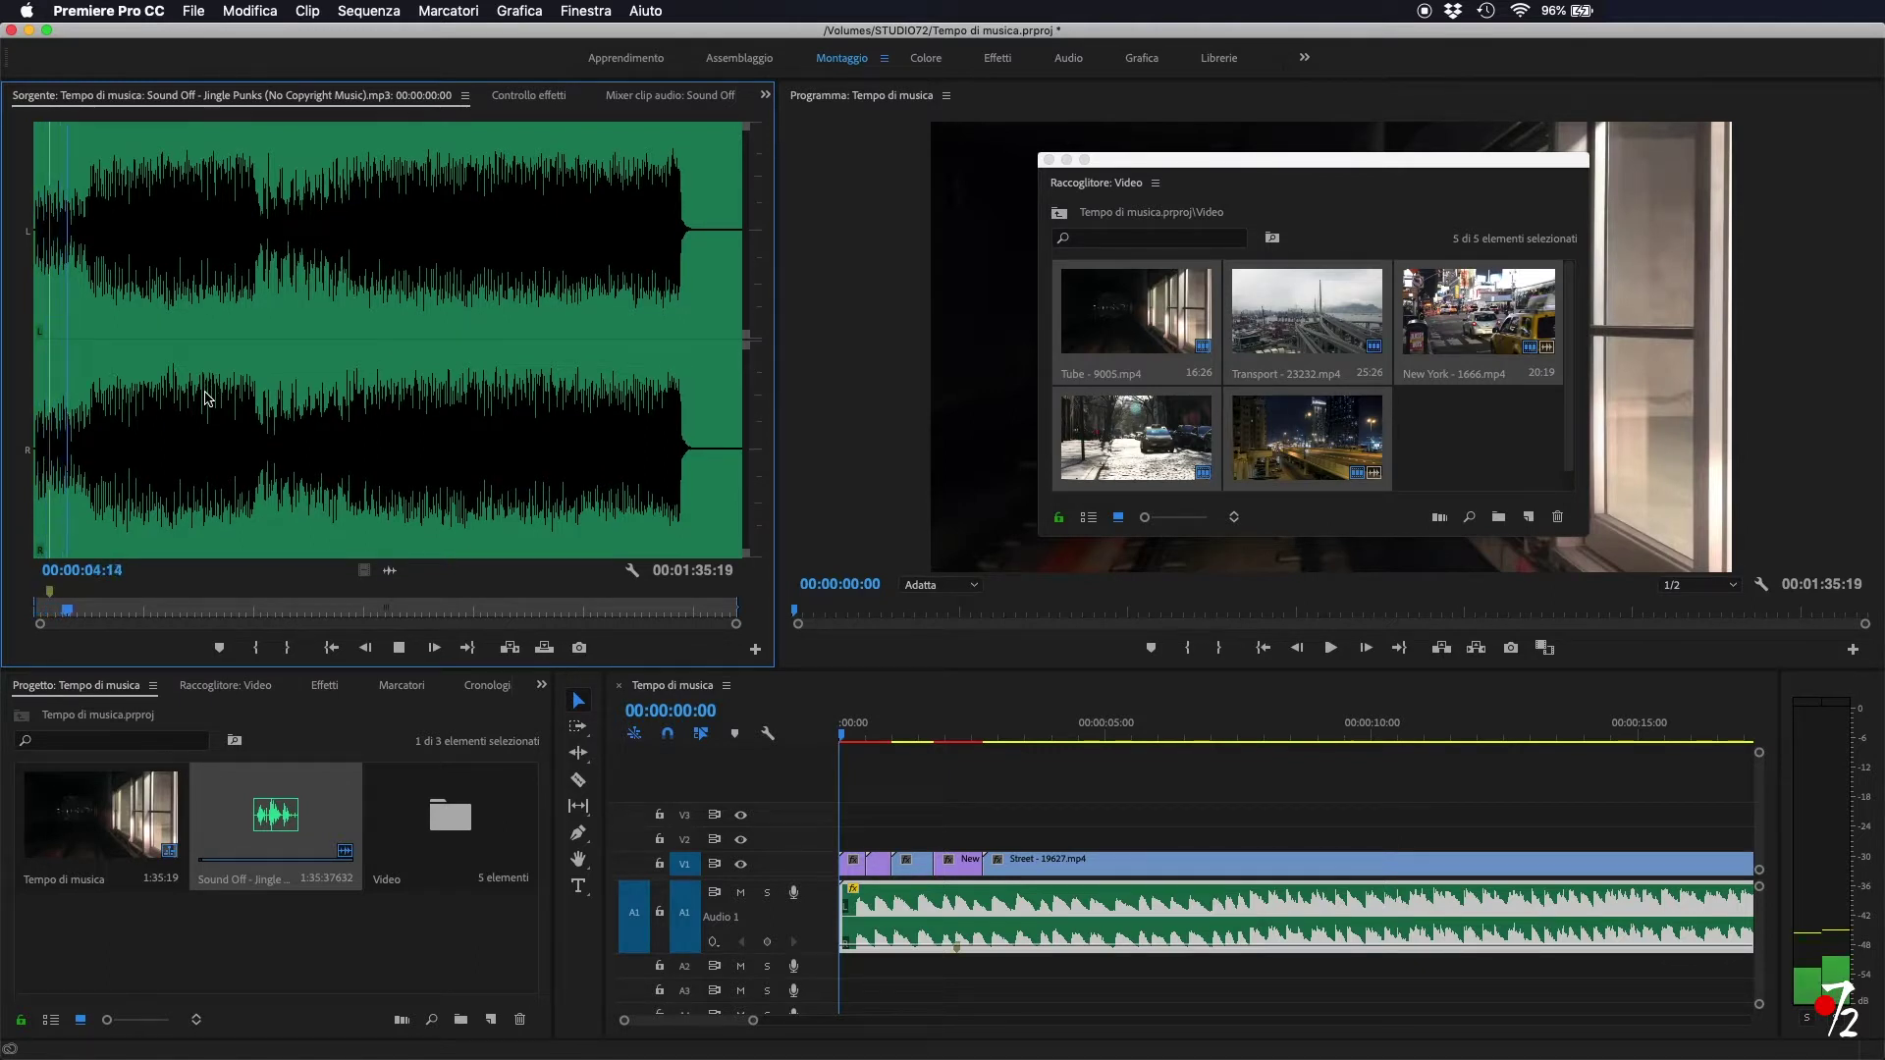
key(m)
key(m)
key(m)
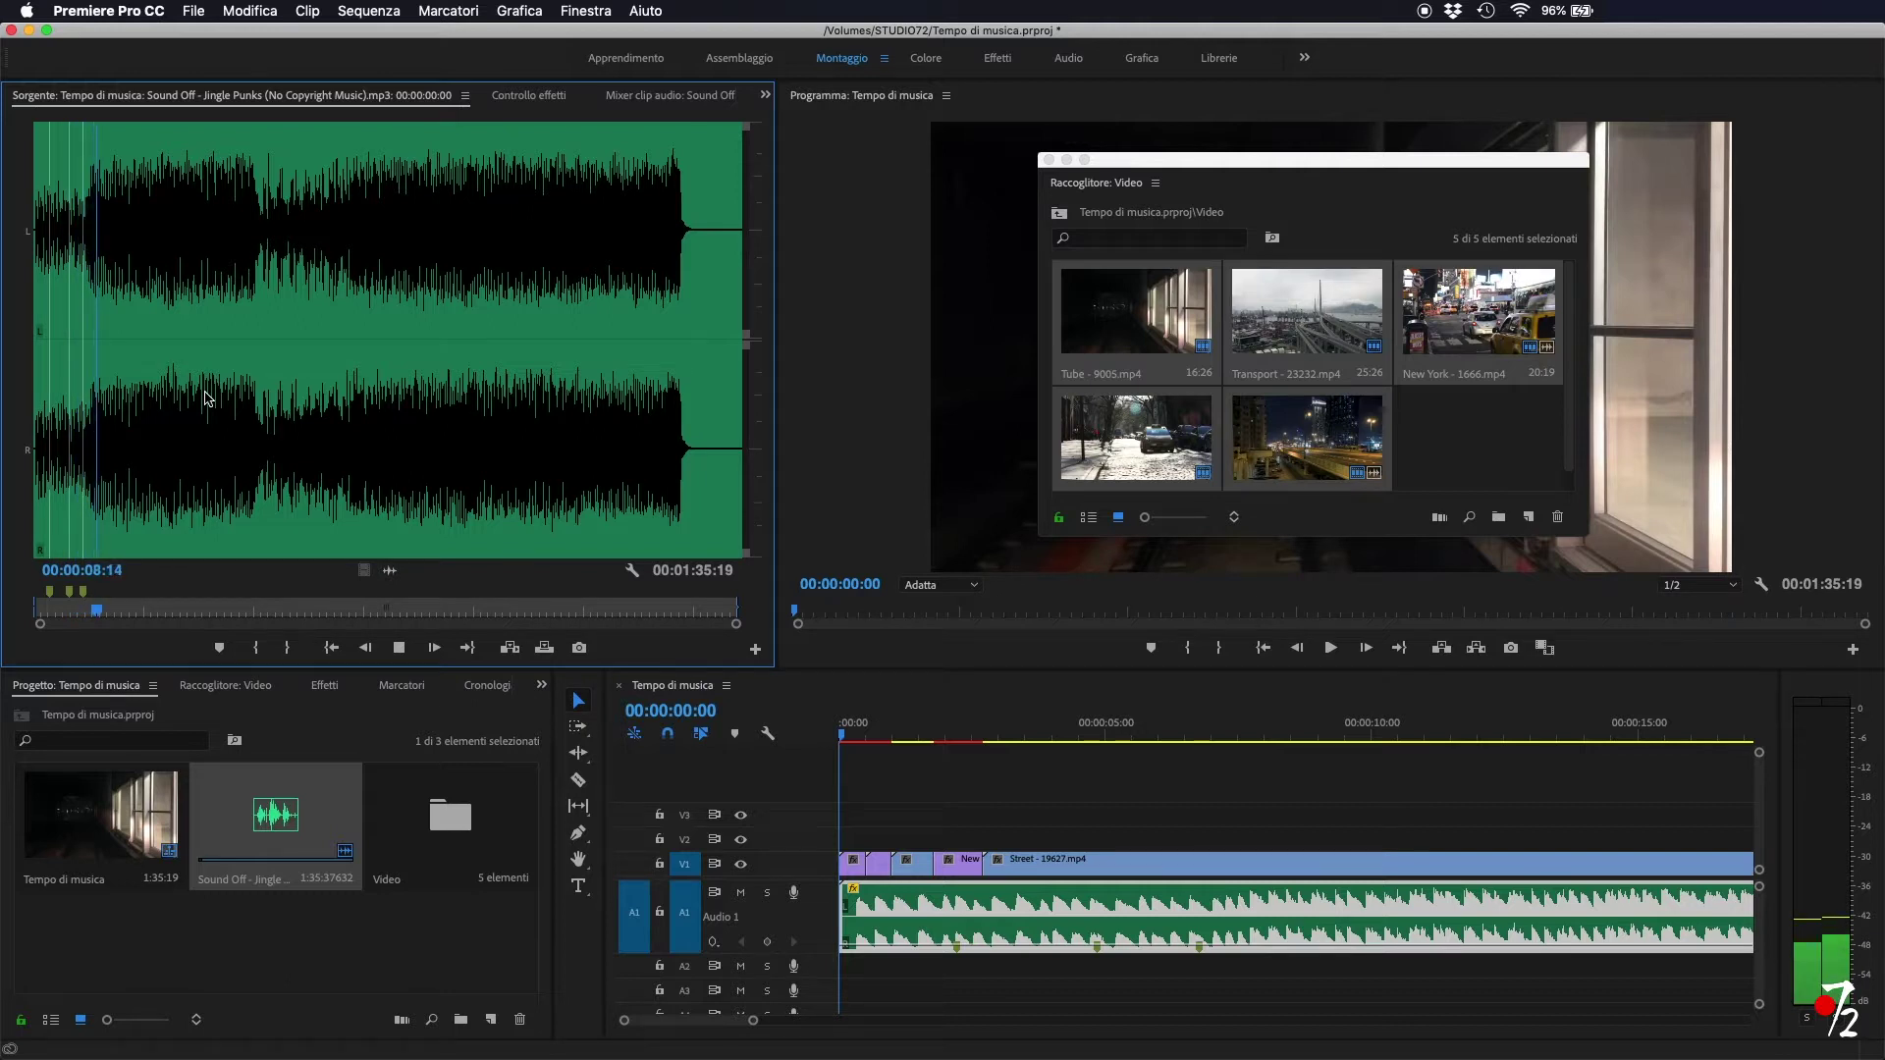
key(m)
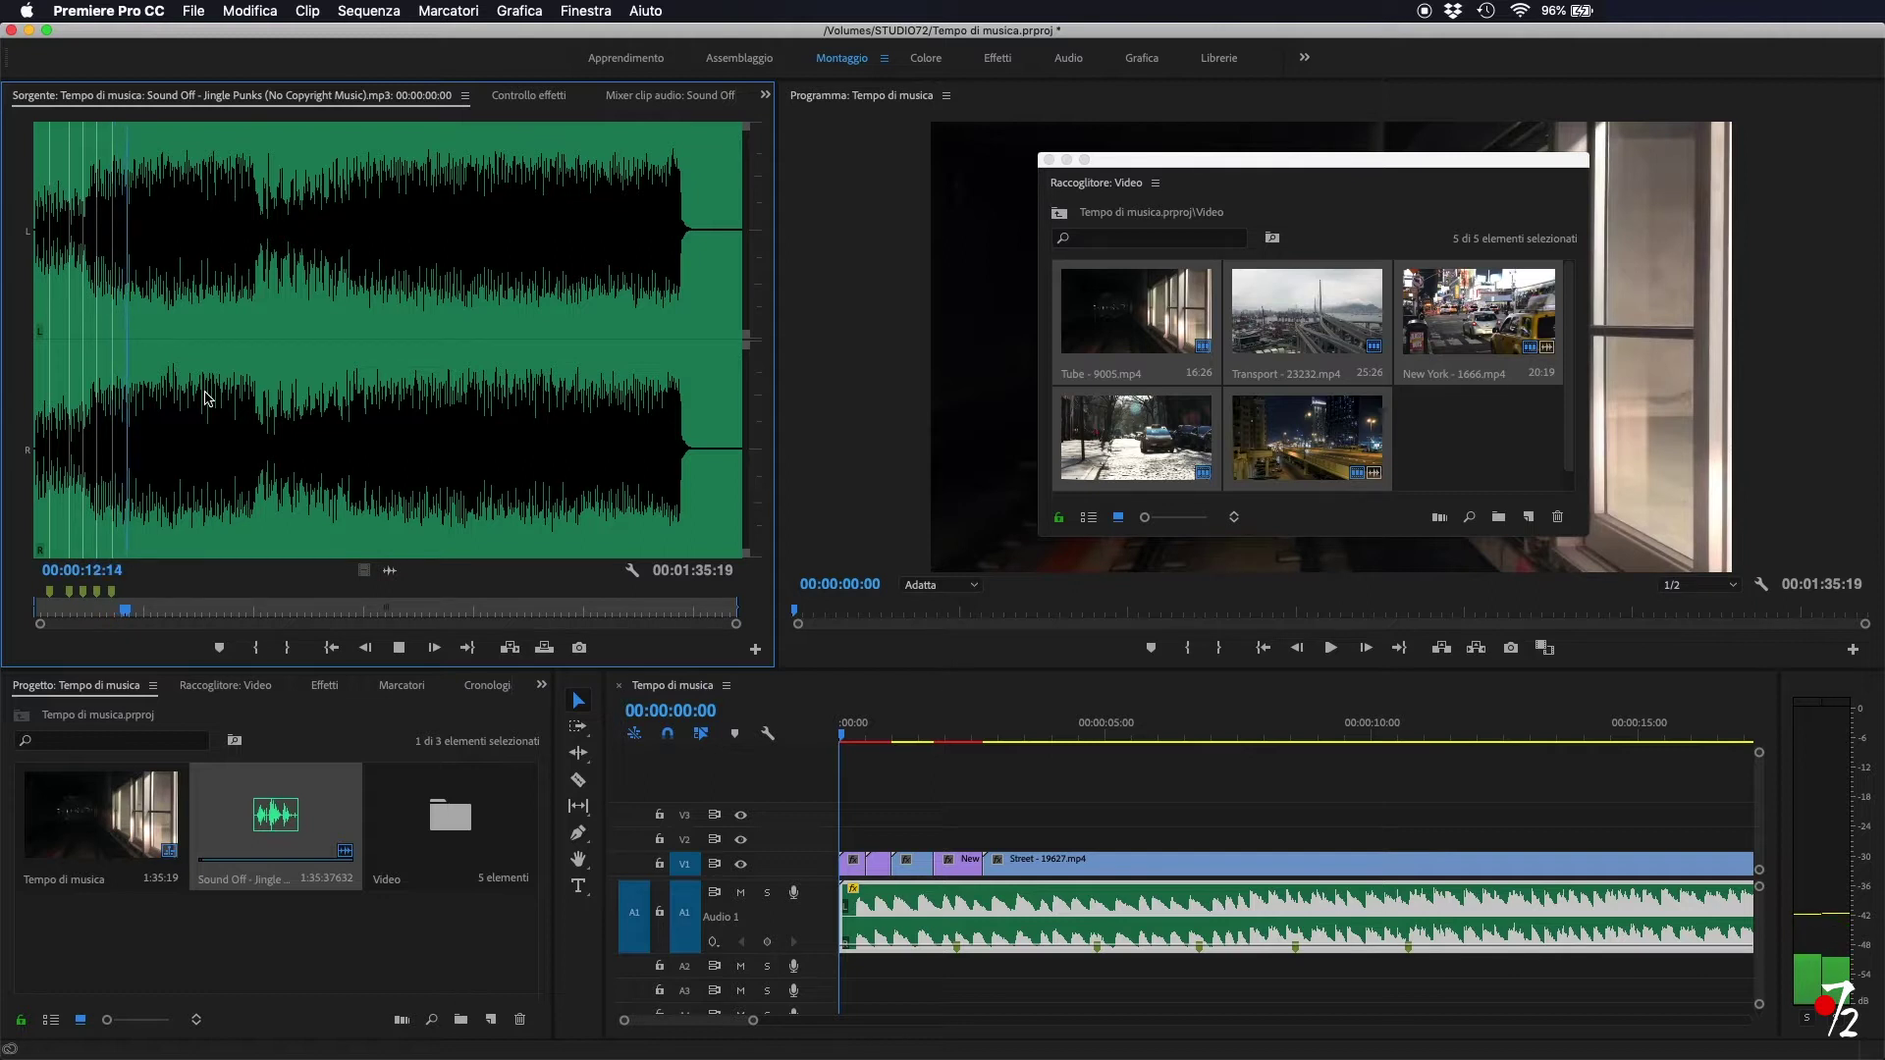
key(space)
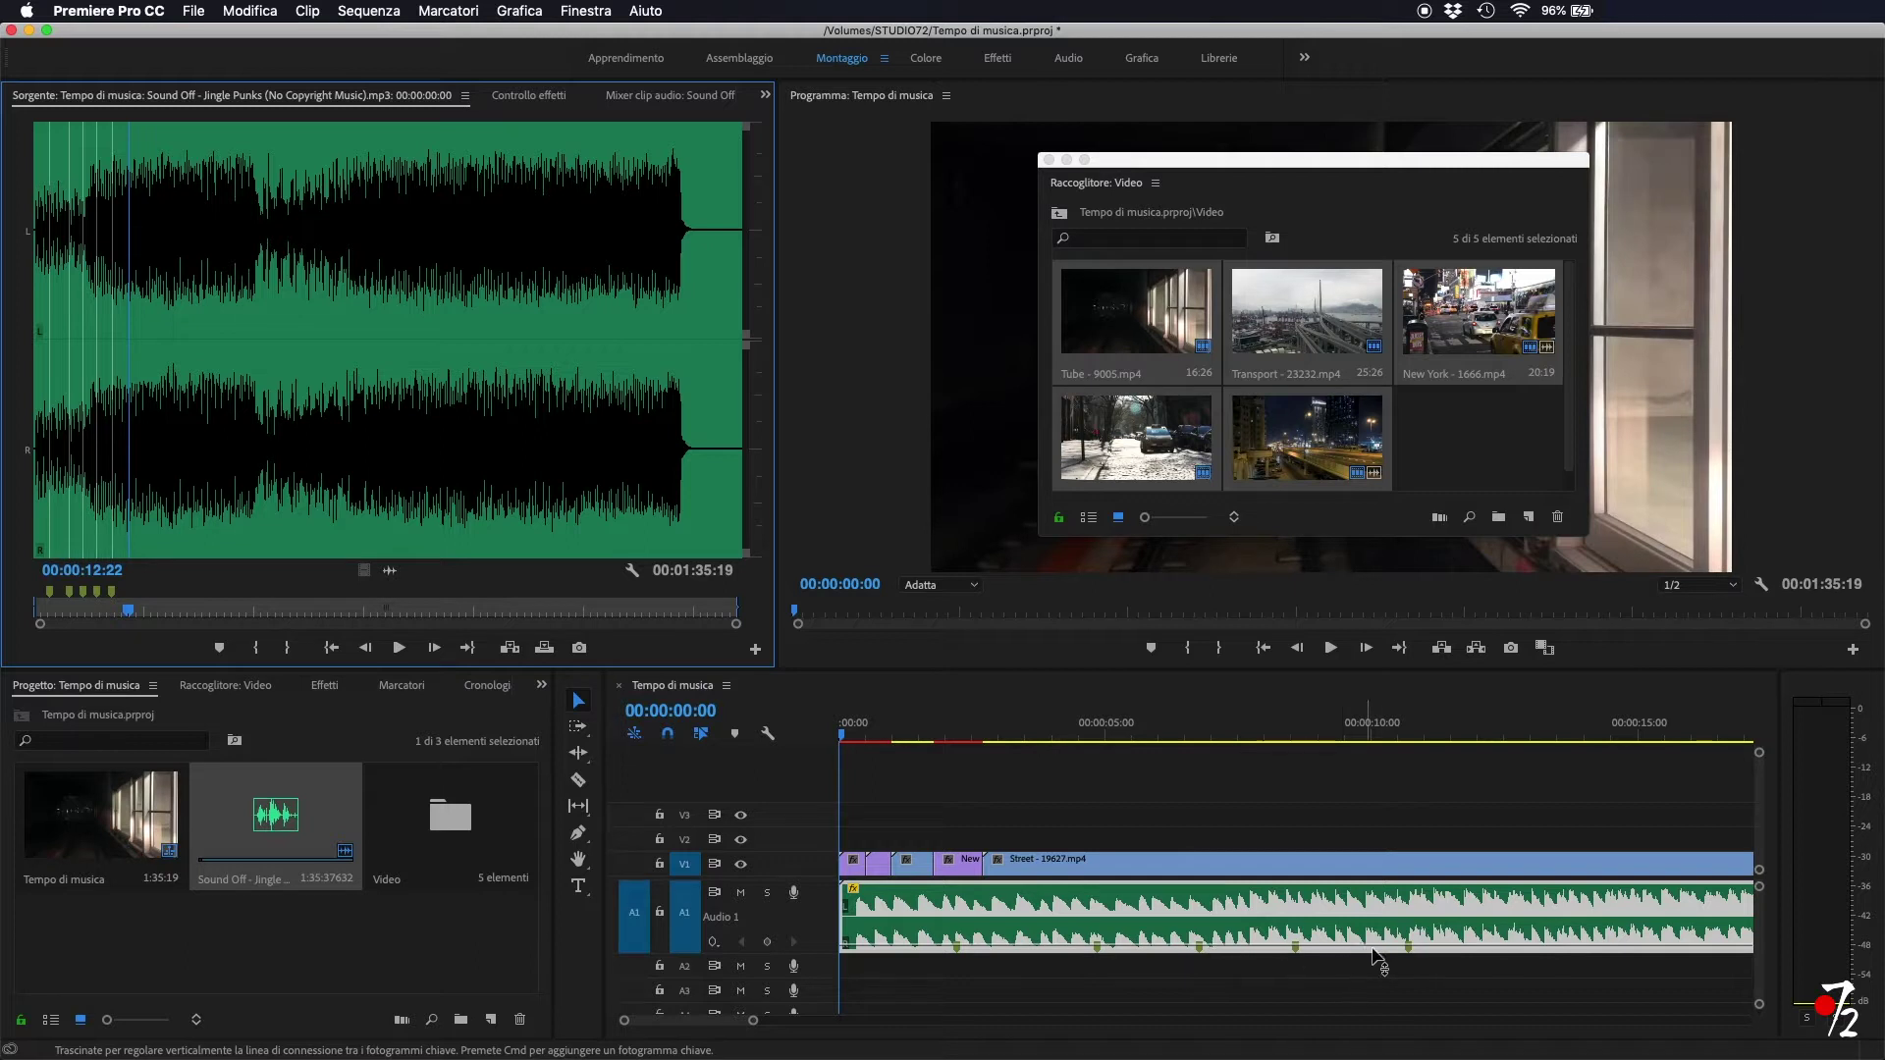
- Add a volume keyframe to the music clip, then select all clips on V1
super+click(1409, 946)
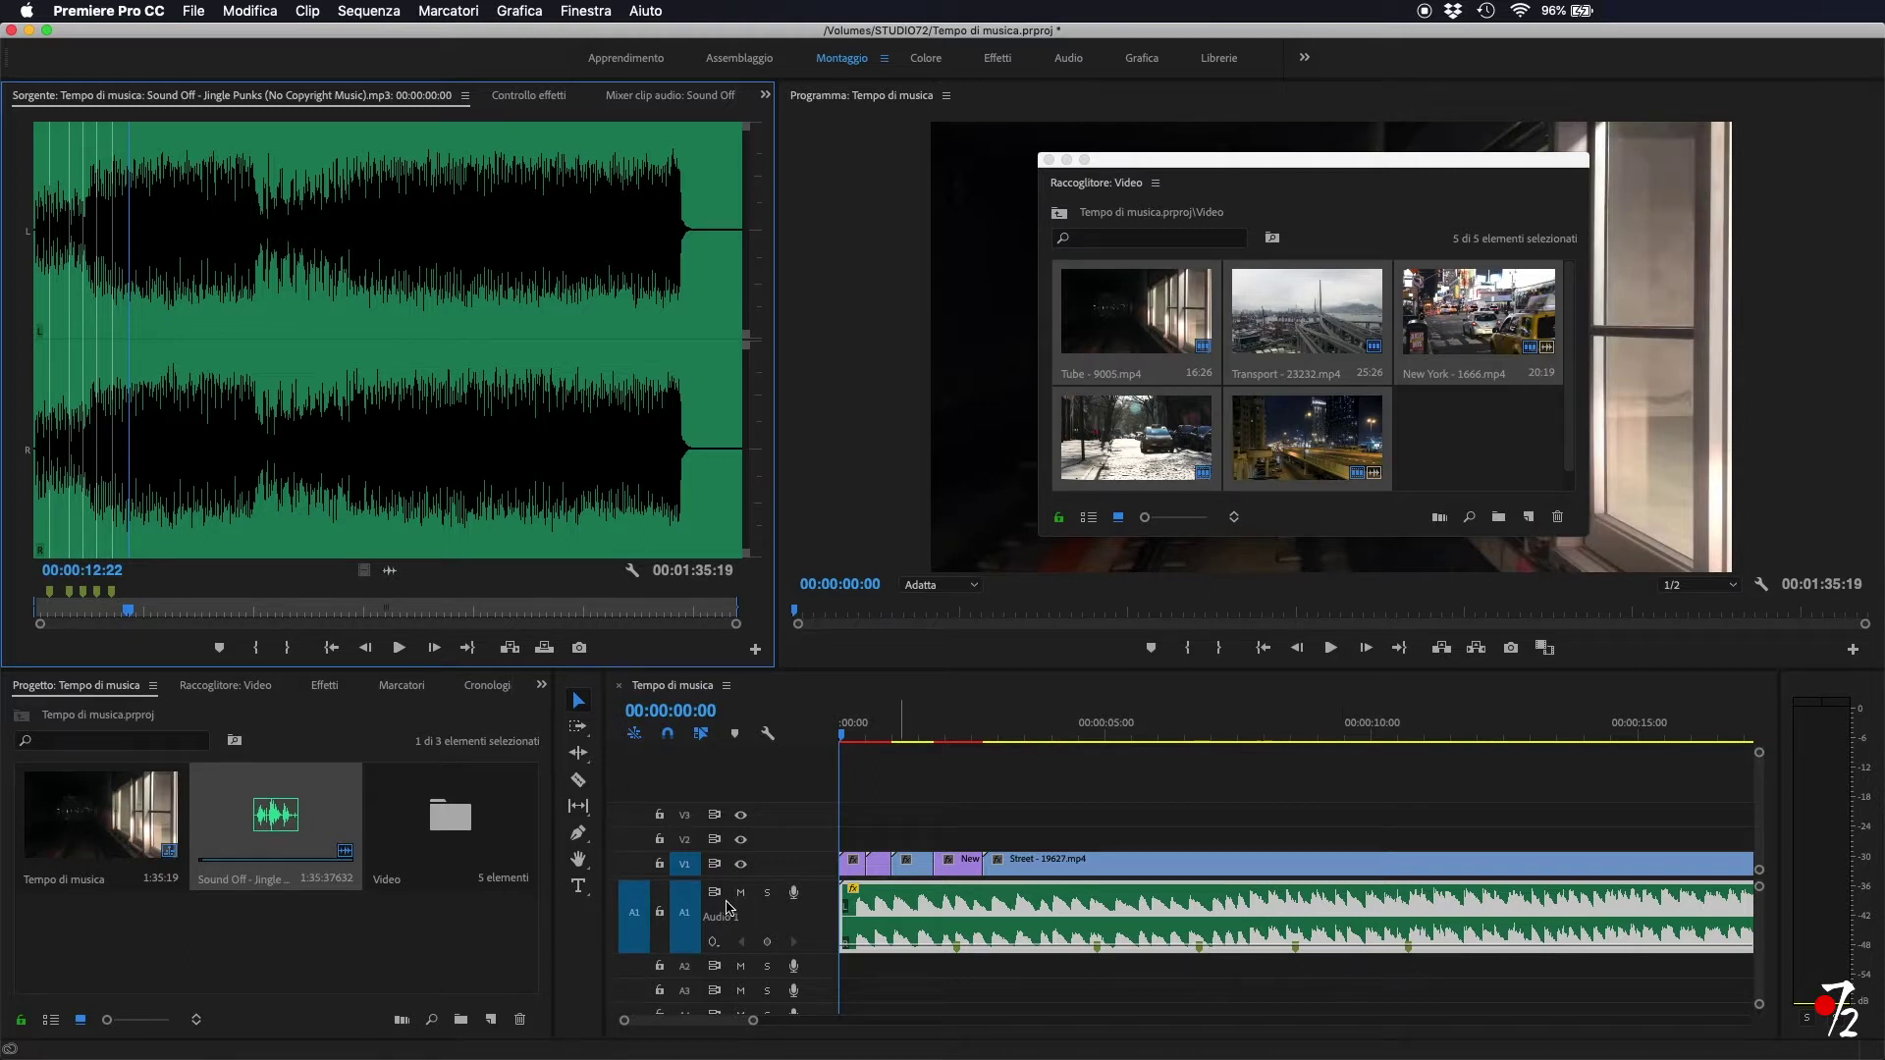
click(1069, 842)
click(854, 832)
drag(854, 833, 1044, 866)
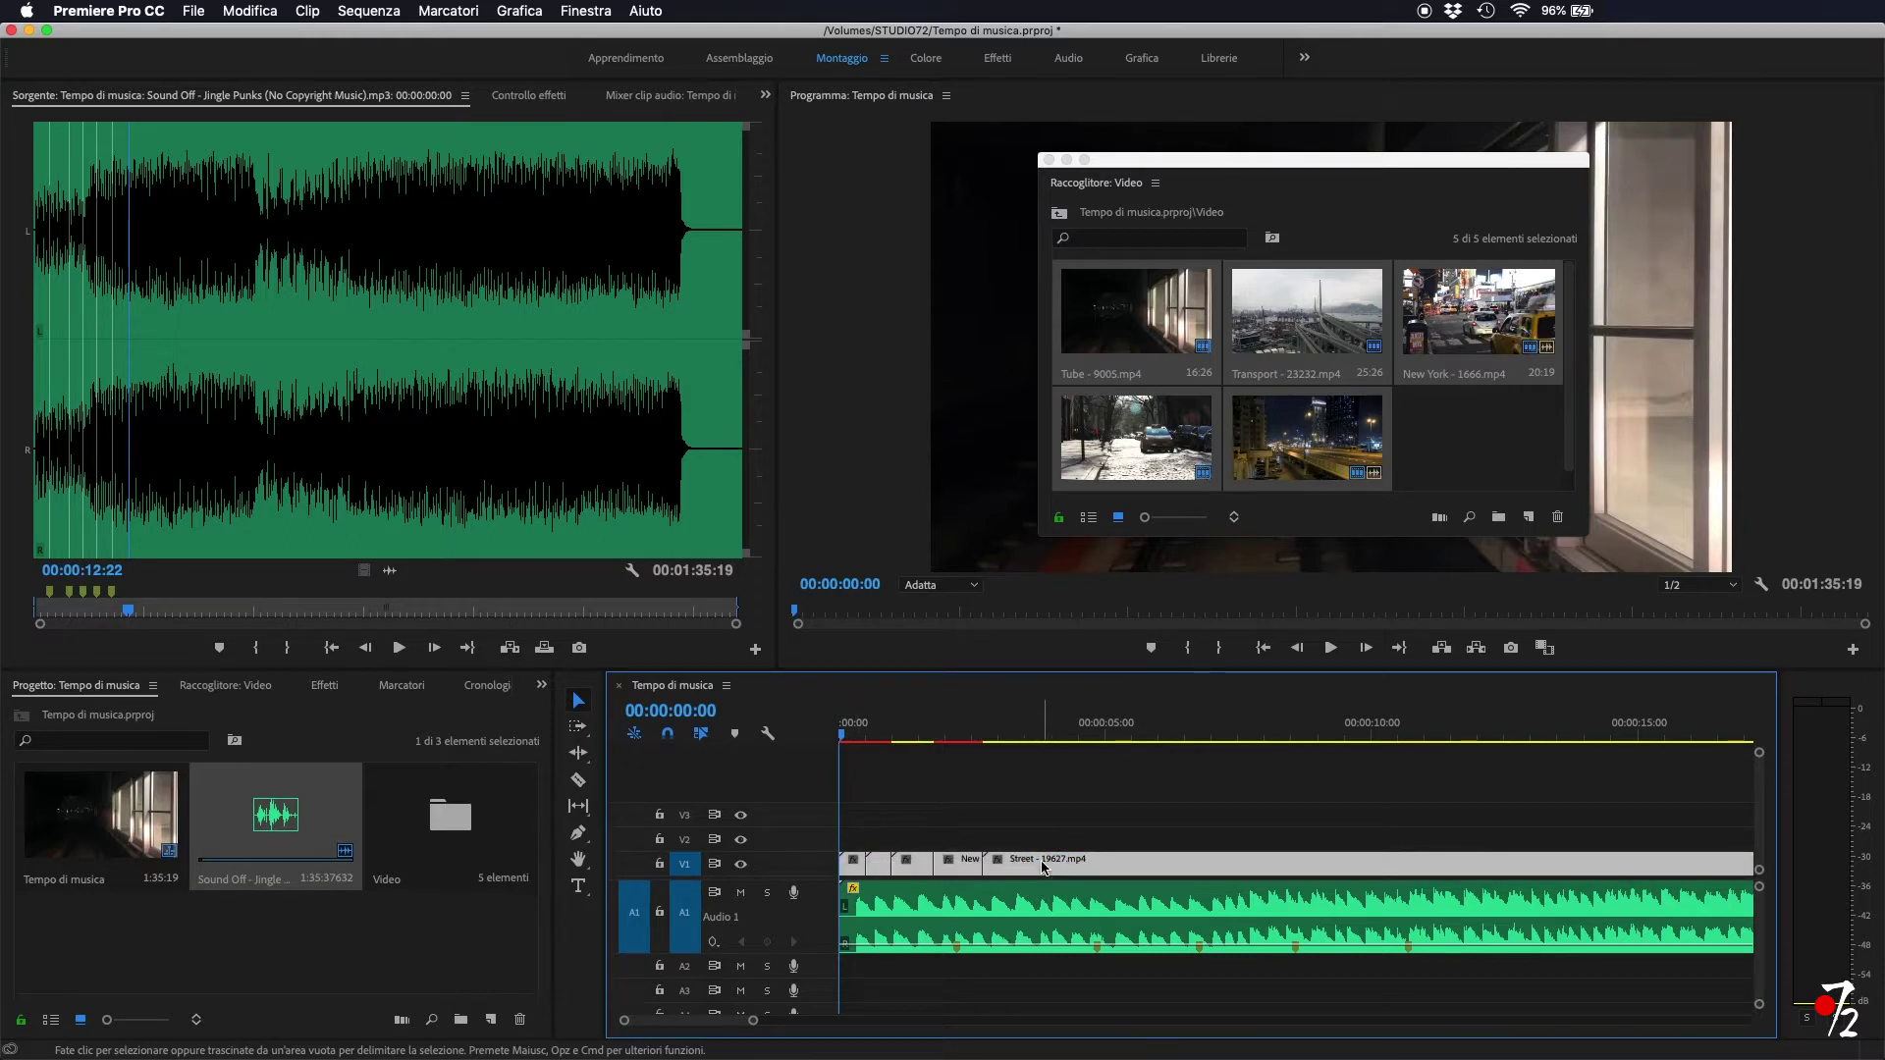
- Delete the V1 clips and bring New York - 1666.mp4 into the sequence, shifting it later
key(Delete)
click(456, 812)
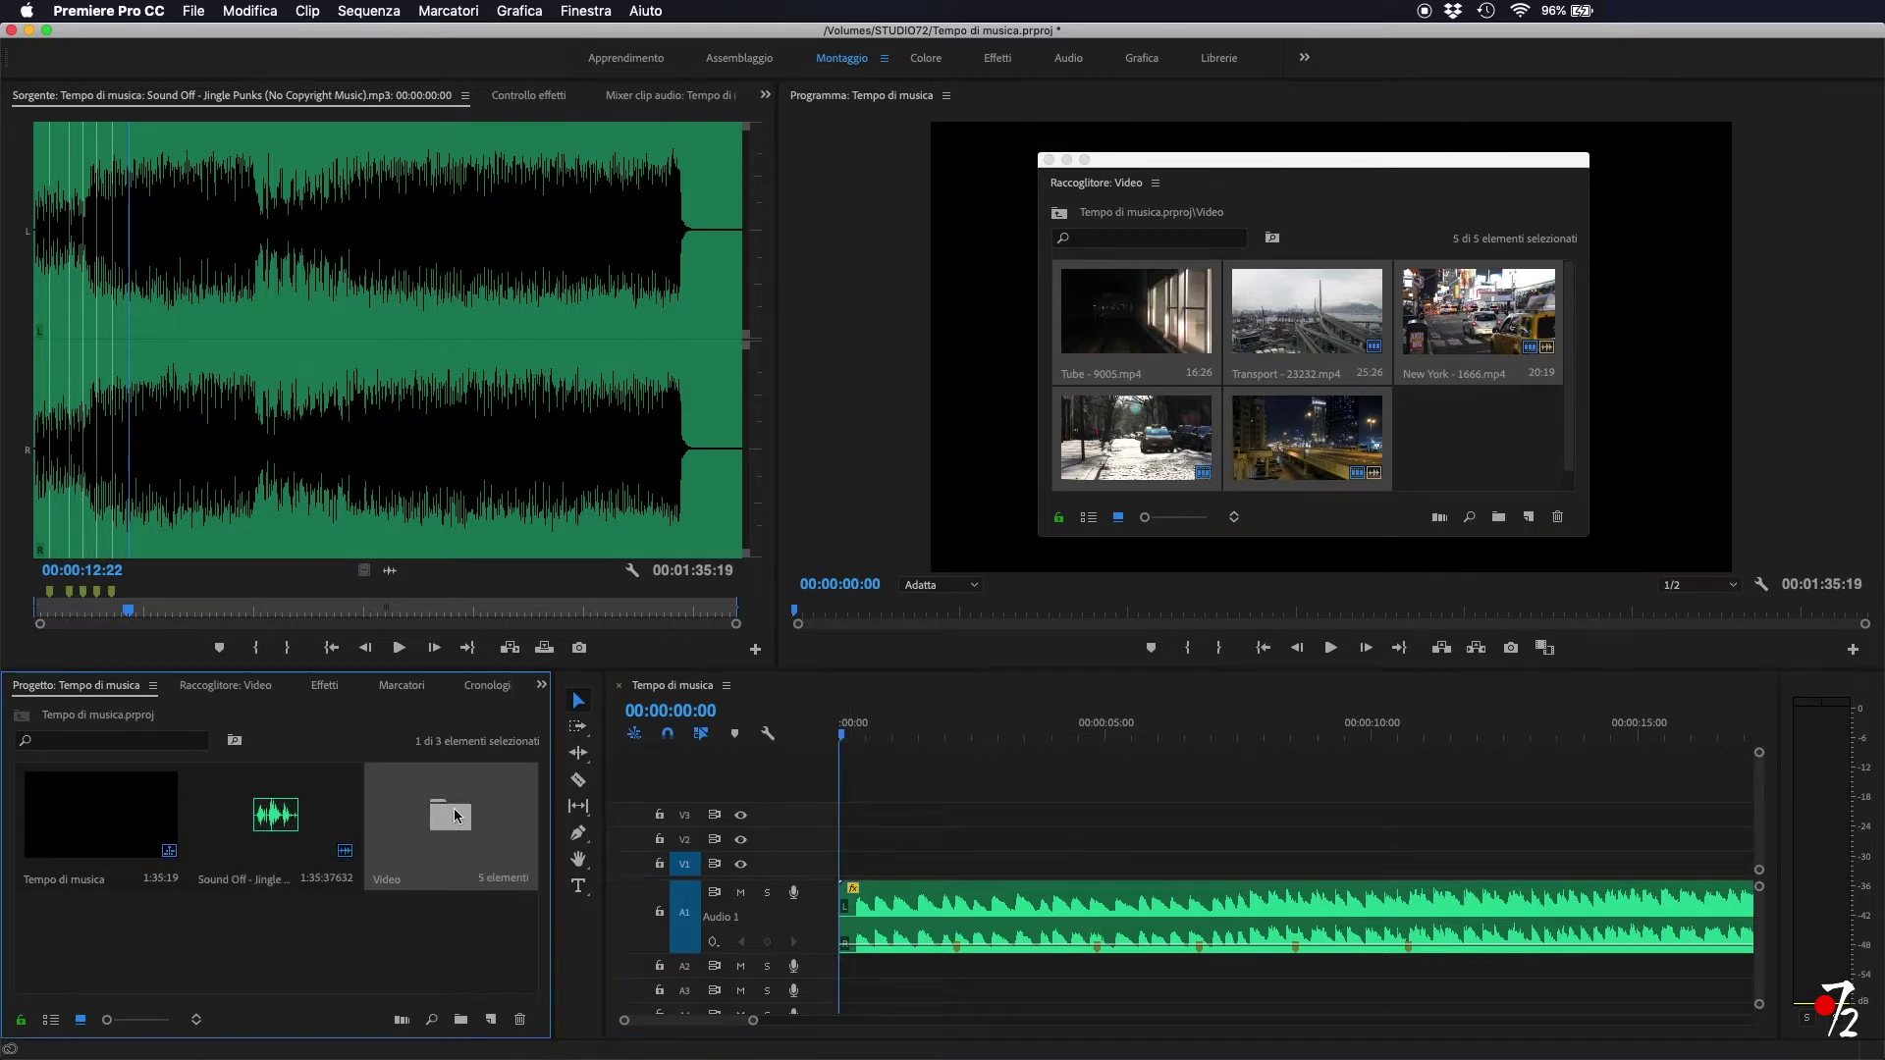
double_click(457, 812)
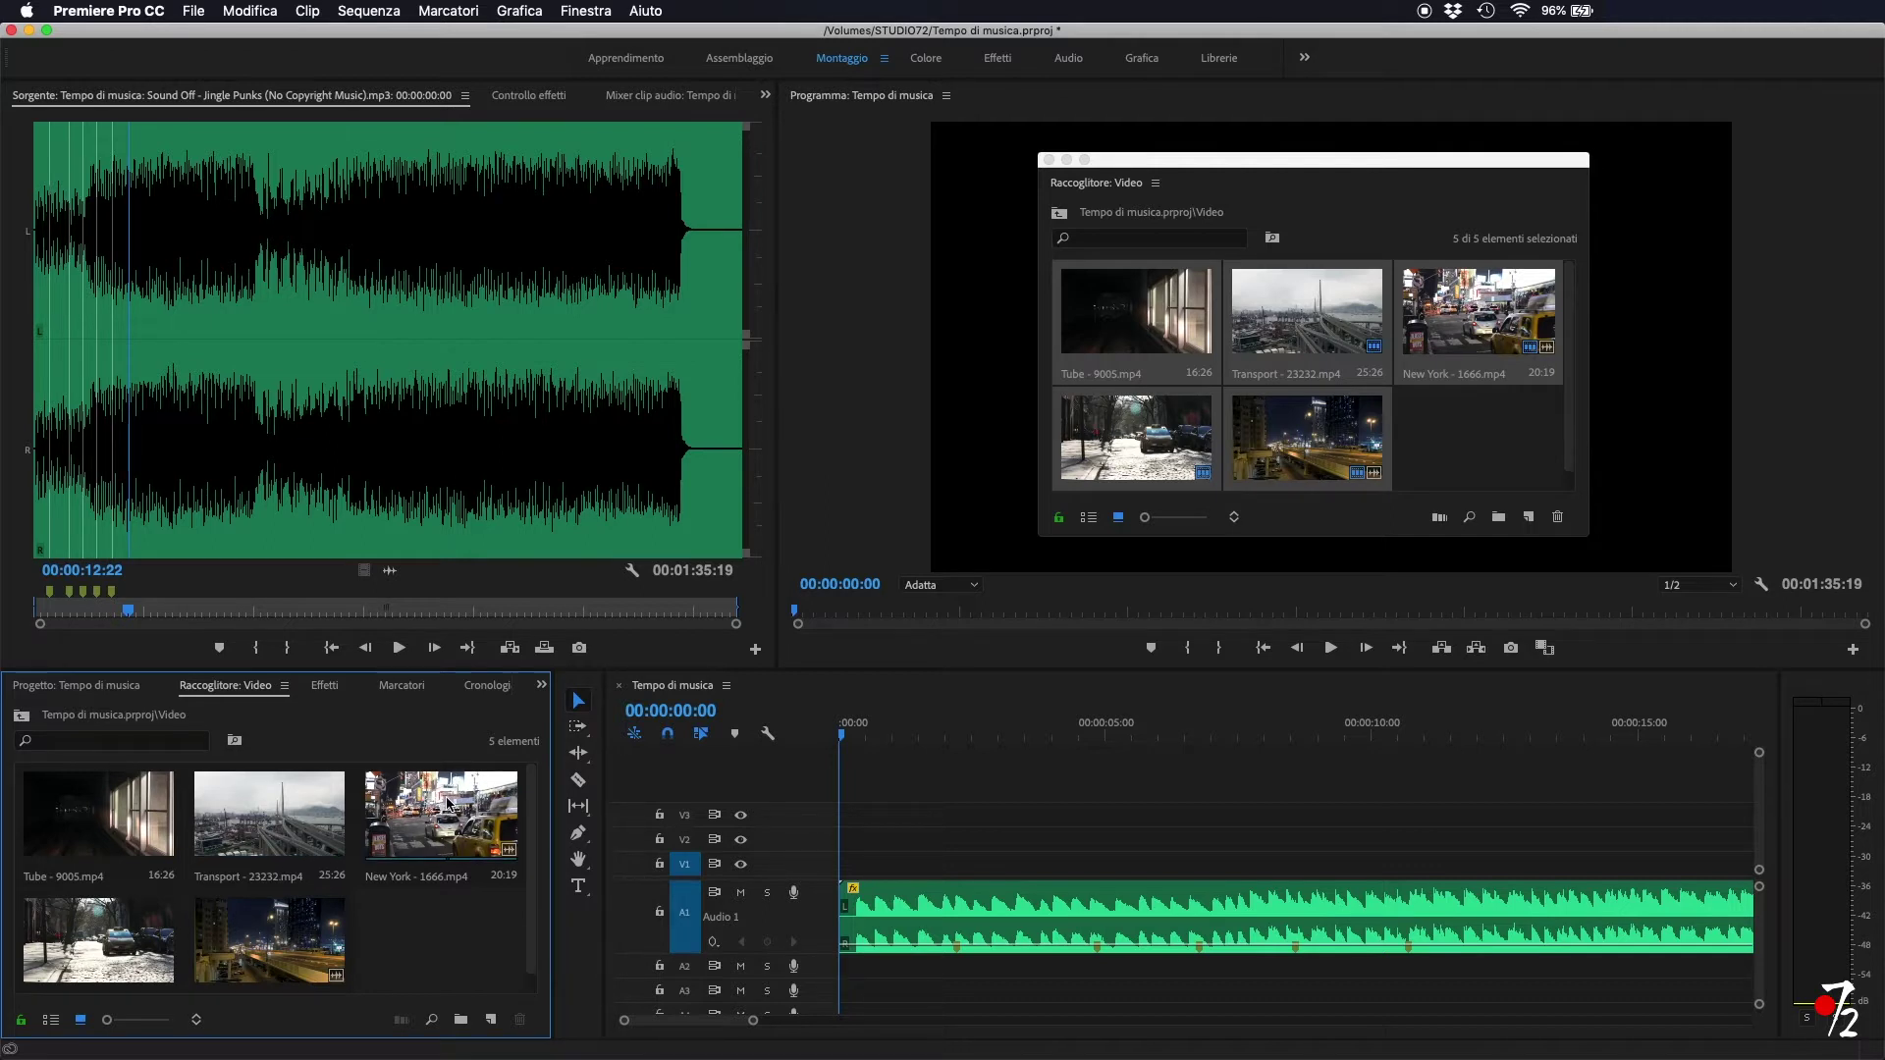
drag(448, 803, 962, 852)
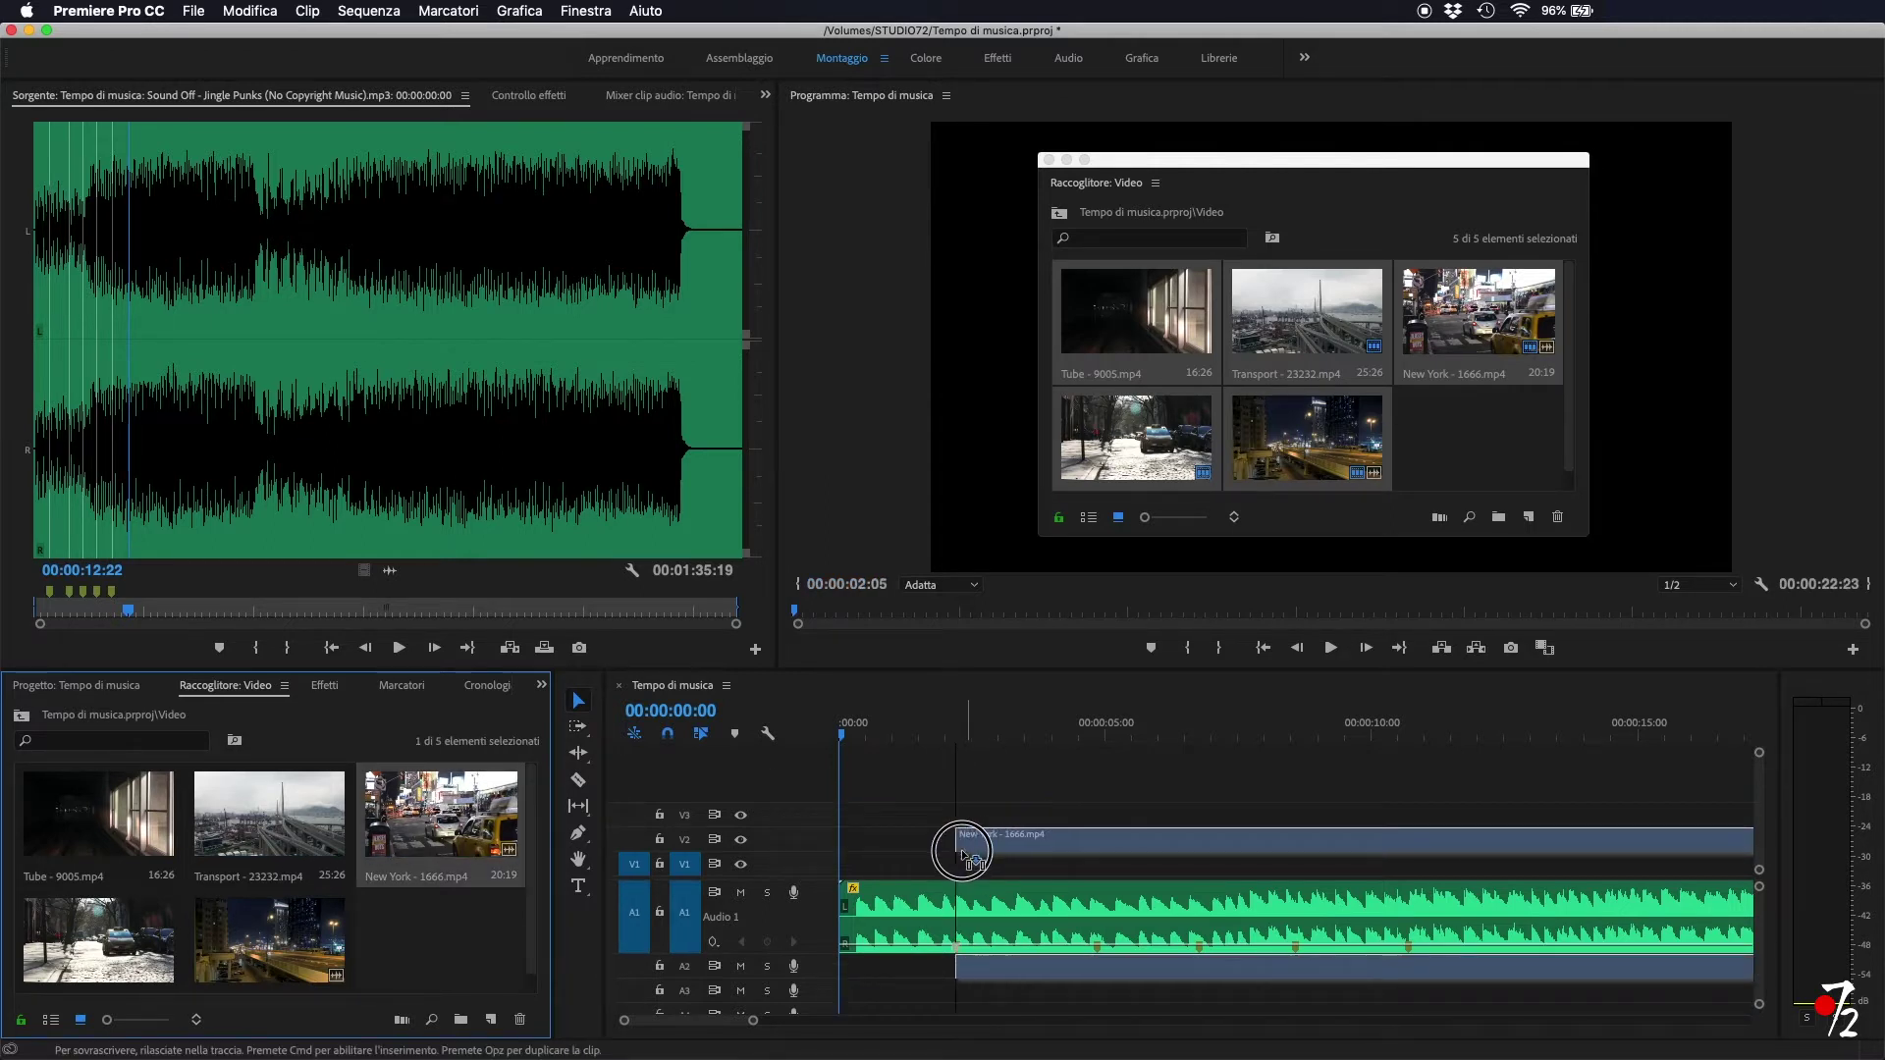
drag(962, 852, 962, 856)
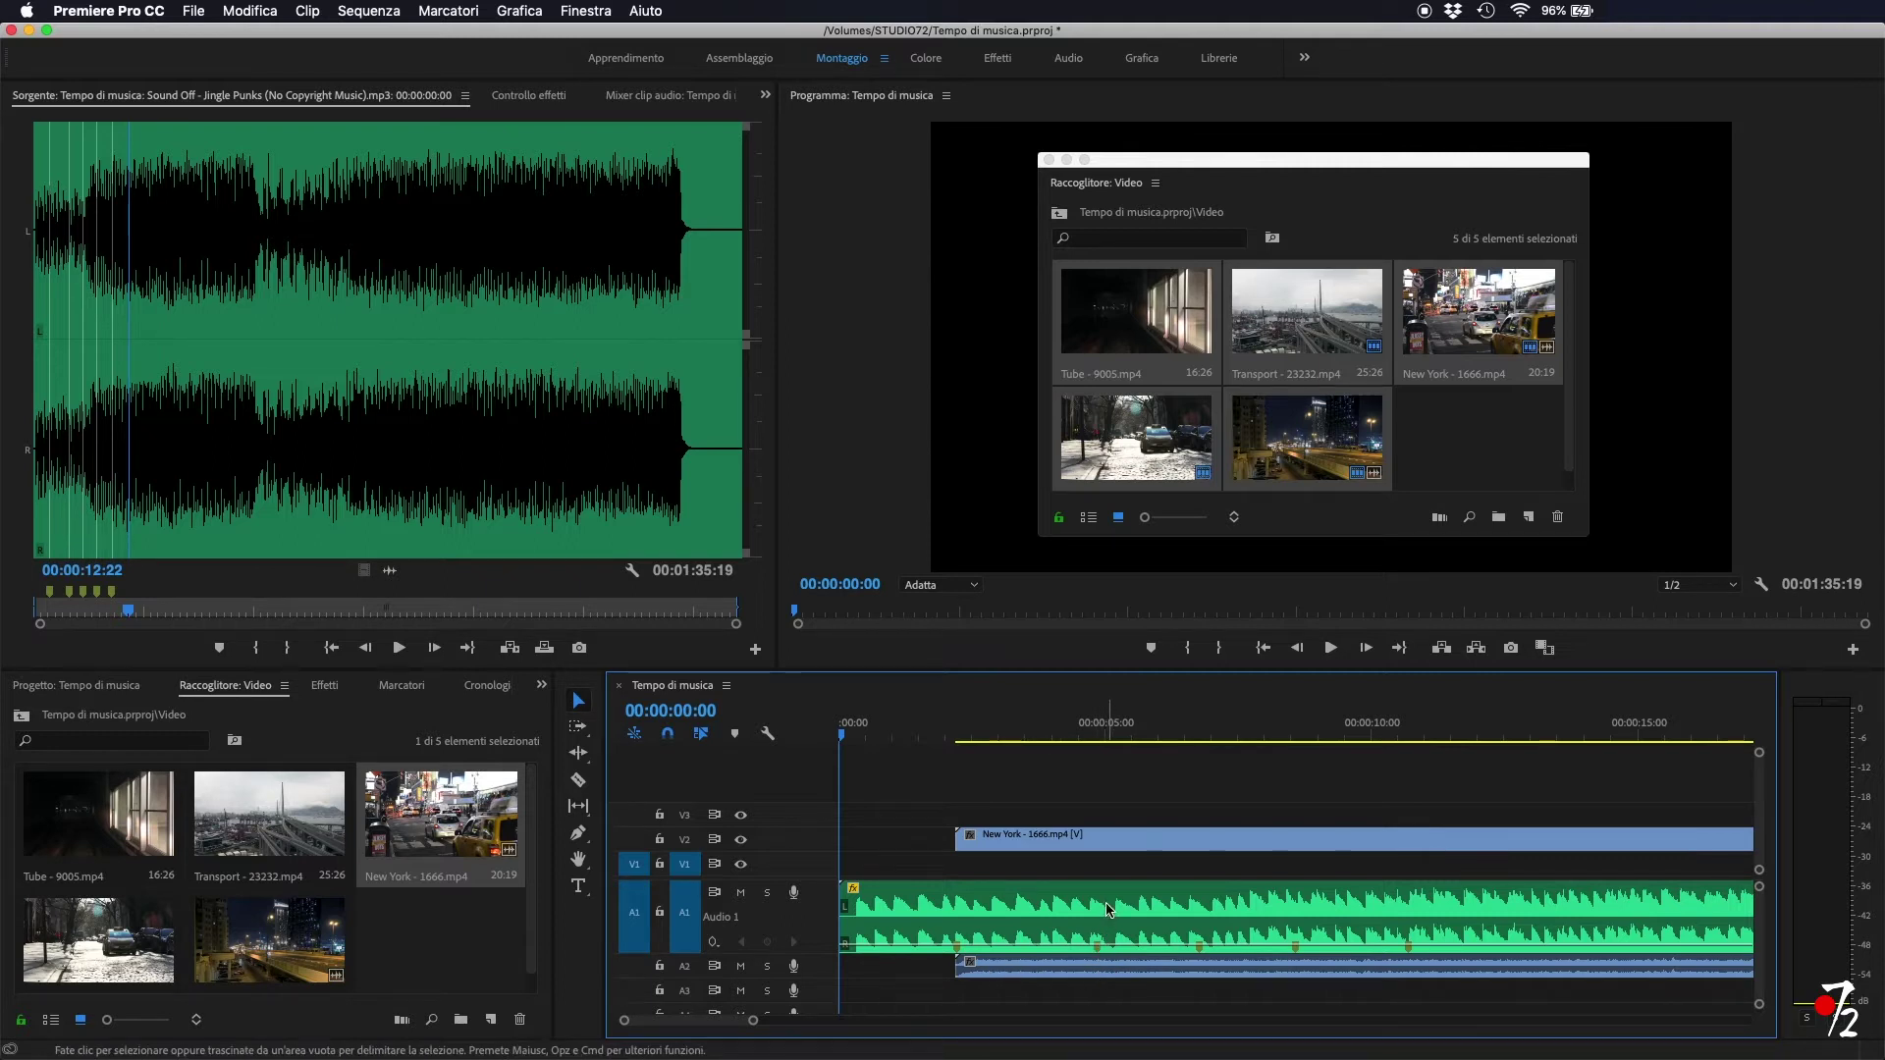
drag(1000, 837, 1127, 844)
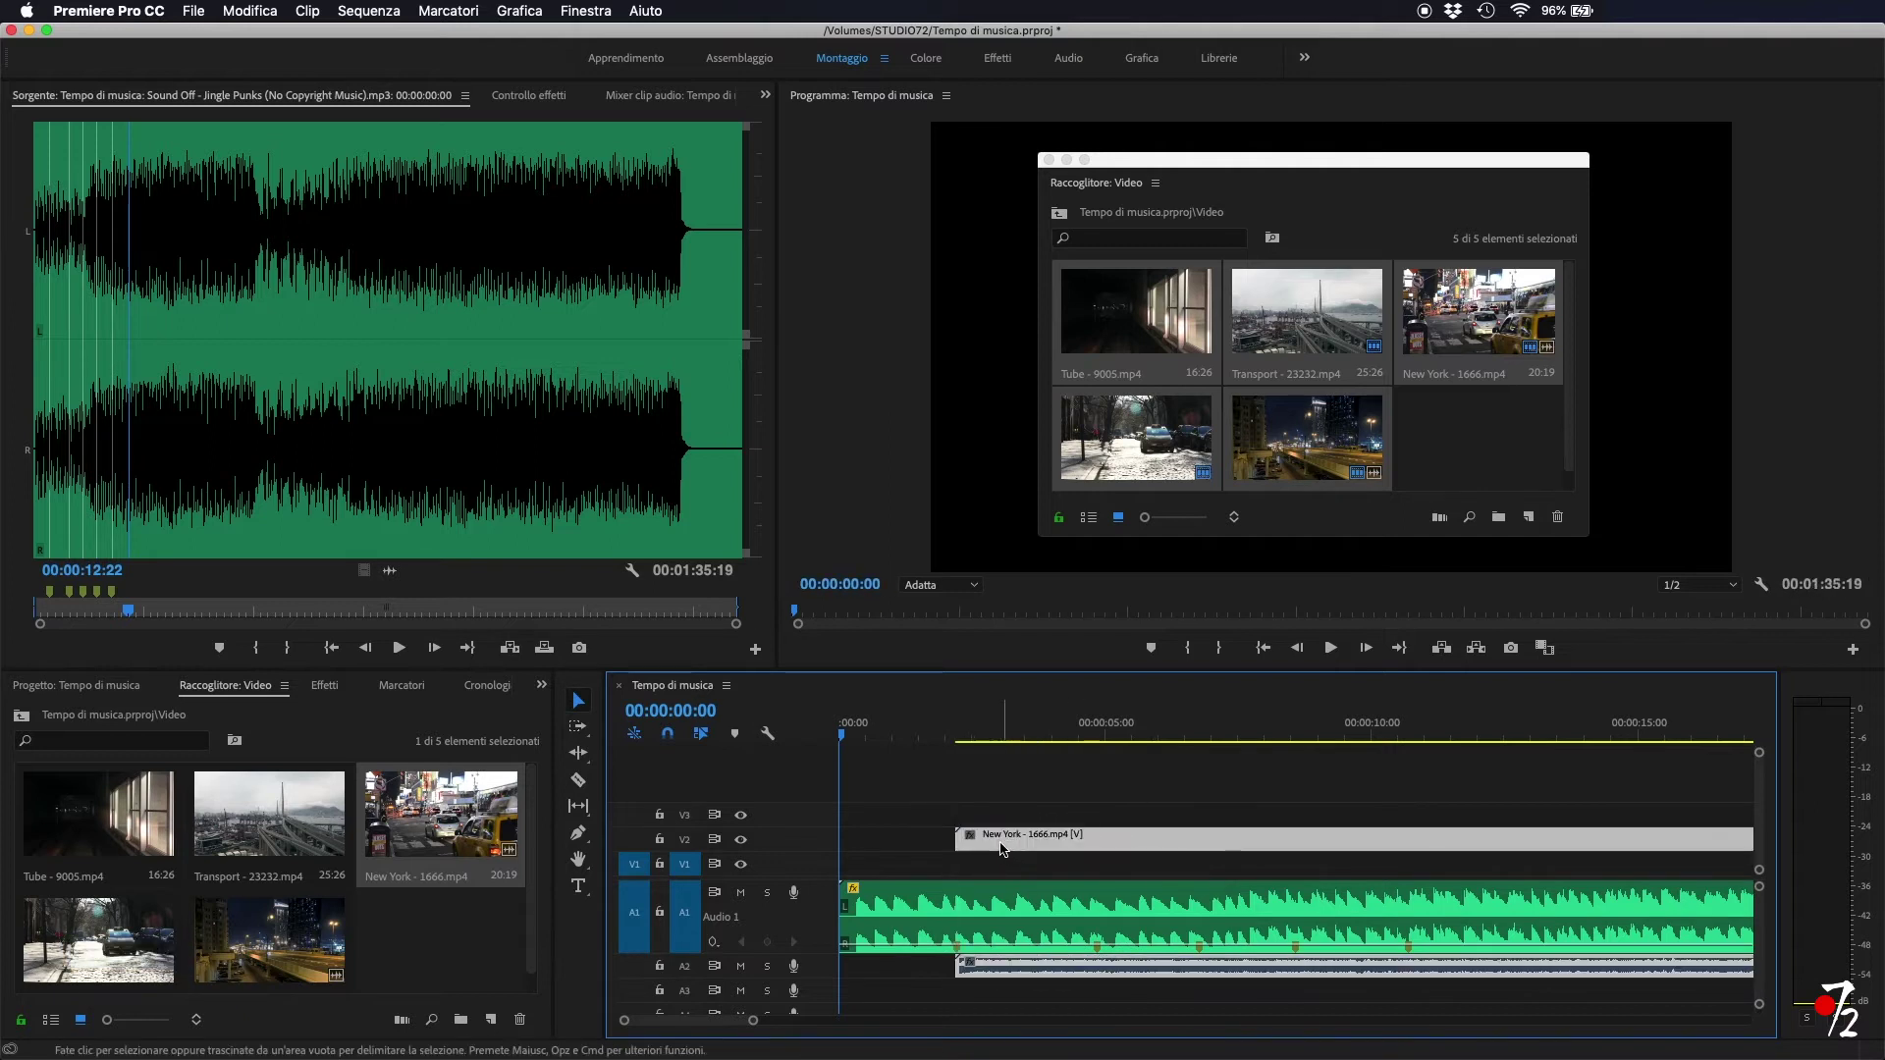
mouse_move(1127, 844)
mouse_down()
mouse_move(1202, 846)
mouse_move(1068, 848)
mouse_up()
- Raise the music volume, adjust its markers, and snap the New York clip to a marker
click(1099, 948)
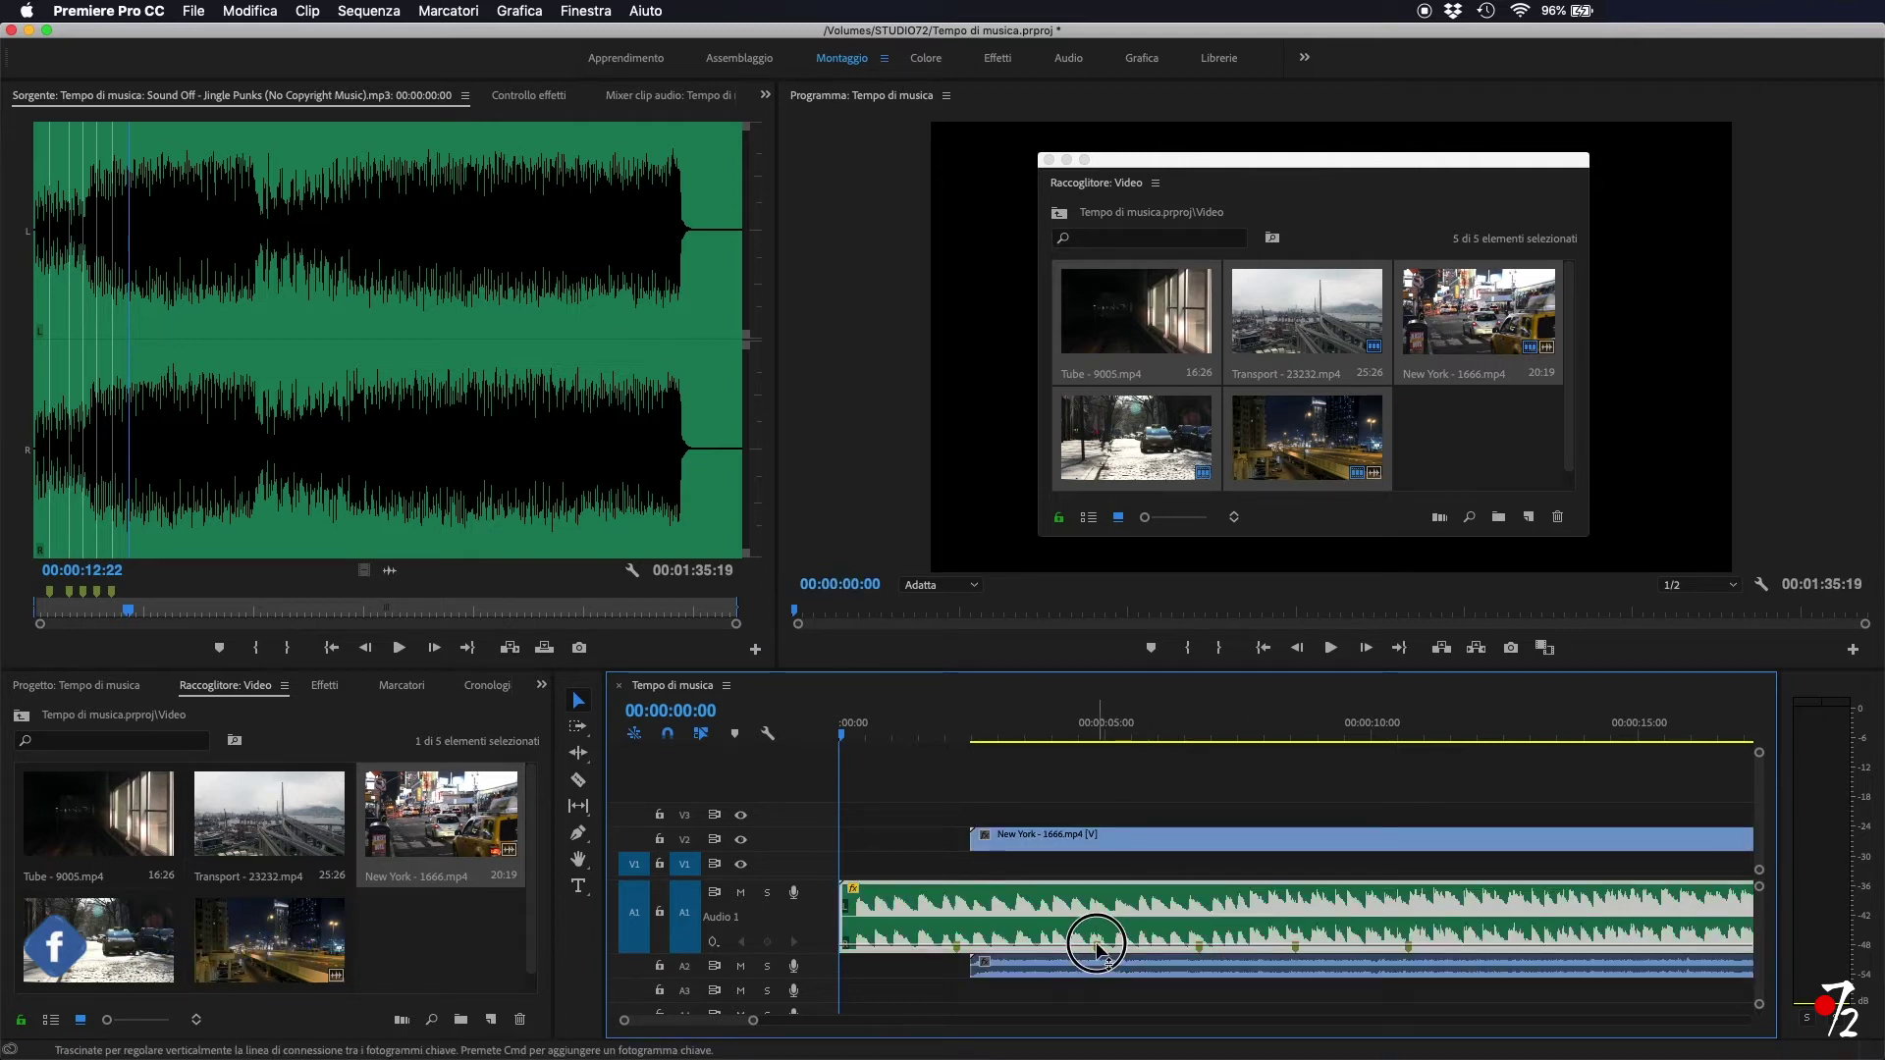
drag(1098, 950, 1097, 936)
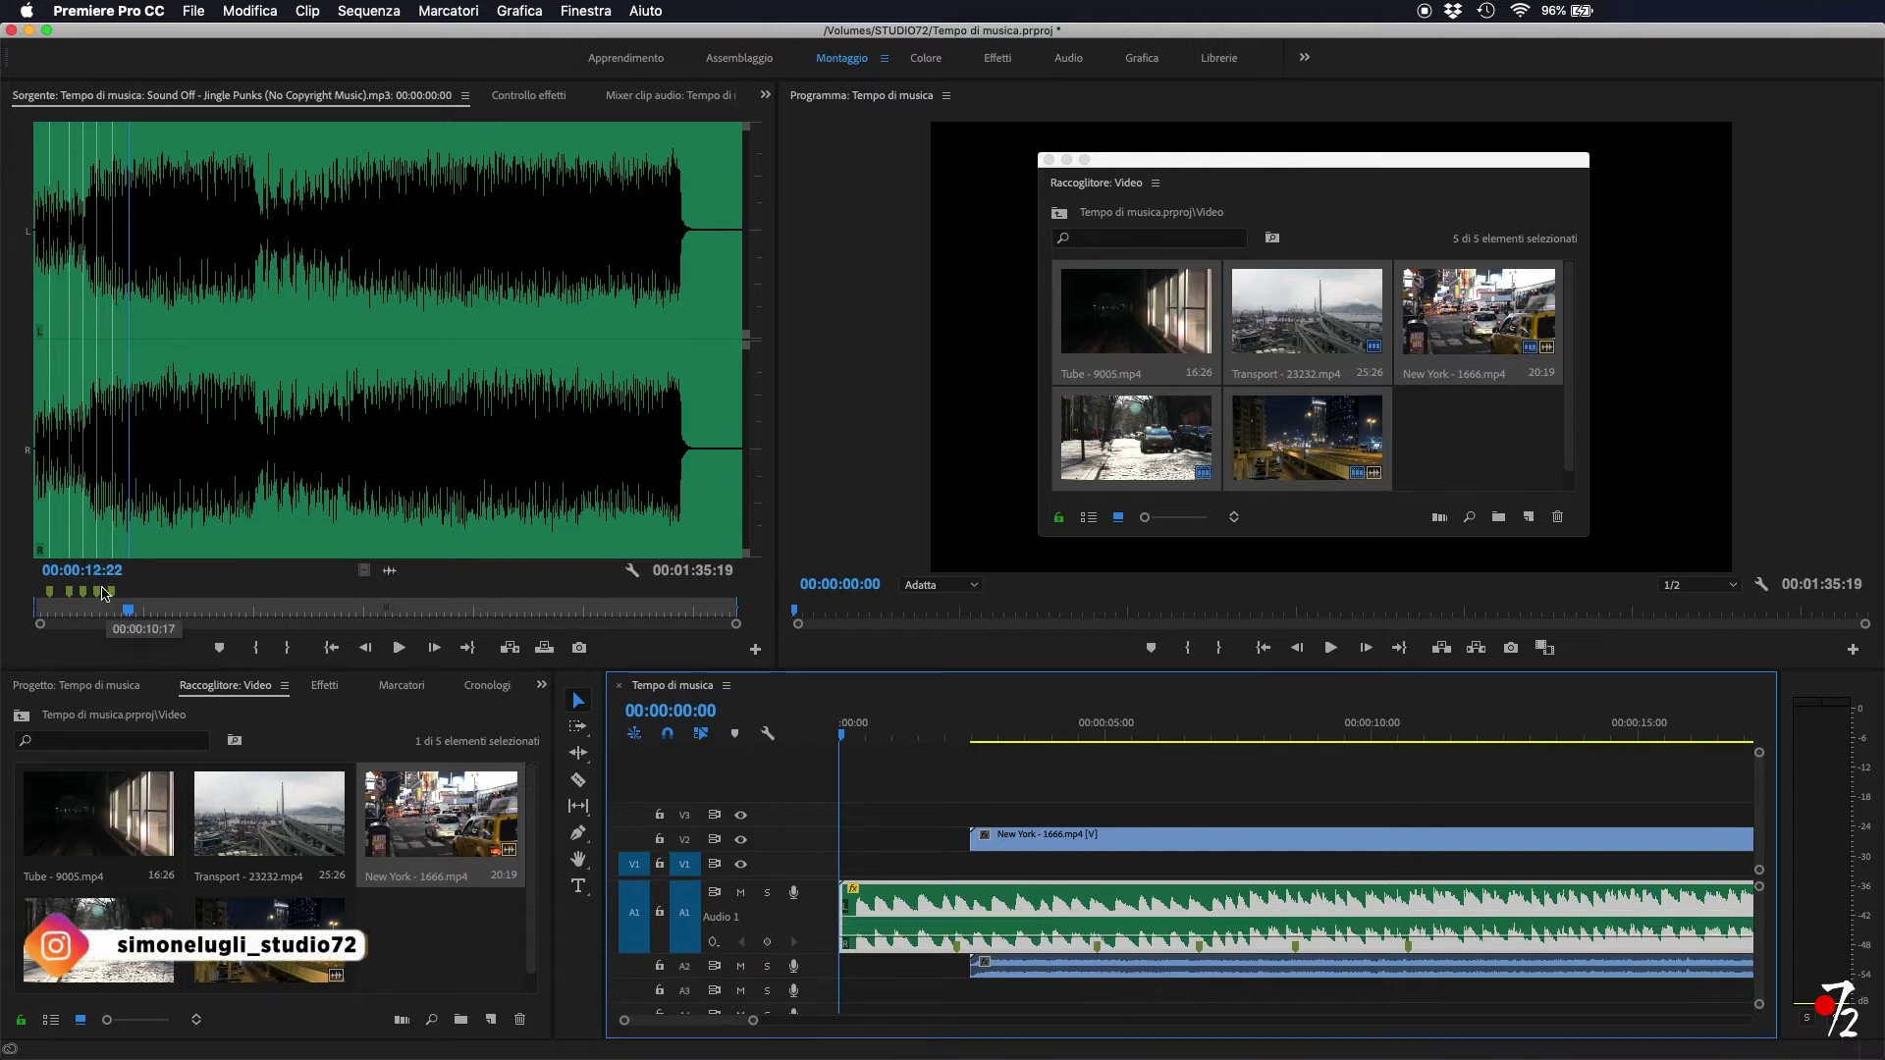
drag(105, 593, 96, 595)
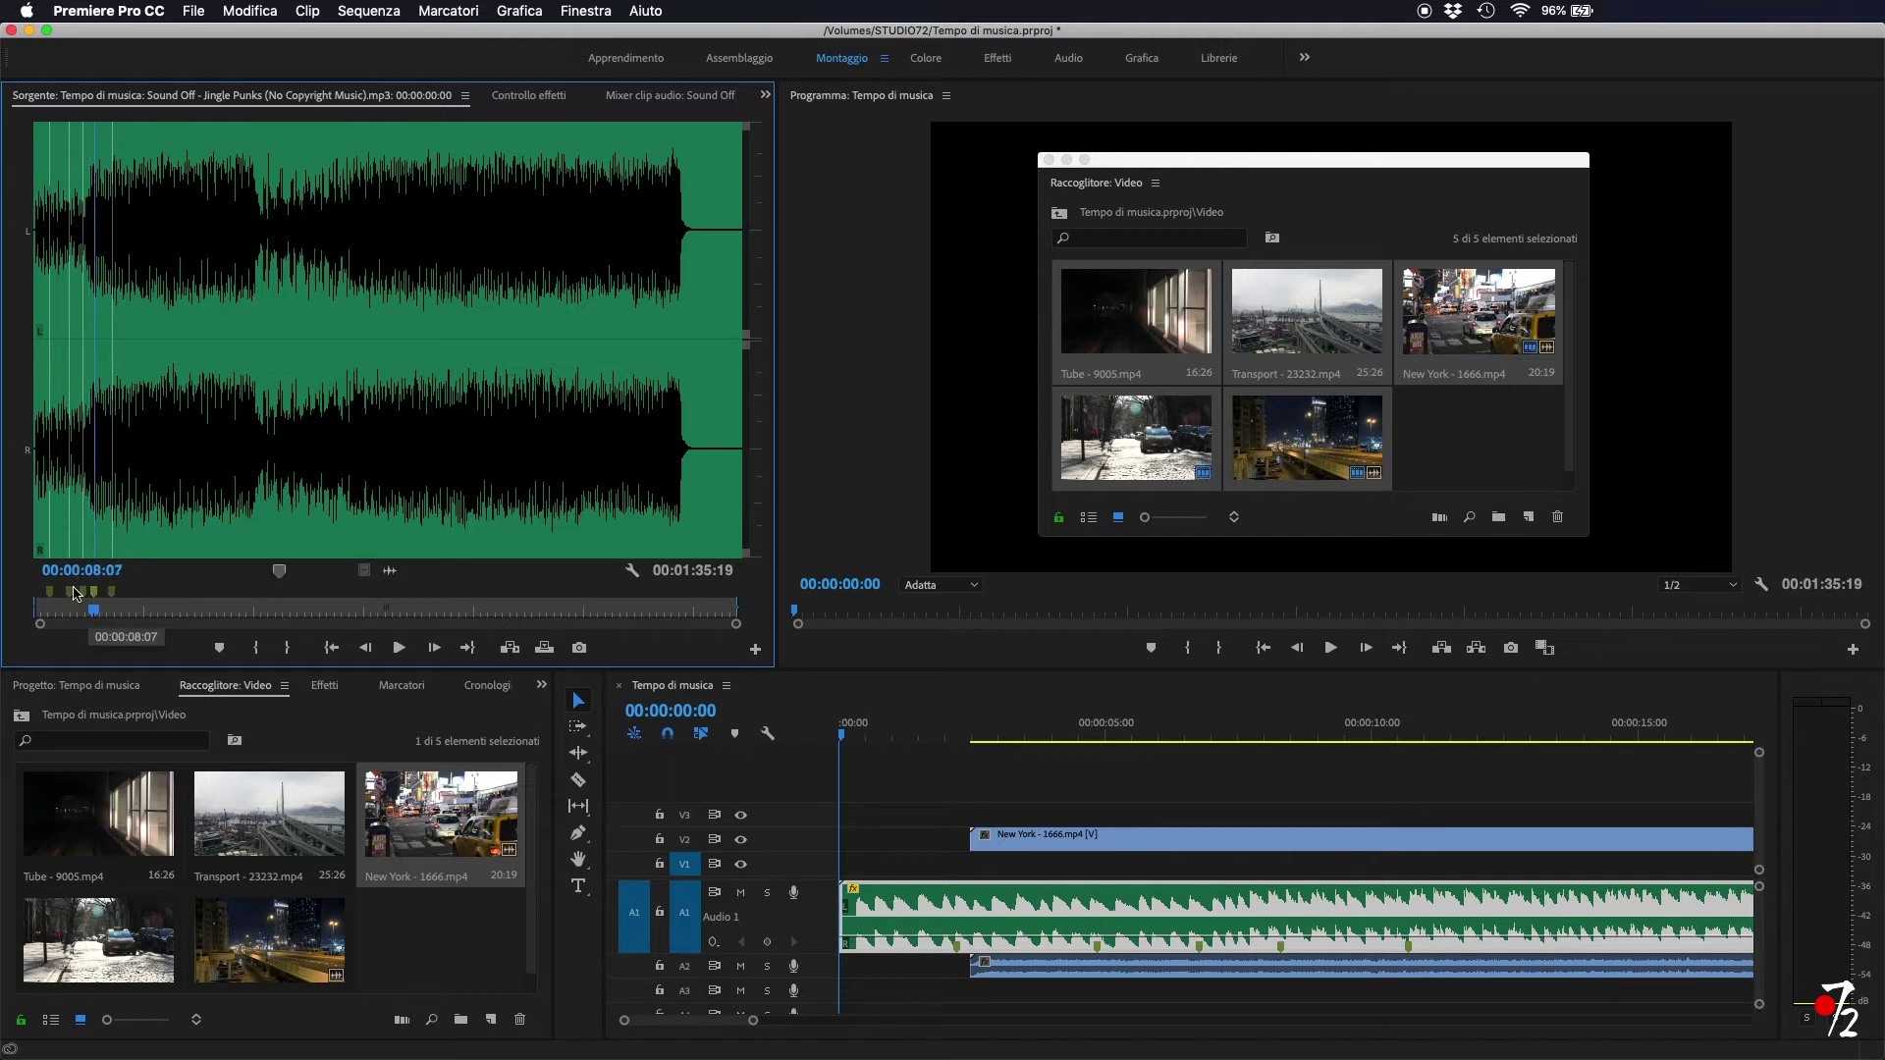
drag(113, 592, 144, 593)
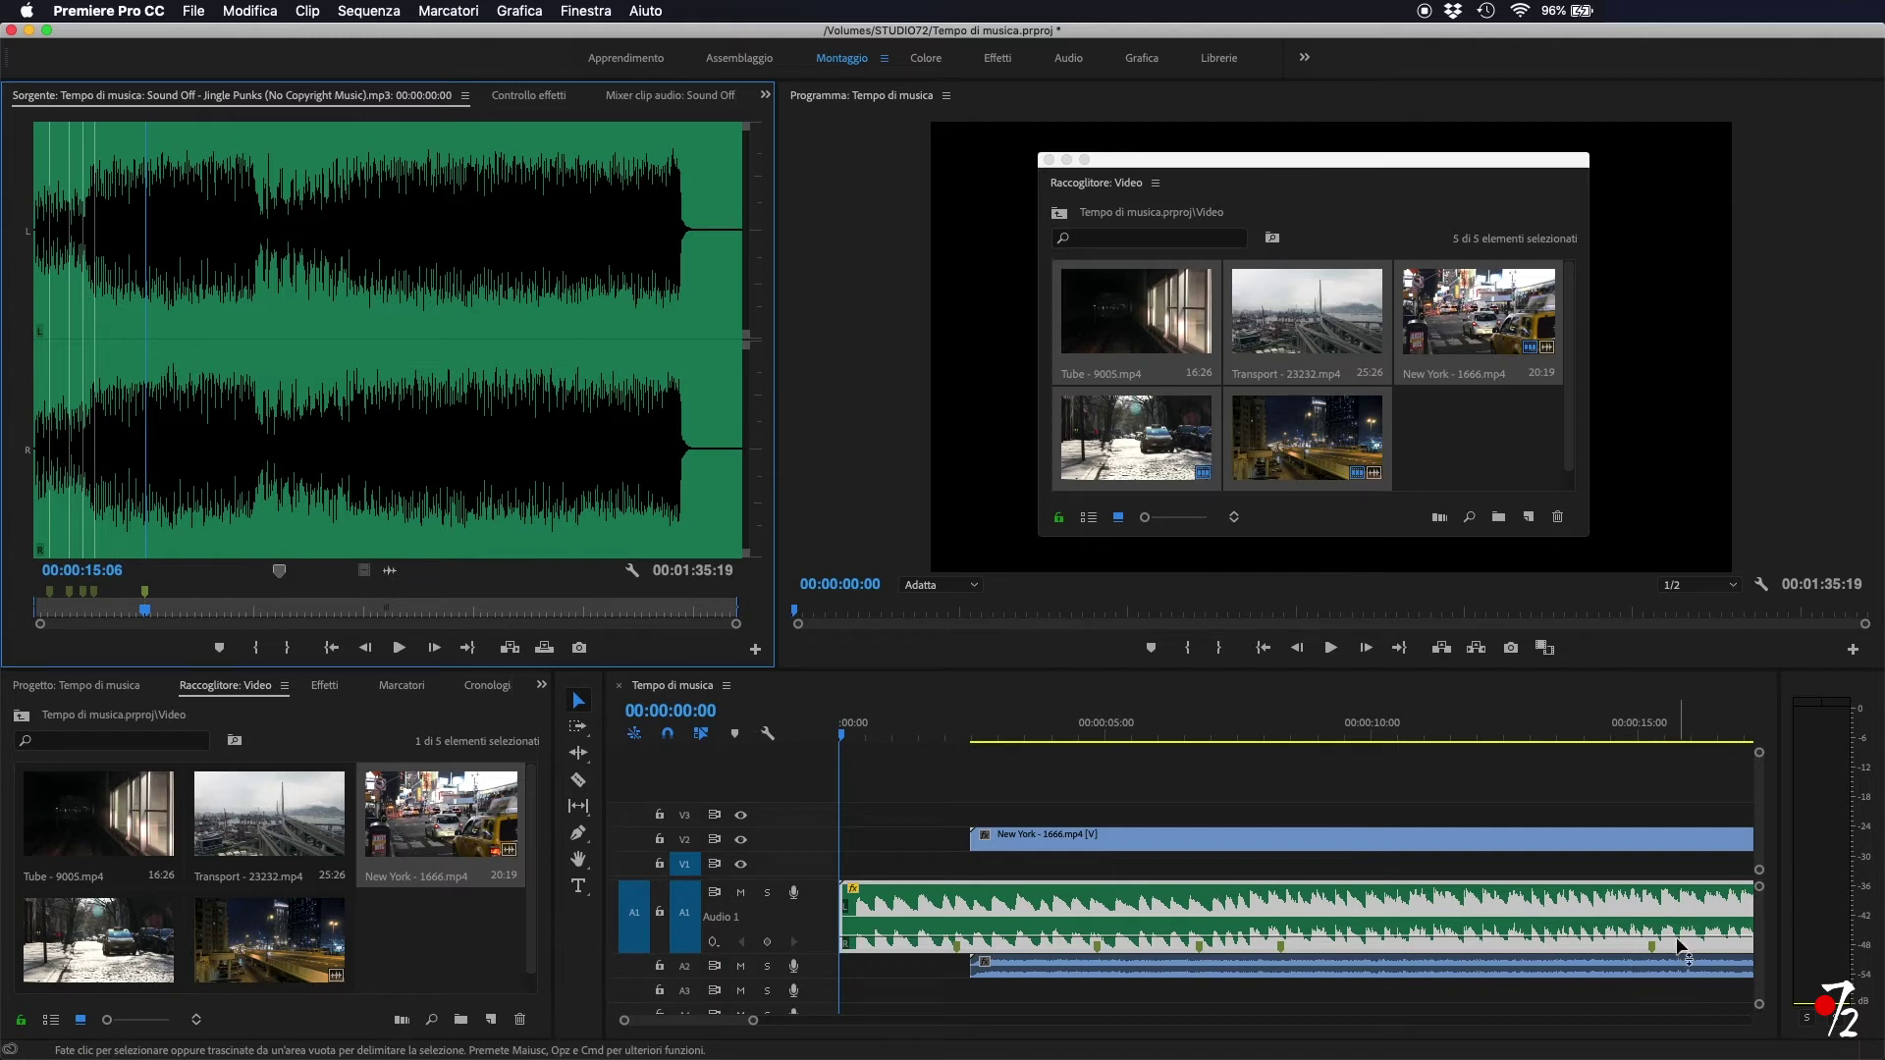
drag(144, 593, 114, 592)
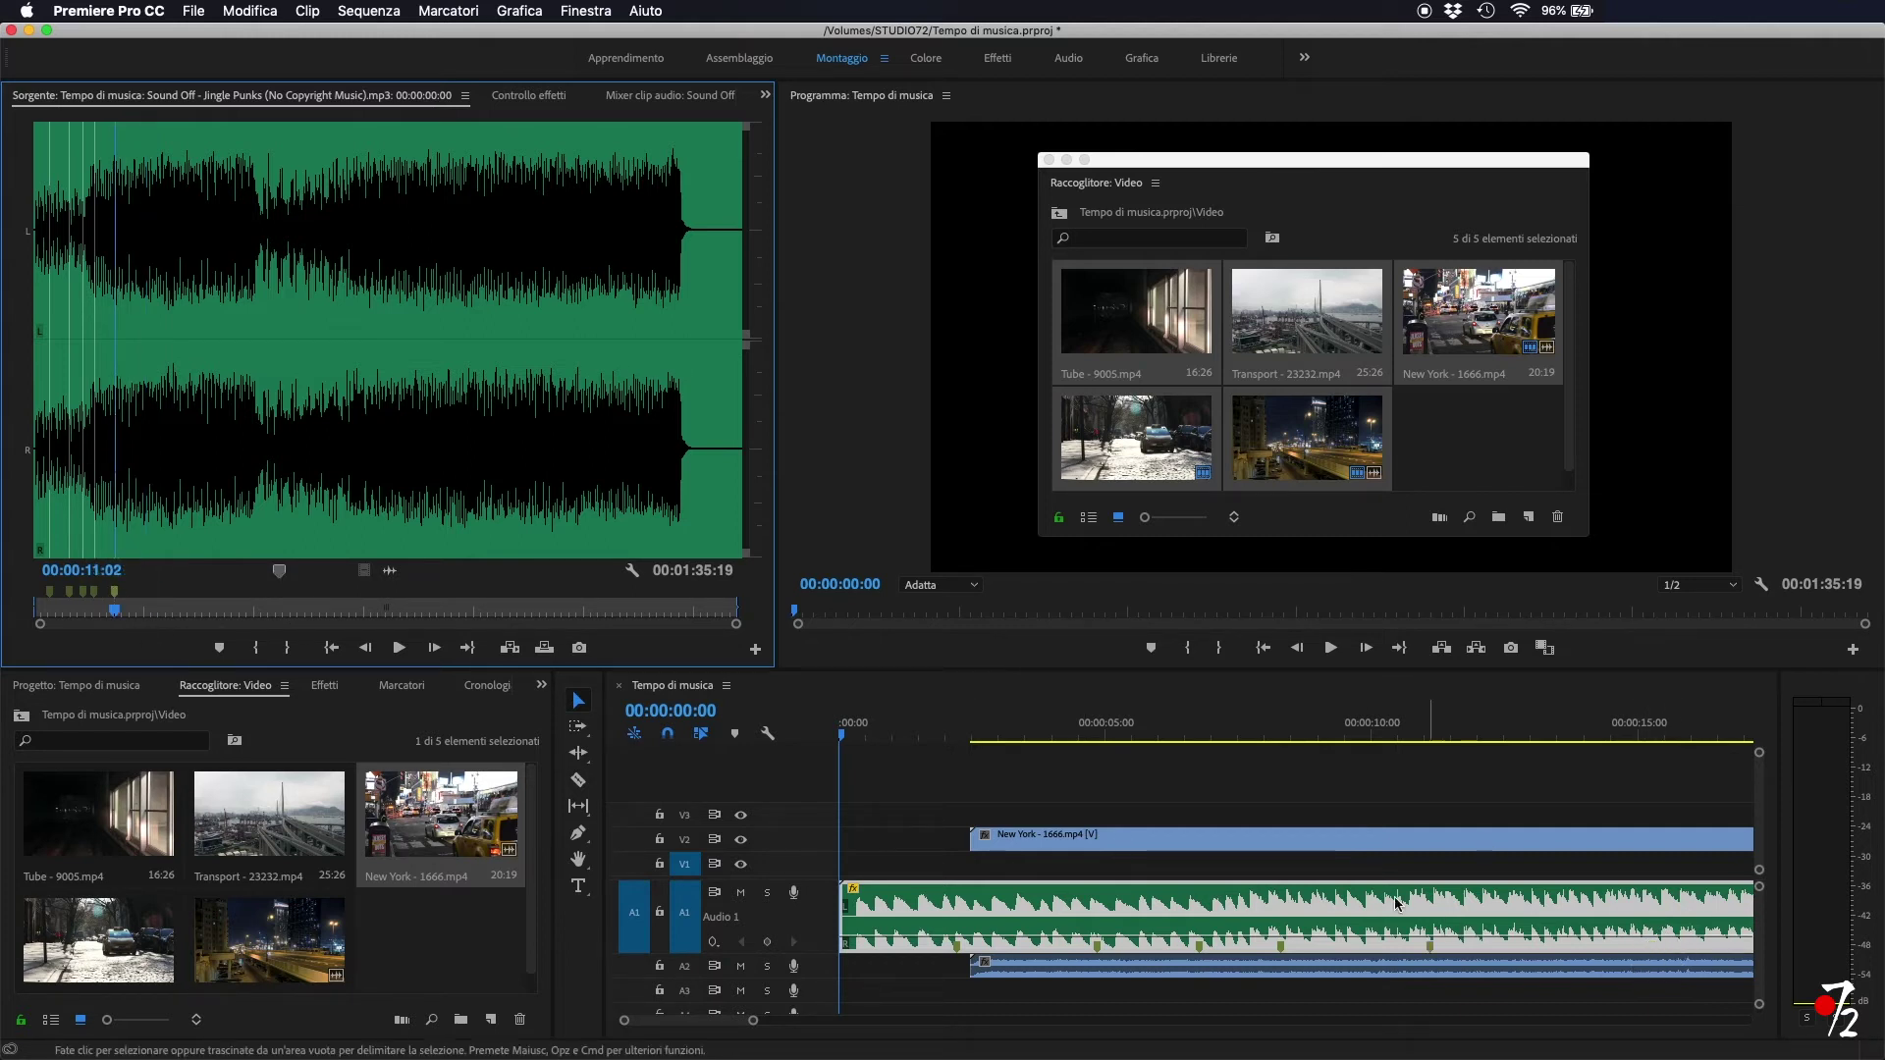
drag(1013, 833, 1193, 846)
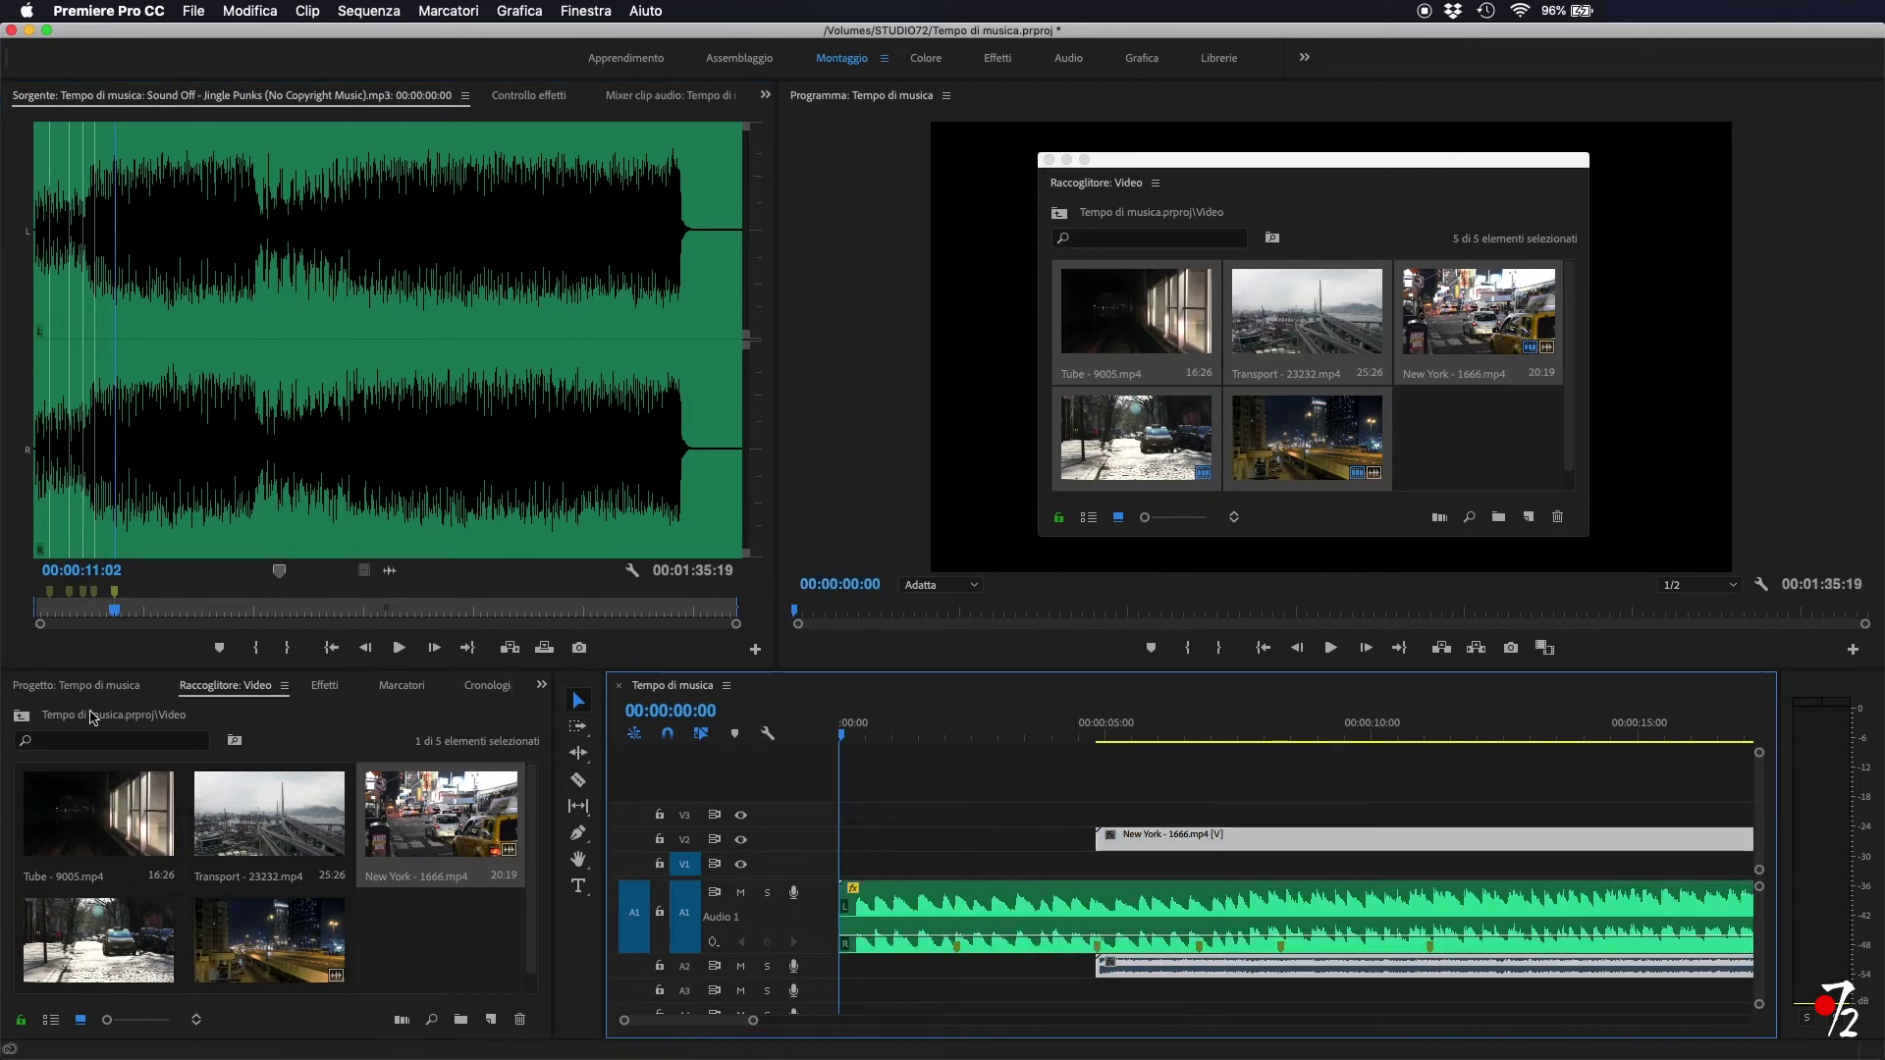
drag(1193, 846, 1094, 860)
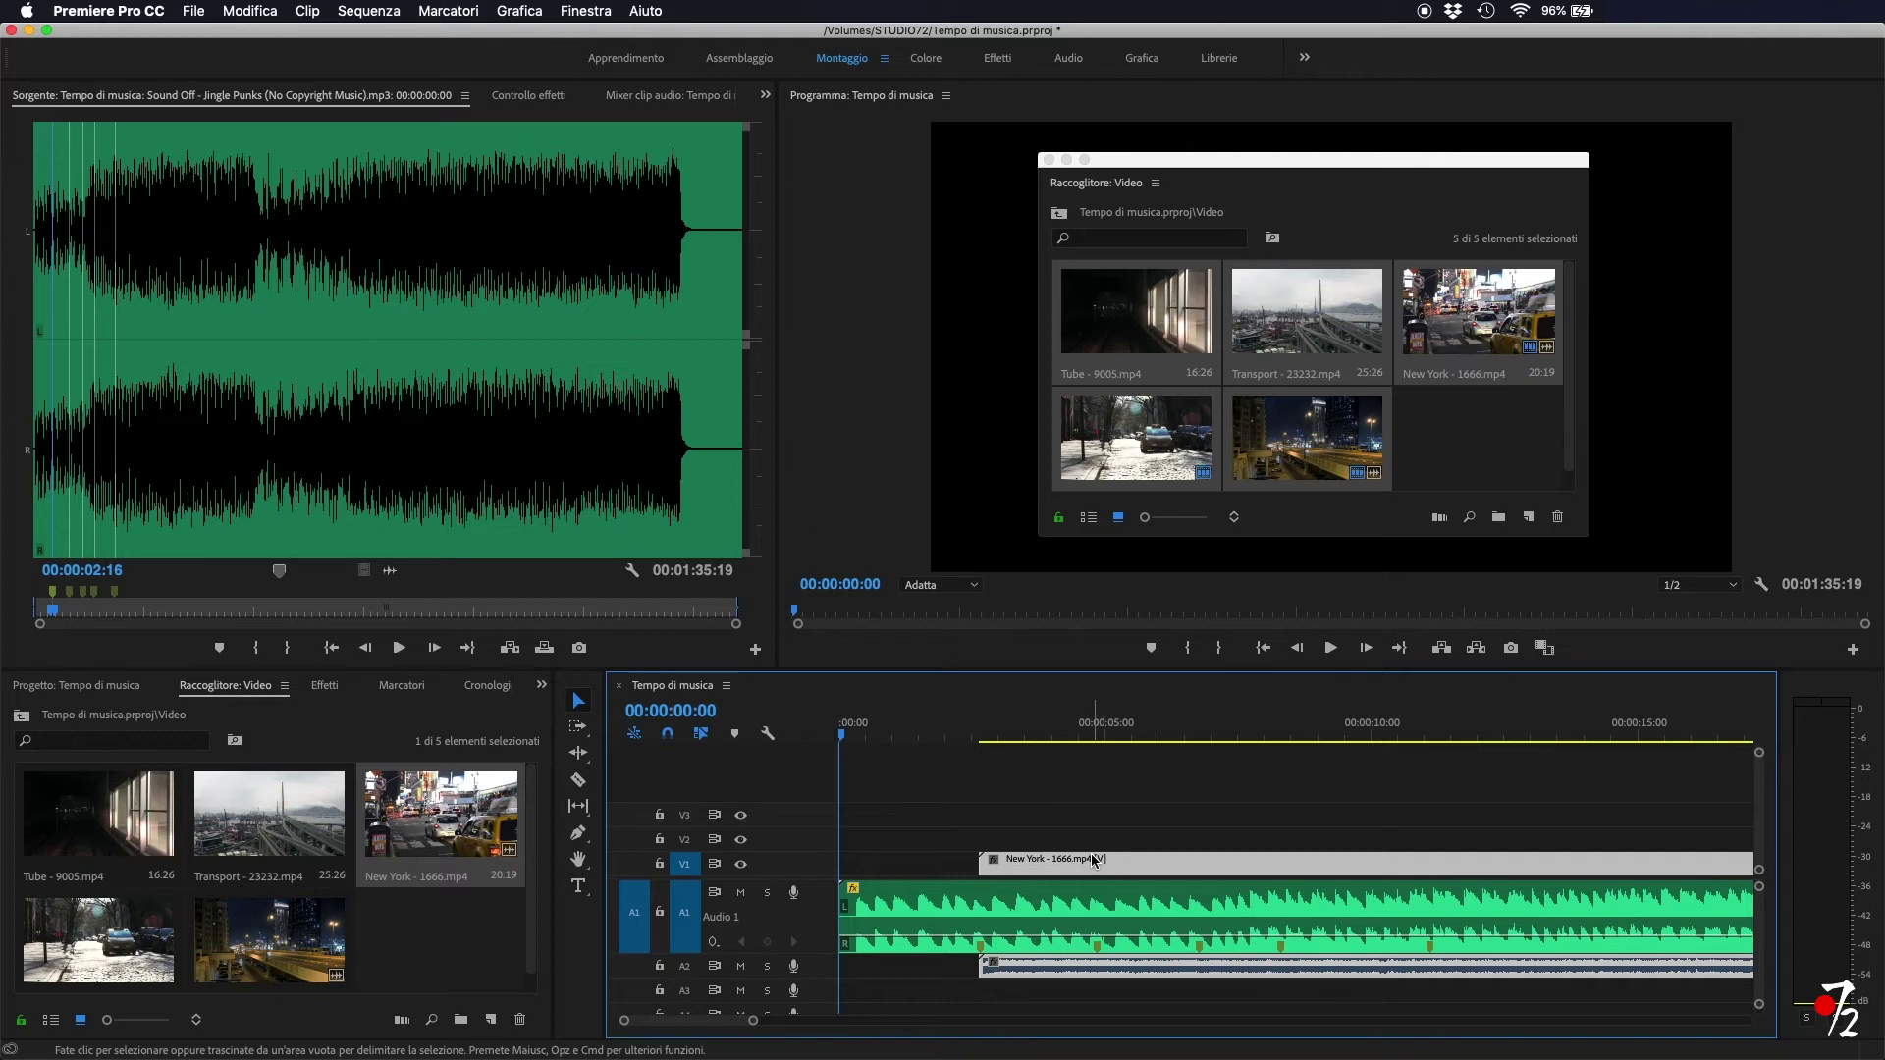